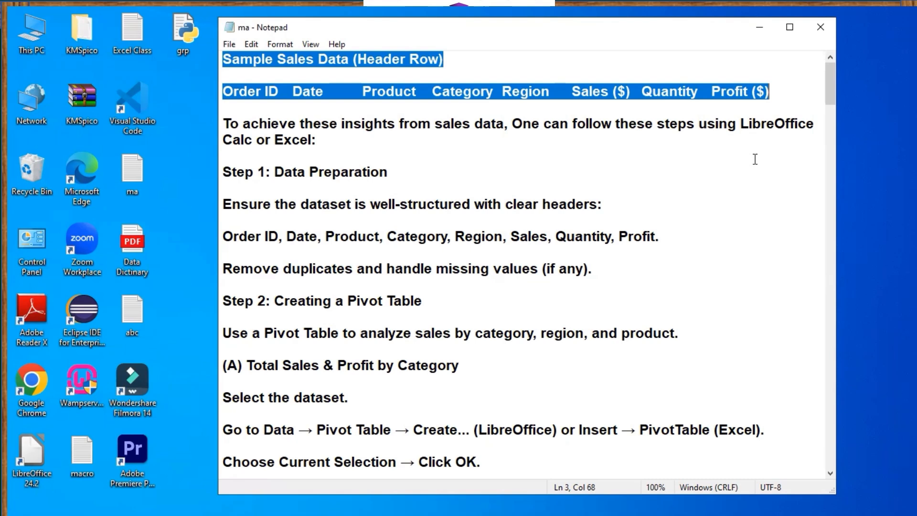
Step: Switch to the Sales_Data workbook in Excel and examine the sales records on Sheet2
click(684, 224)
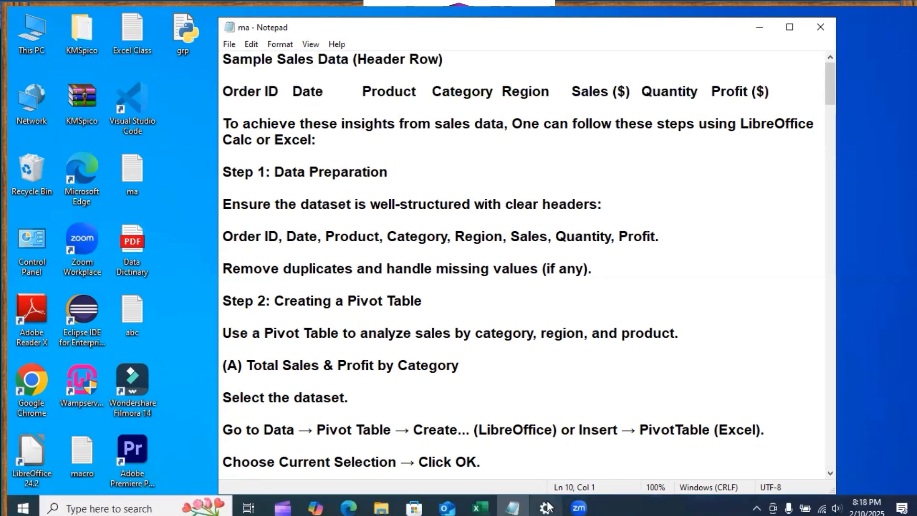
click(487, 507)
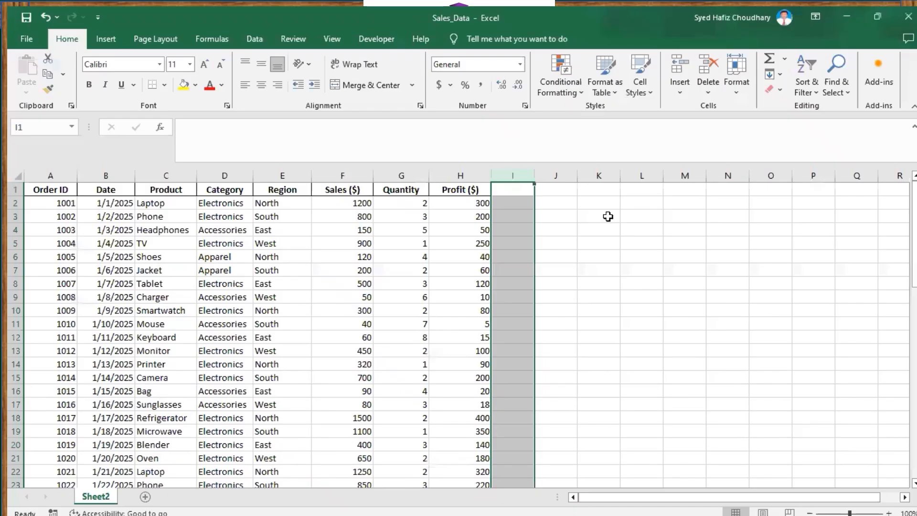
click(608, 216)
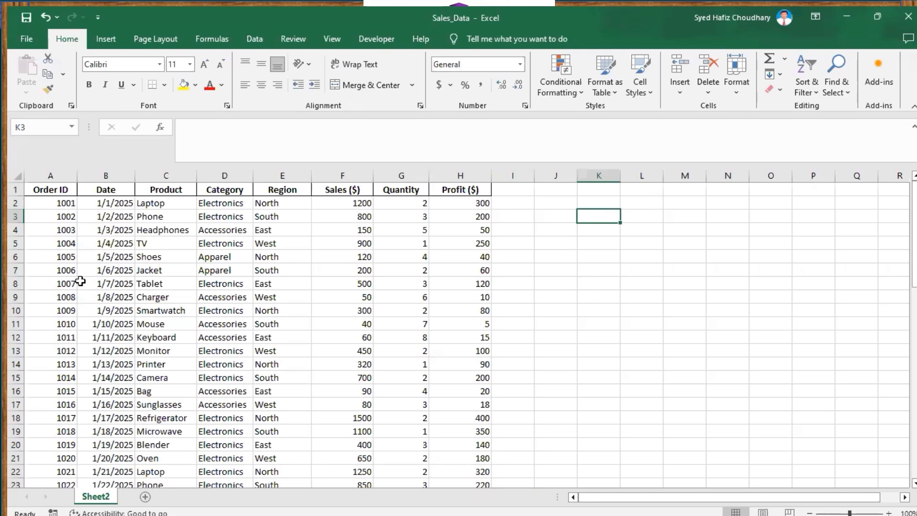
scroll(80, 281, up, 2)
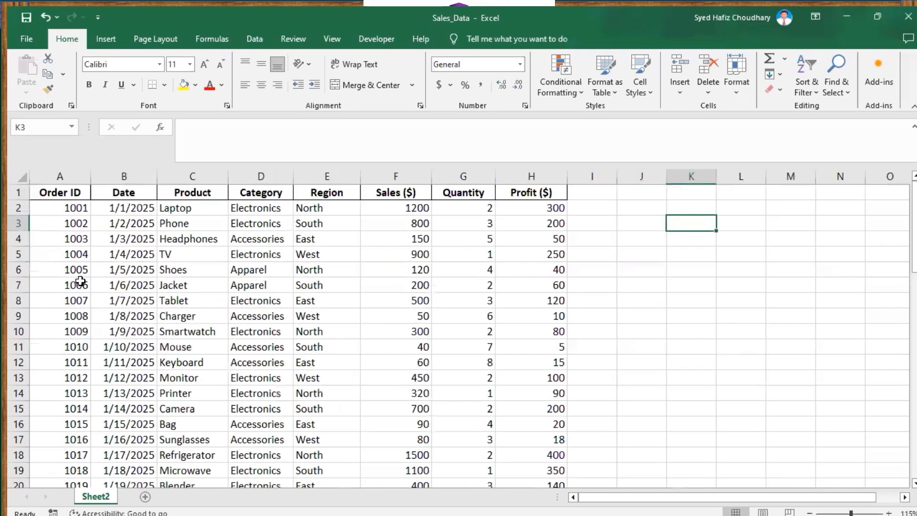
scroll(80, 281, up, 1)
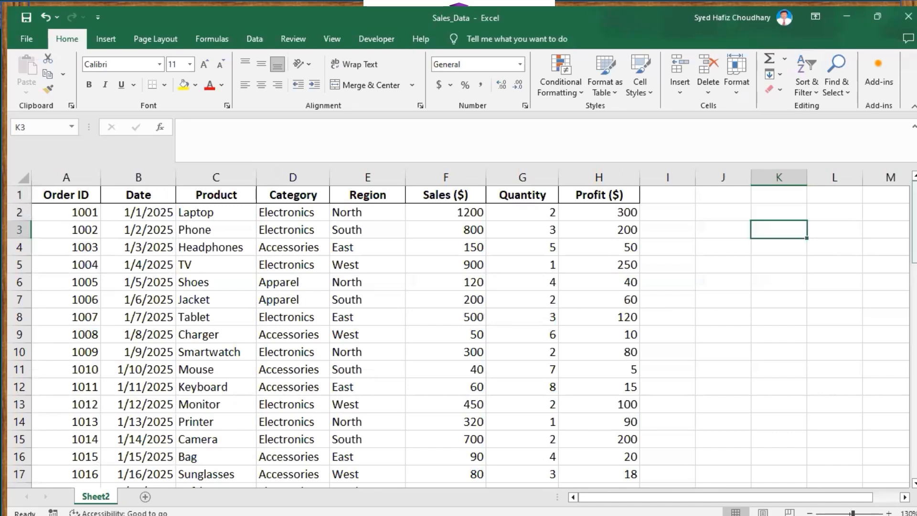
mouse_move(913, 222)
mouse_down()
mouse_move(913, 436)
mouse_move(913, 220)
mouse_up()
ctrl+scroll(458, 330, down, 1)
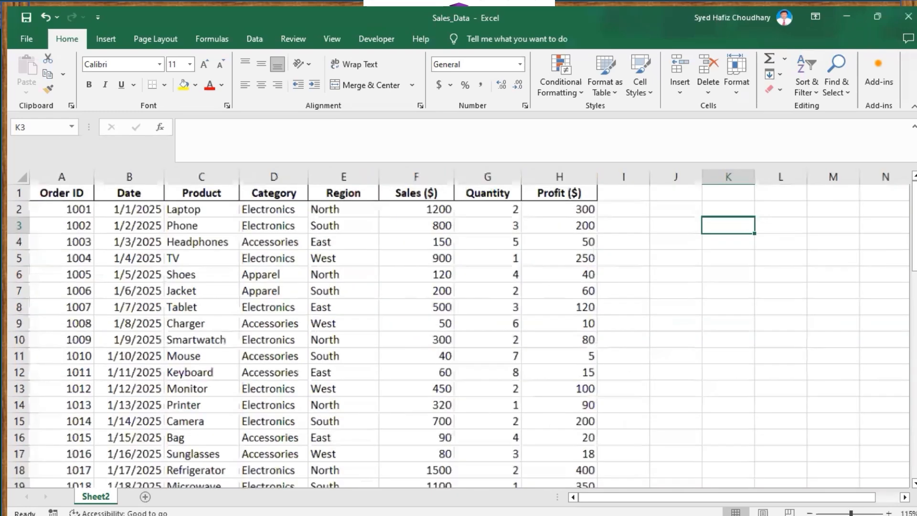
ctrl+scroll(458, 330, down, 2)
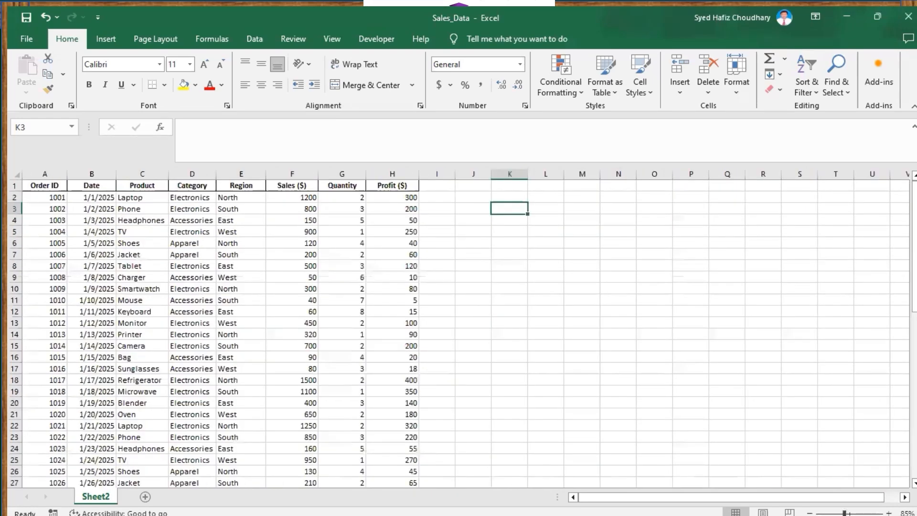
ctrl+scroll(458, 329, up, 1)
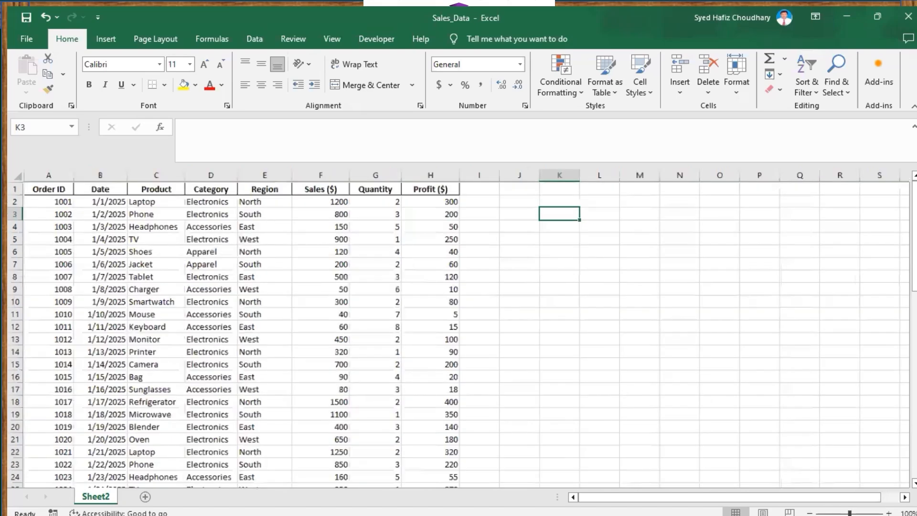
ctrl+scroll(459, 329, up, 1)
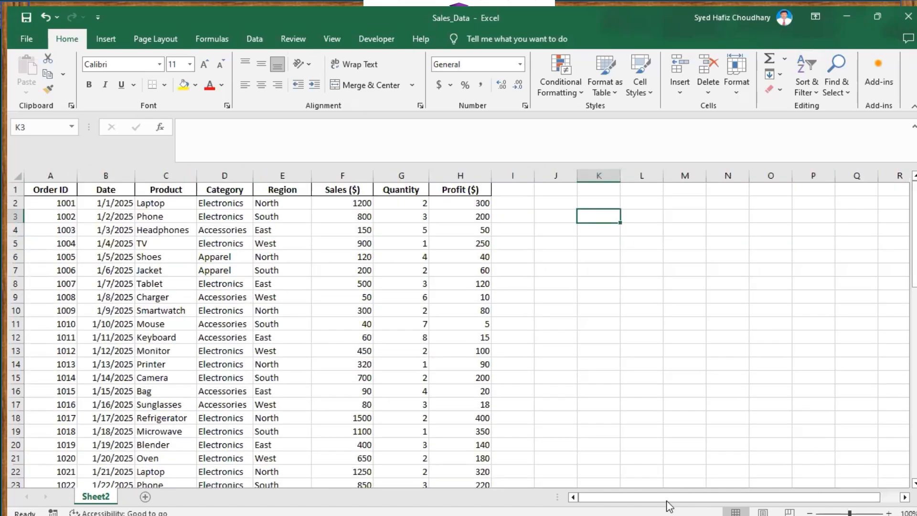
Step: Review the Step 1 data preparation notes in Notepad and compare them with the sales dataset in Excel
click(844, 7)
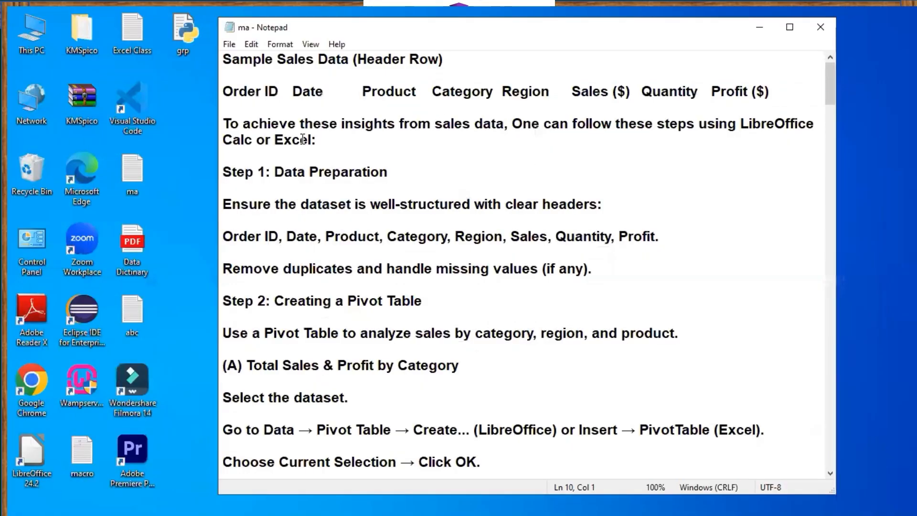
click(224, 121)
drag(224, 123, 506, 151)
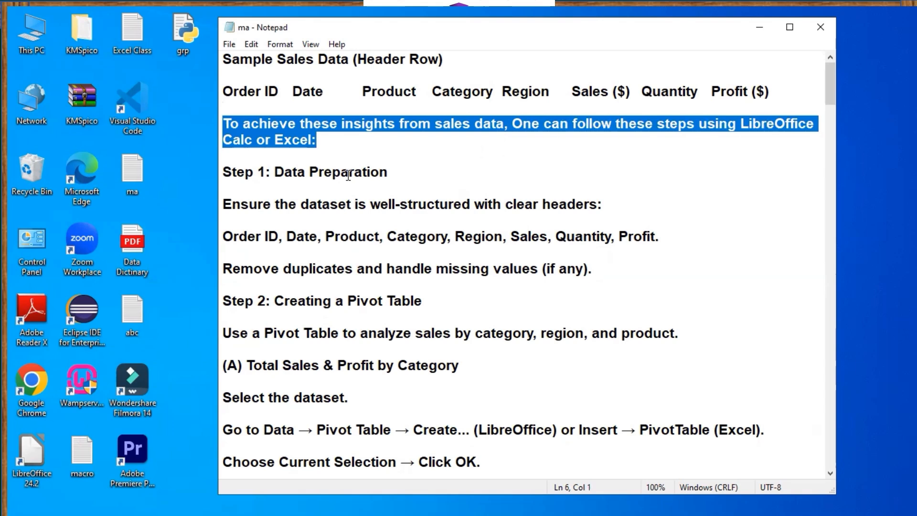
drag(223, 171, 617, 277)
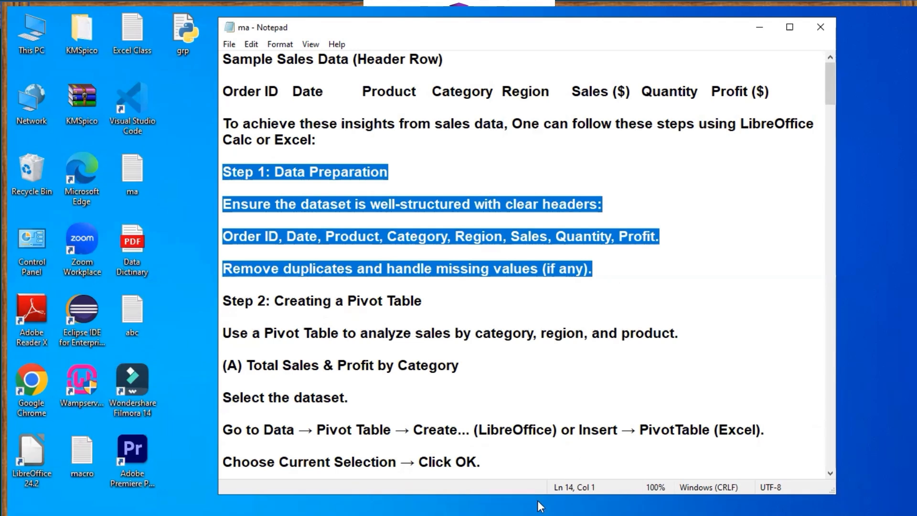
click(487, 507)
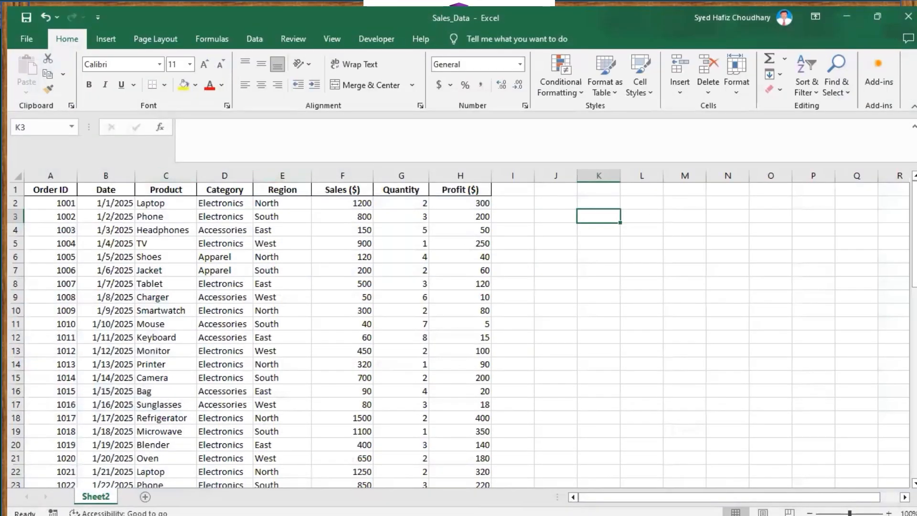
mouse_move(913, 248)
mouse_down()
mouse_move(913, 440)
mouse_move(913, 248)
mouse_up()
Step: Return to Notepad and read the Step 2 notes on building a pivot table of total sales and profit by category
click(850, 11)
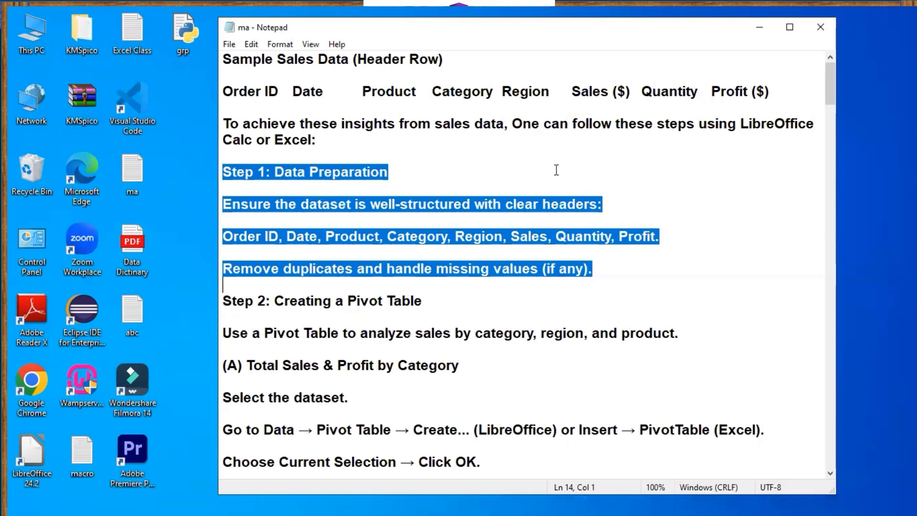
click(557, 170)
scroll(557, 170, down, 2)
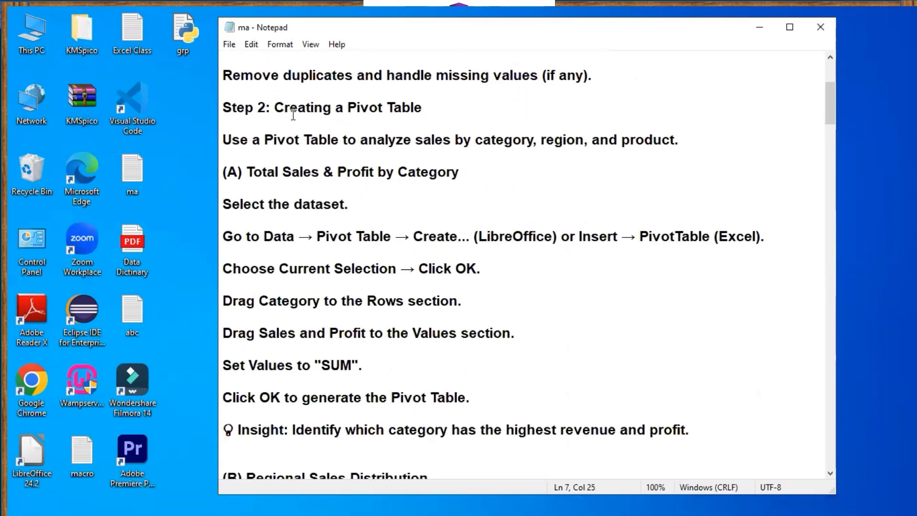
click(223, 107)
drag(223, 107, 483, 346)
key(shift+Down)
key(shift+Down)
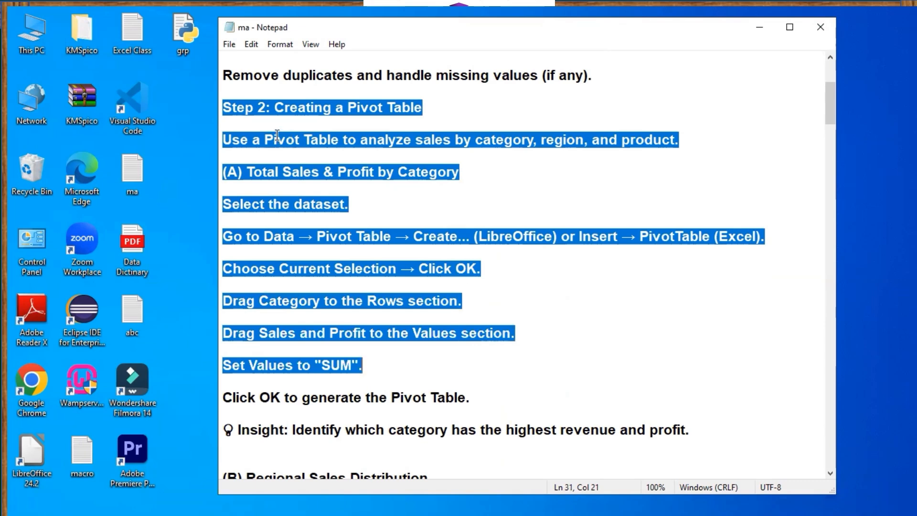
click(438, 113)
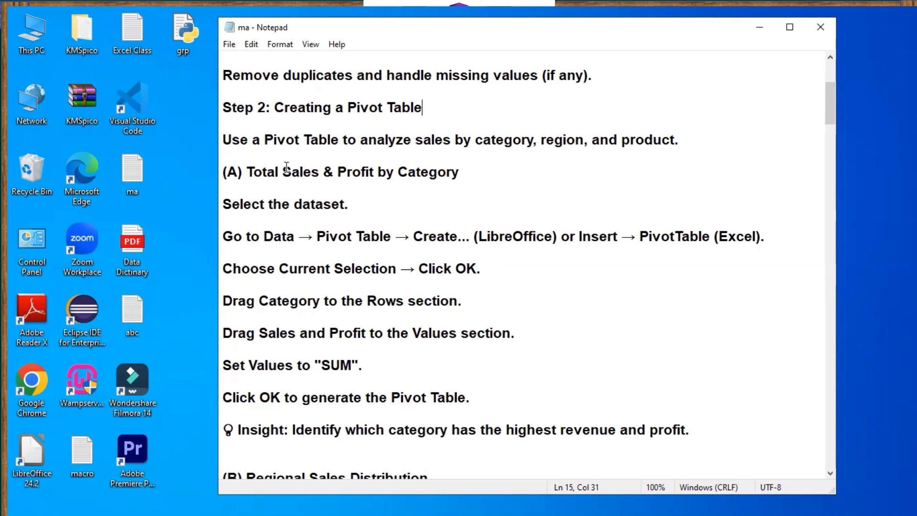
click(247, 172)
shift+click(459, 171)
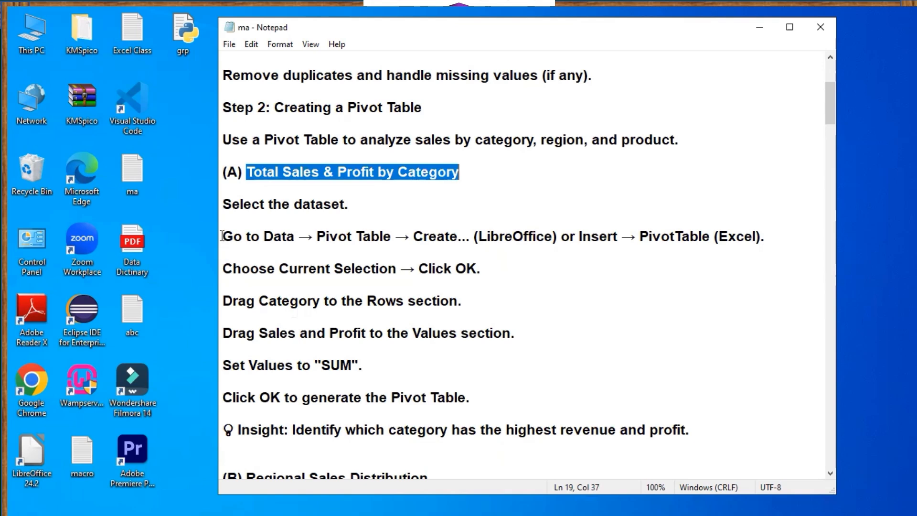
drag(222, 236, 363, 365)
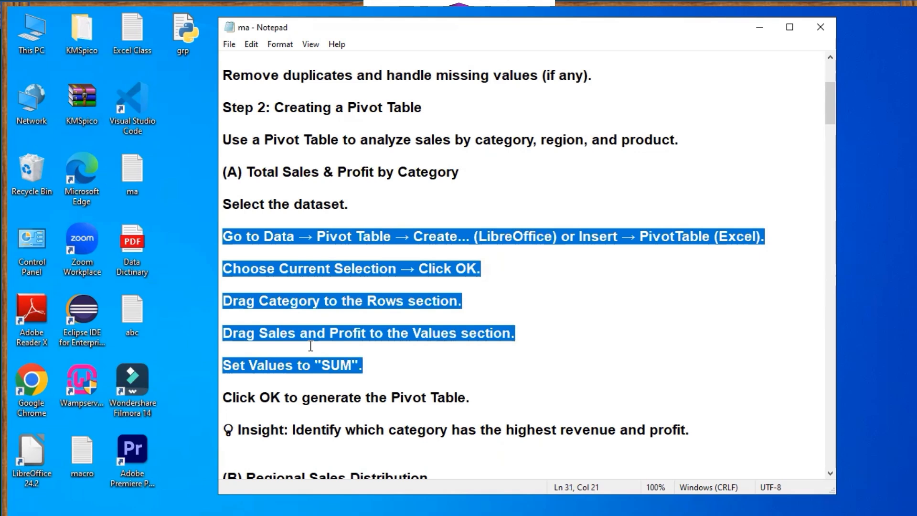
Step: Switch to Excel and insert a PivotTable from the range Sheet2!$A$1:$H$61 on a new worksheet
click(492, 505)
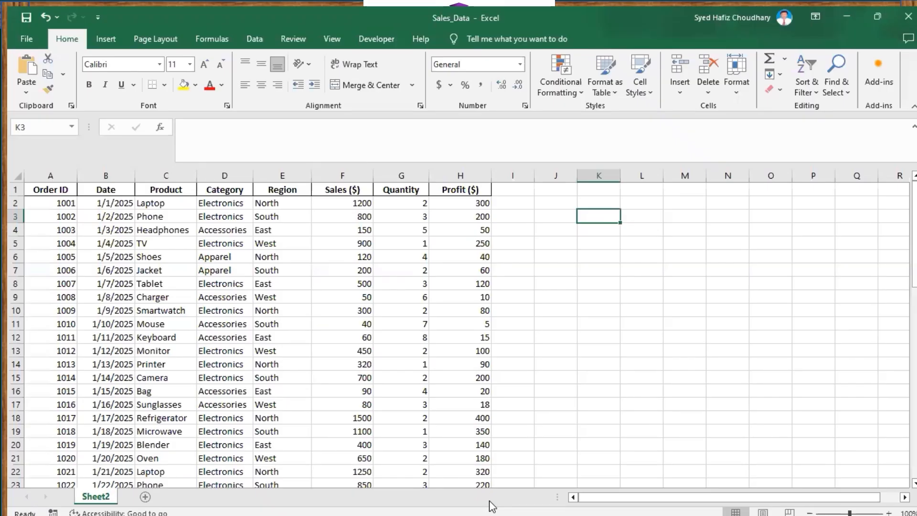
click(210, 245)
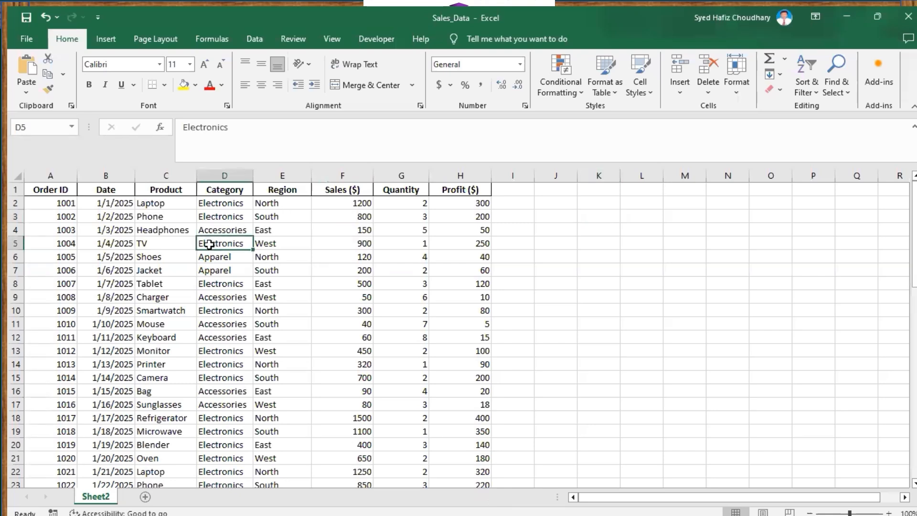
click(108, 40)
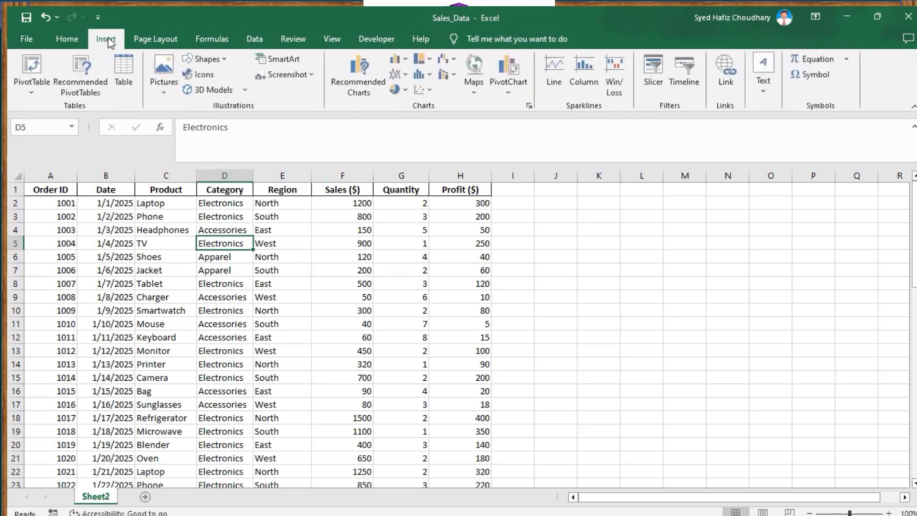
scroll(110, 42, up, 1)
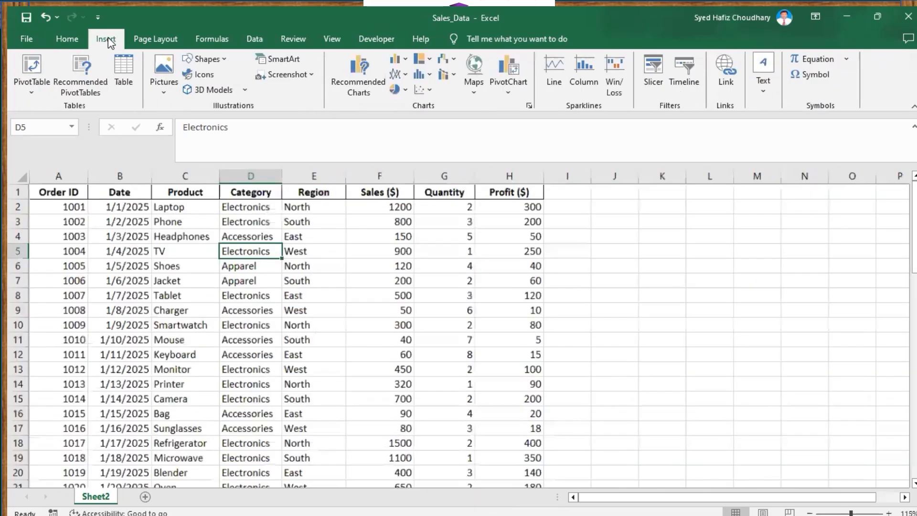
click(36, 82)
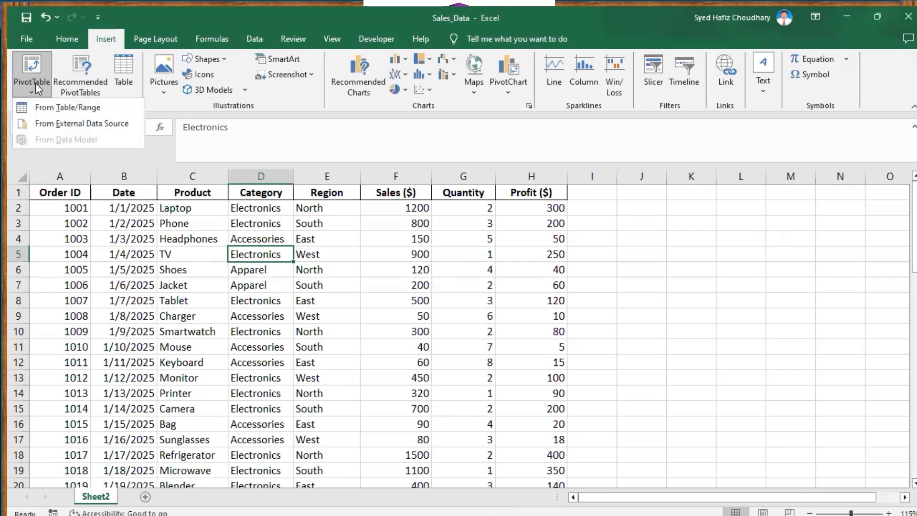
click(70, 107)
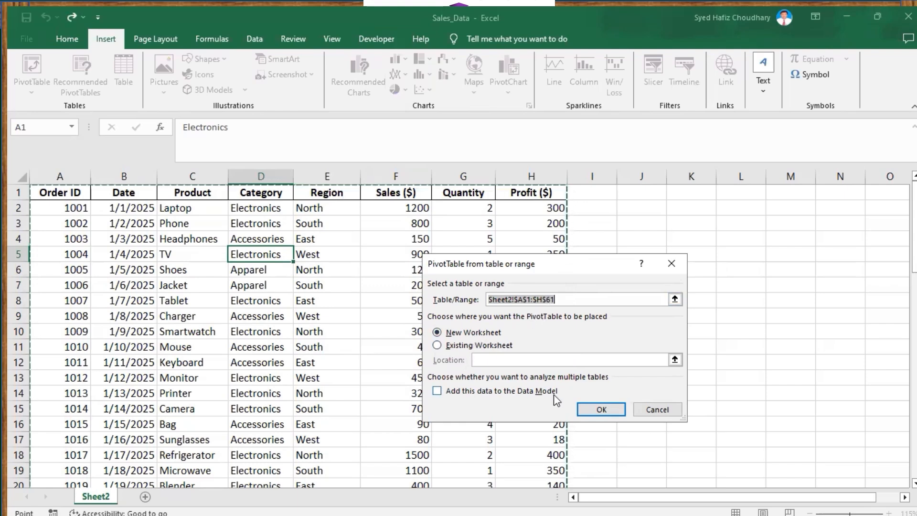
click(603, 409)
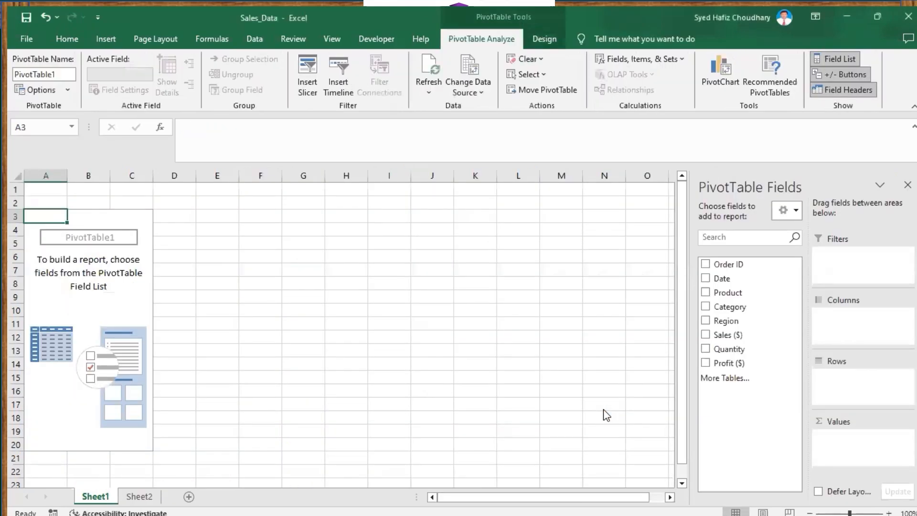
Step: Change the PivotTable field list layout to Fields Section and Areas Section Stacked
scroll(606, 415, up, 1)
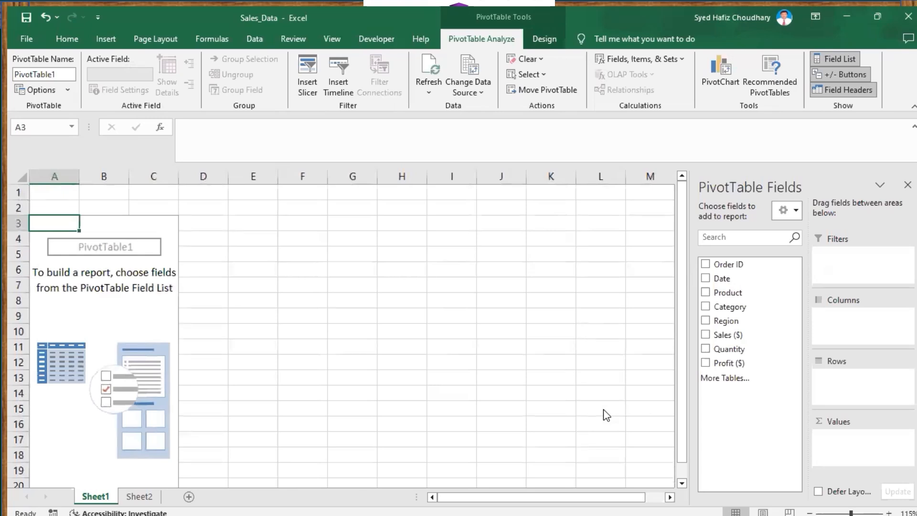
scroll(605, 415, down, 1)
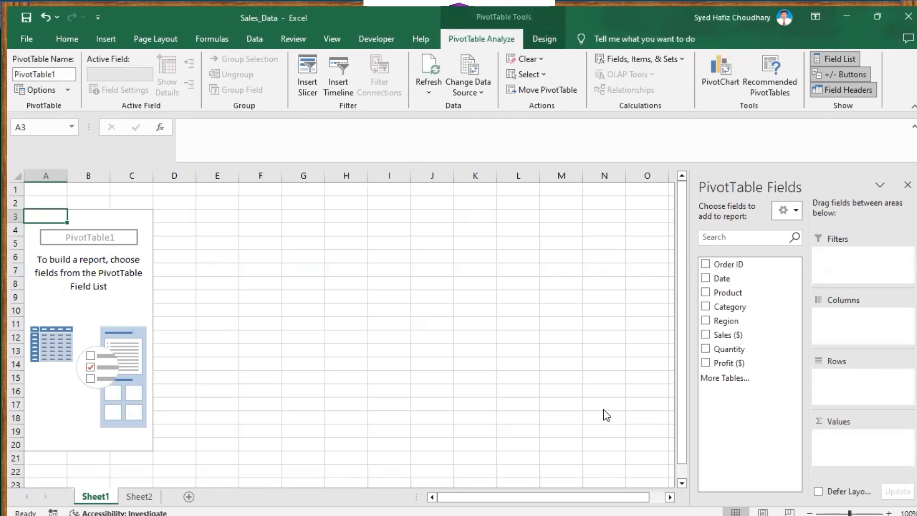
click(880, 187)
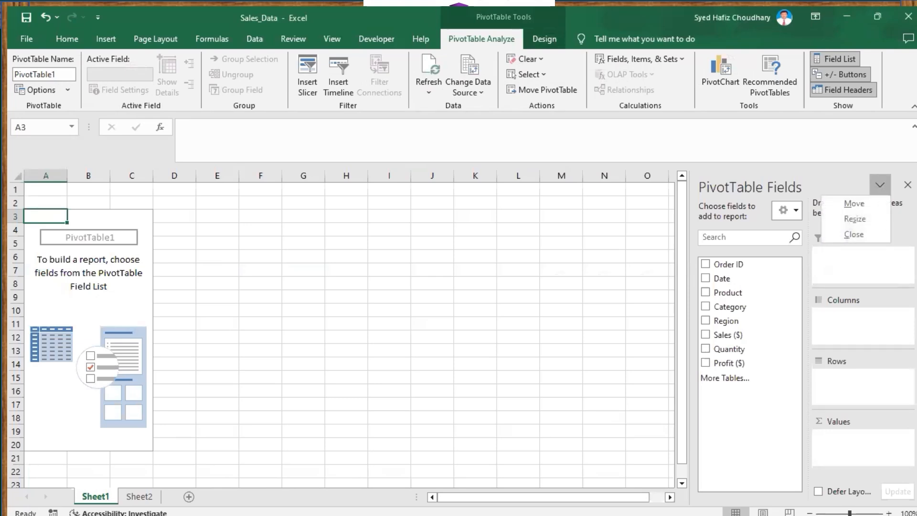
key(Escape)
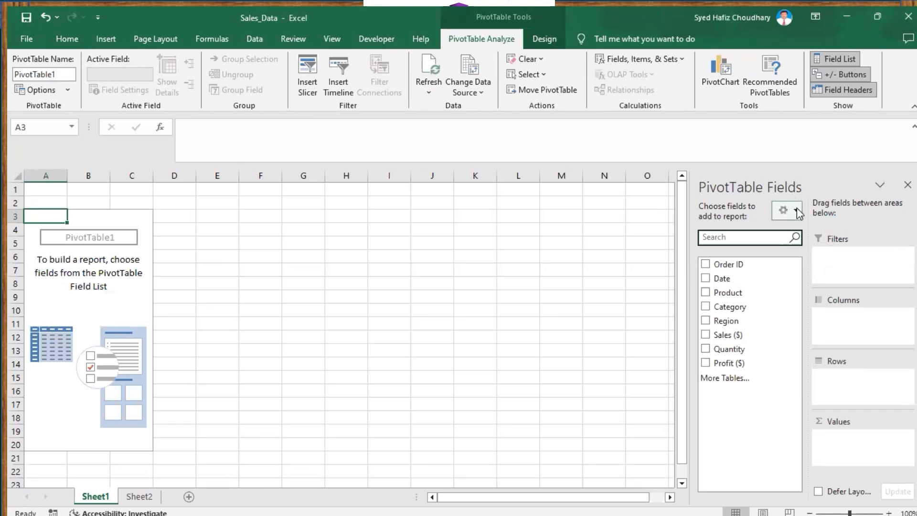
click(796, 210)
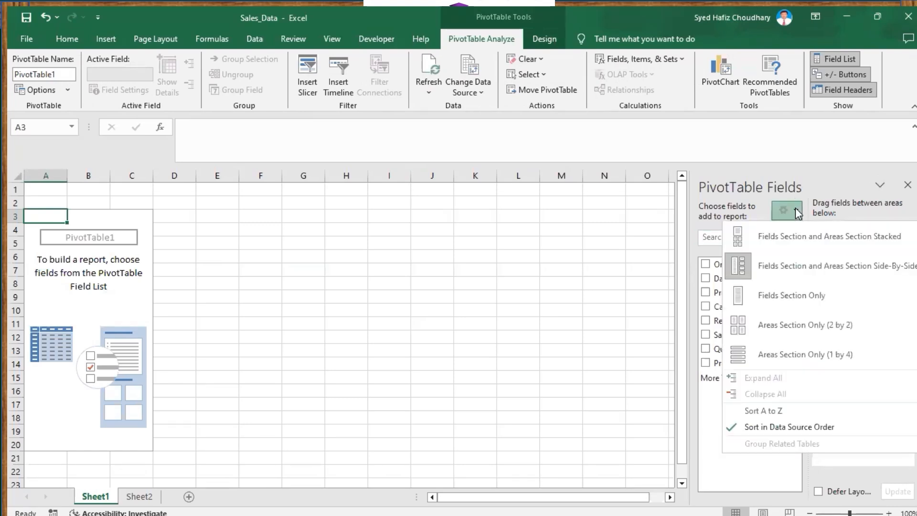
click(779, 236)
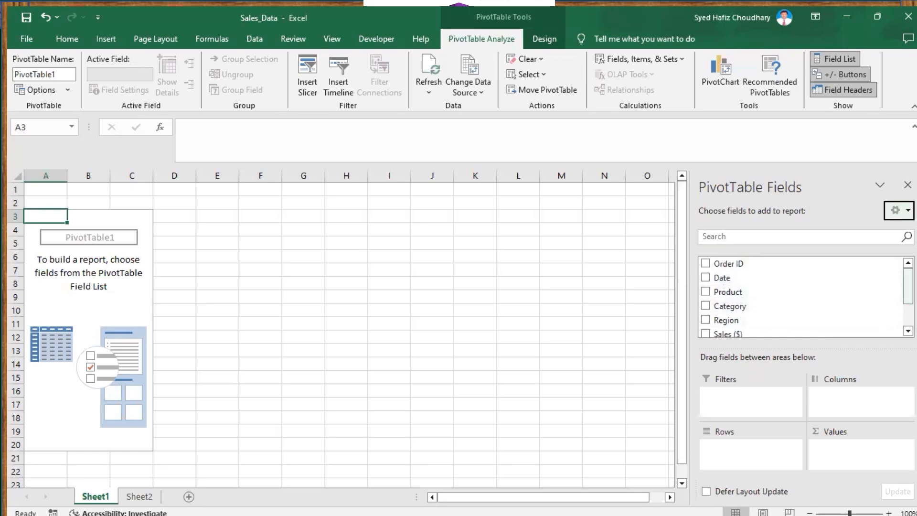
mouse_move(907, 286)
mouse_down()
mouse_move(907, 307)
mouse_move(908, 287)
mouse_up()
Step: Recheck the pivot field placement instructions in Notepad and return to the Sales_Data workbook in Excel
click(847, 13)
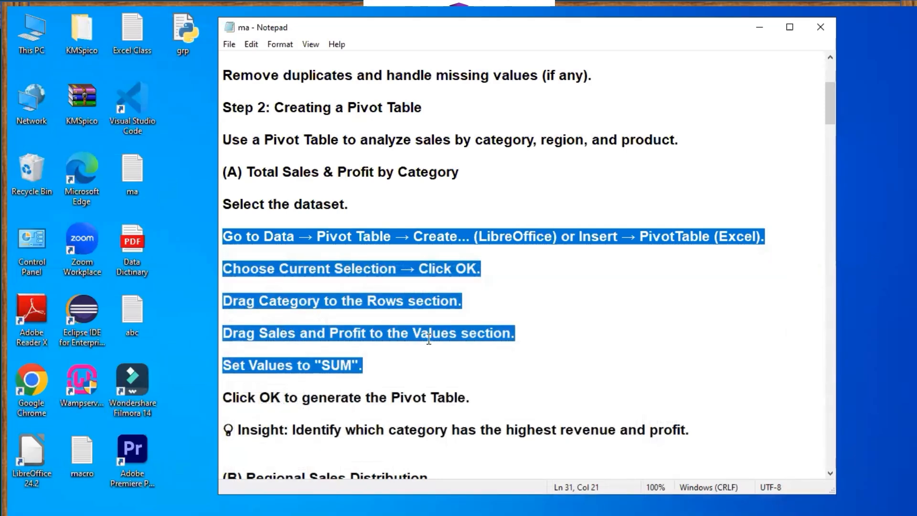
click(759, 29)
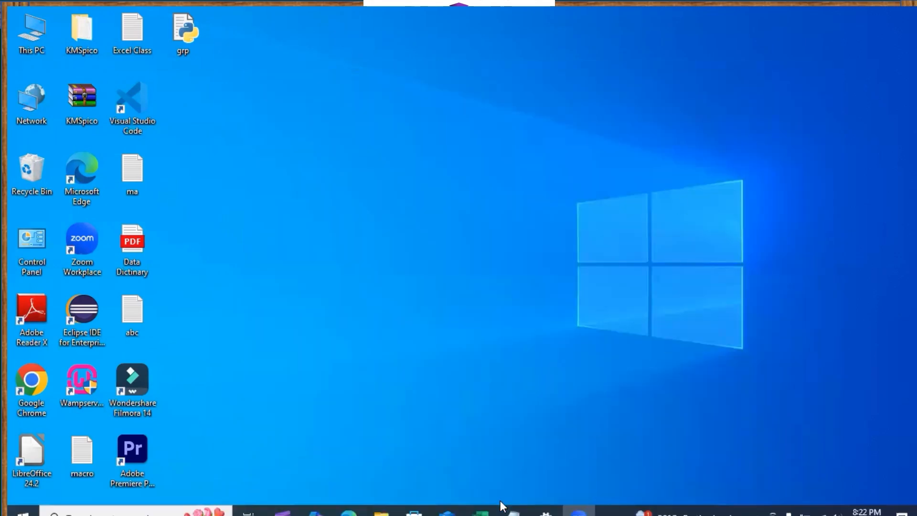
click(484, 504)
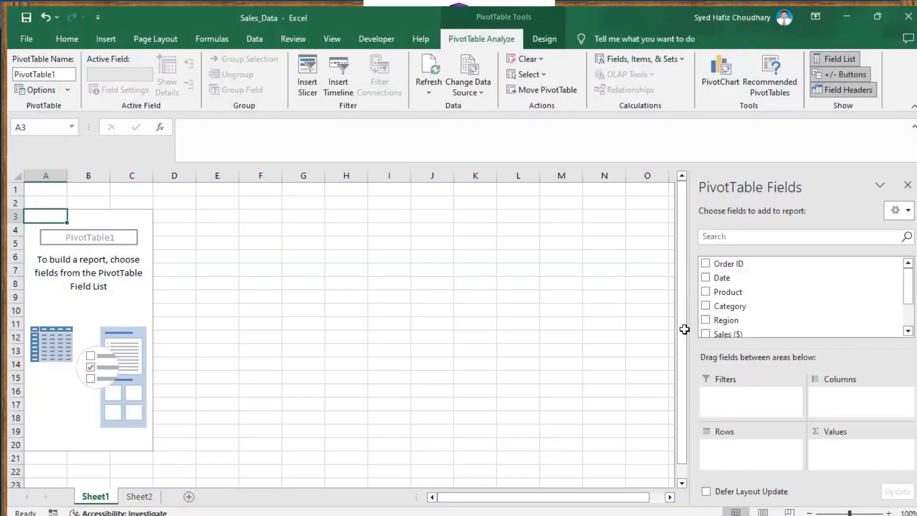
Step: Place the Category field in the pivot table's Rows area and the Sales ($) field in its Values area
click(730, 307)
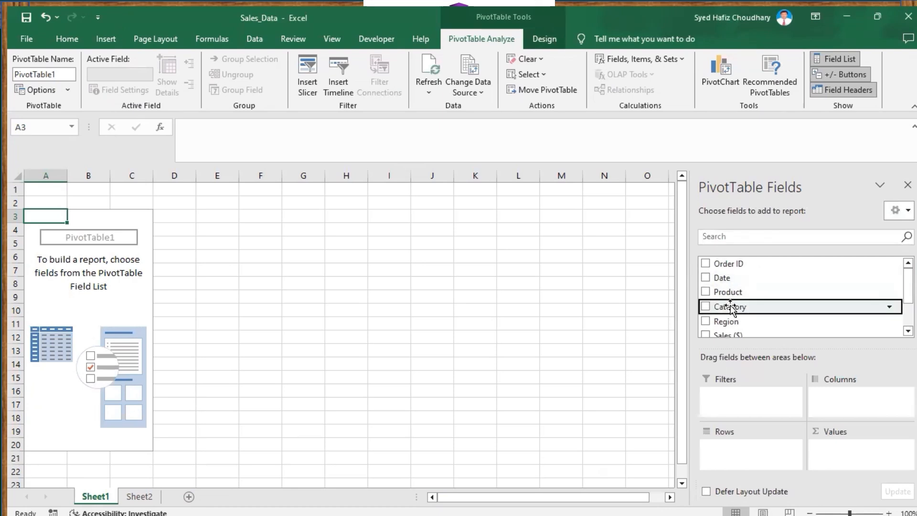
drag(731, 307, 728, 449)
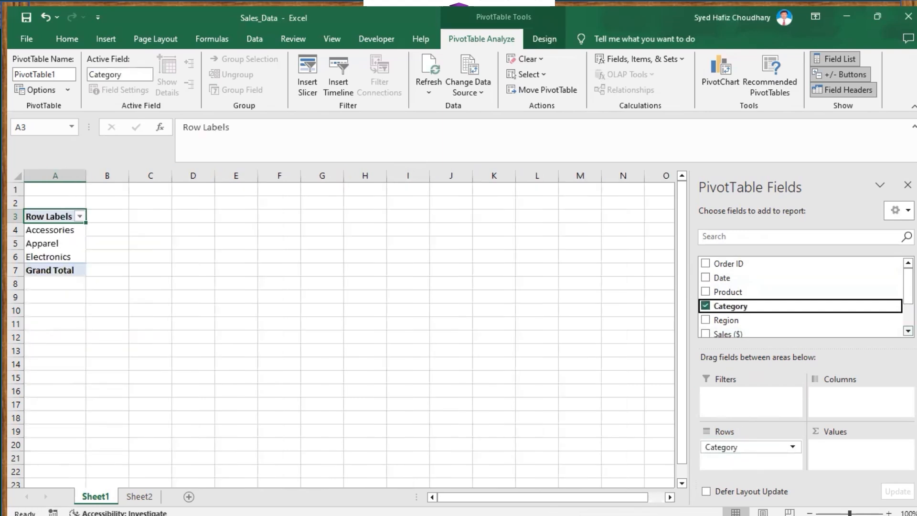
click(907, 330)
click(908, 331)
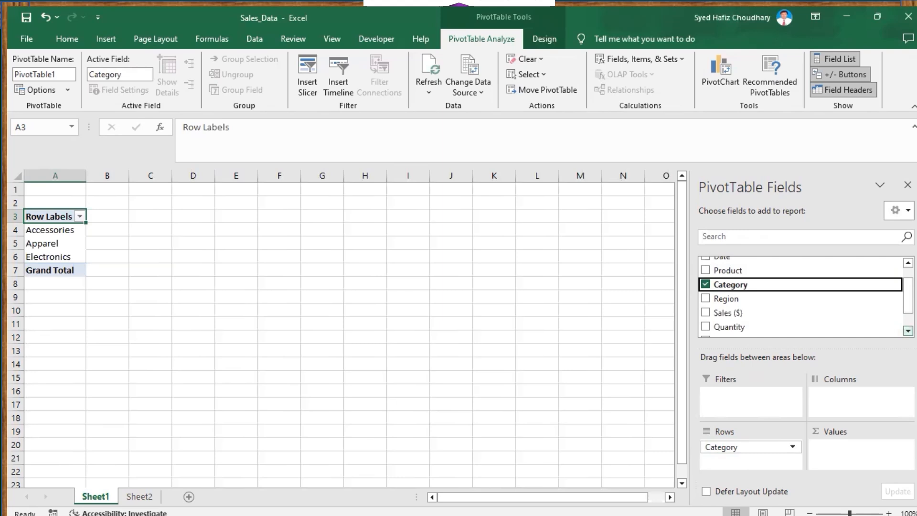
click(724, 314)
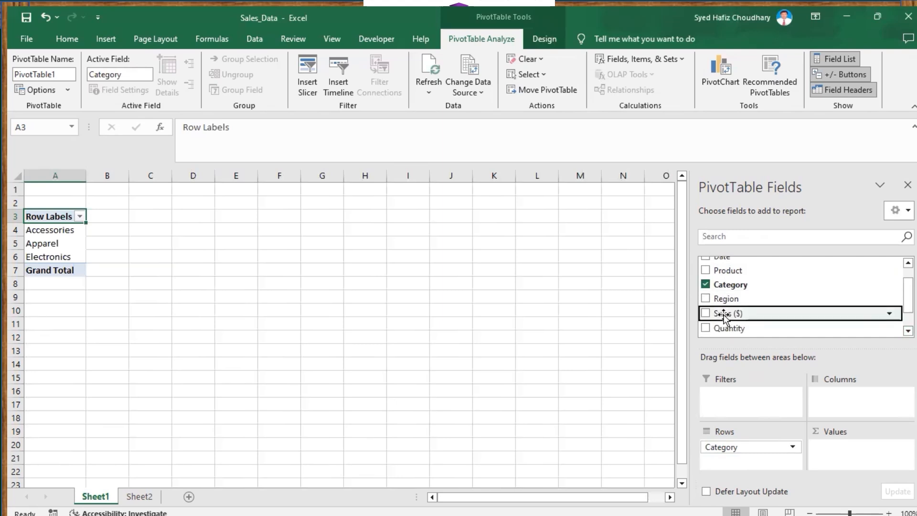
drag(724, 315, 839, 452)
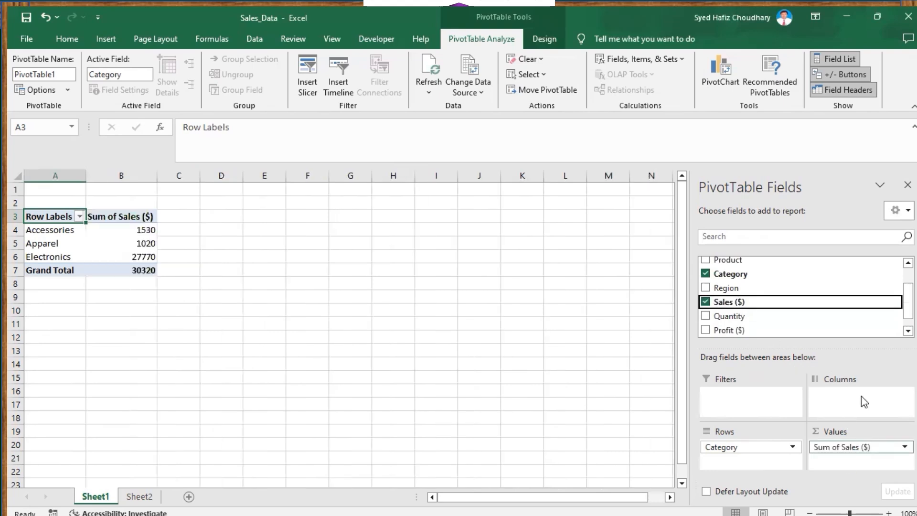
Step: Add the Profit ($) field to the Values area beneath Sum of Sales ($), then leave the pivot table
scroll(802, 296, down, 1)
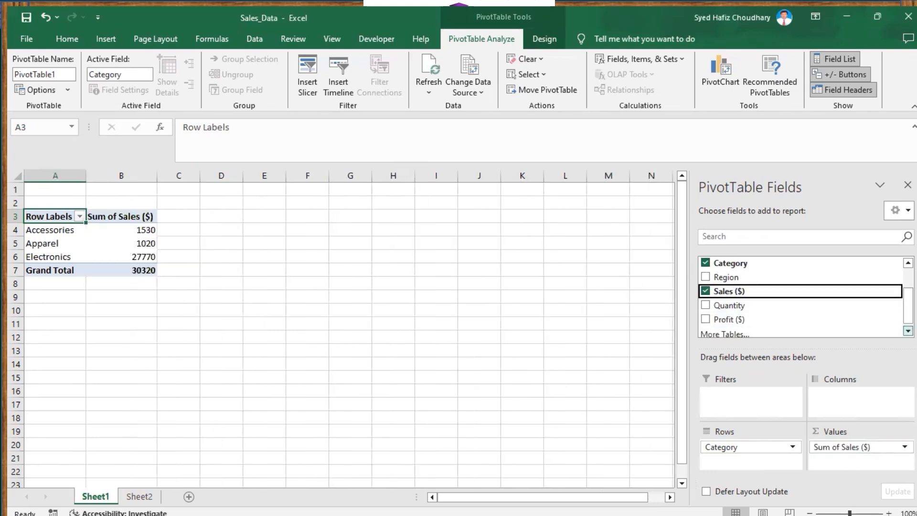
click(728, 321)
drag(729, 321, 831, 465)
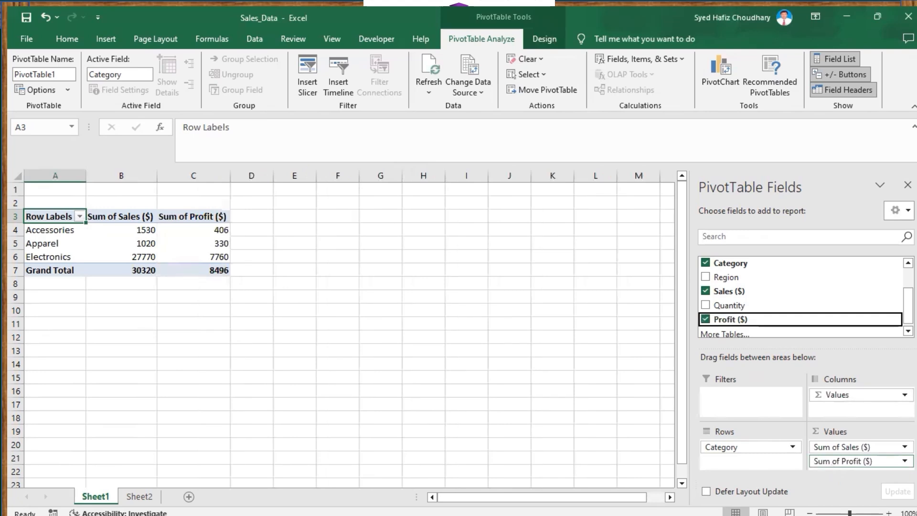
click(841, 460)
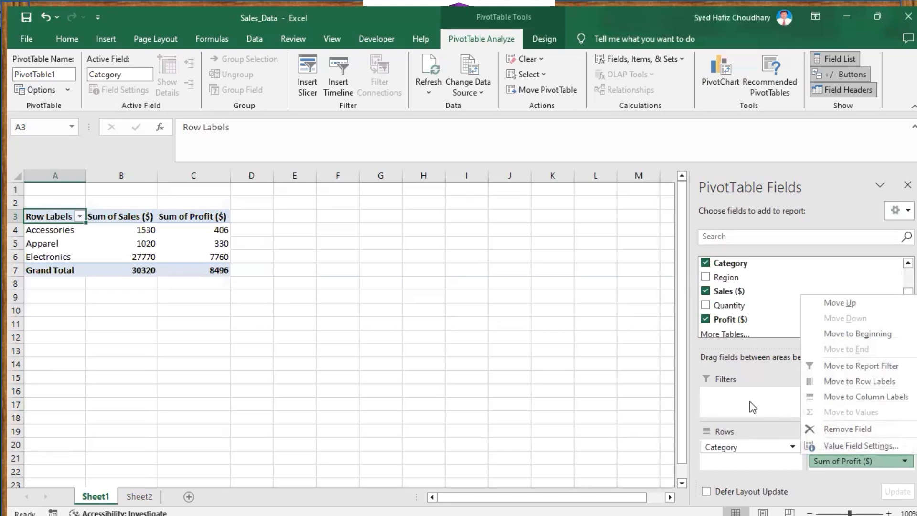
click(397, 282)
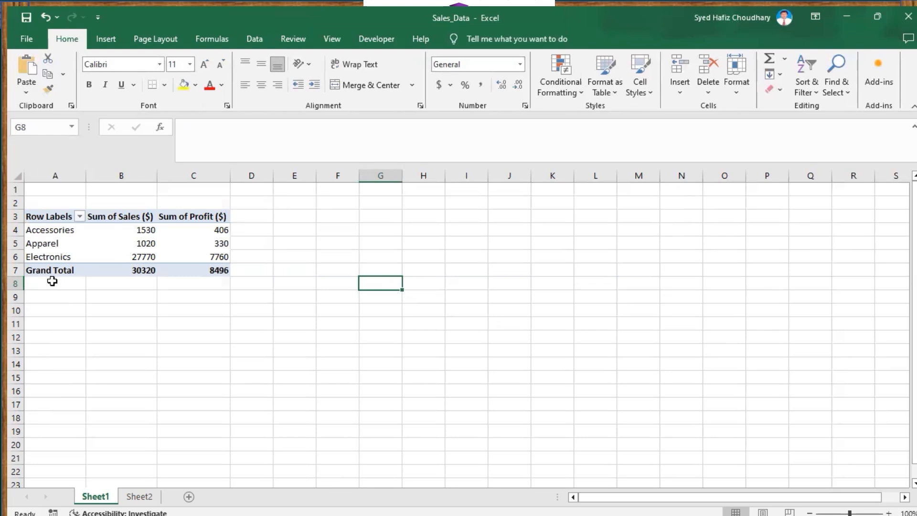
Step: Rename the pivot table's Row Labels header in cell A3 as Category
click(44, 217)
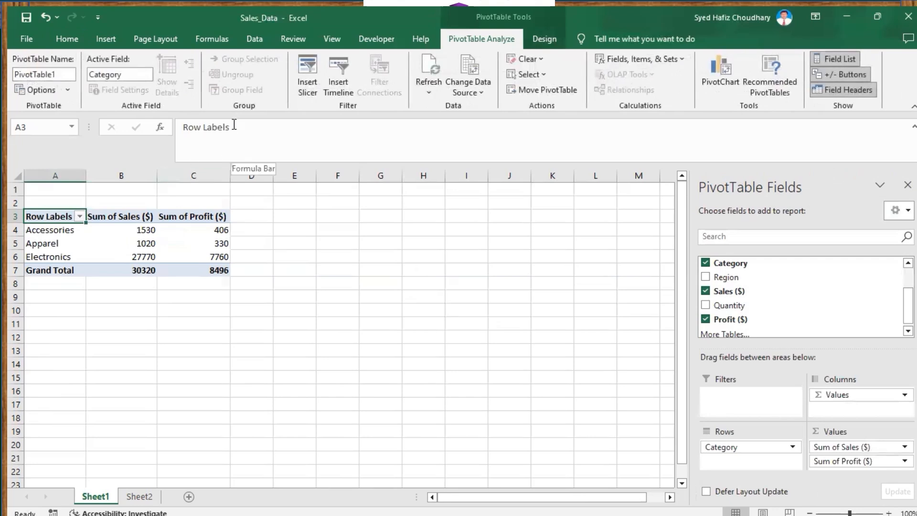
click(232, 127)
key(BackSpace)
key(BackSpace)
key(BackSpace)
key(BackSpace)
key(BackSpace)
key(BackSpace)
key(BackSpace)
key(BackSpace)
key(BackSpace)
key(BackSpace)
text(Cate)
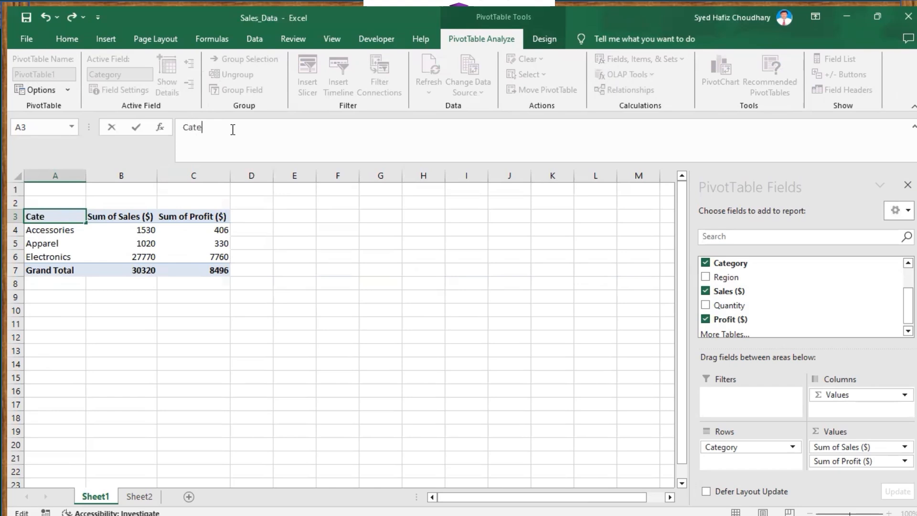
text(gory)
Step: Rename the Sum of Sales ($) header in cell B3 as Total Sales ($)
click(118, 217)
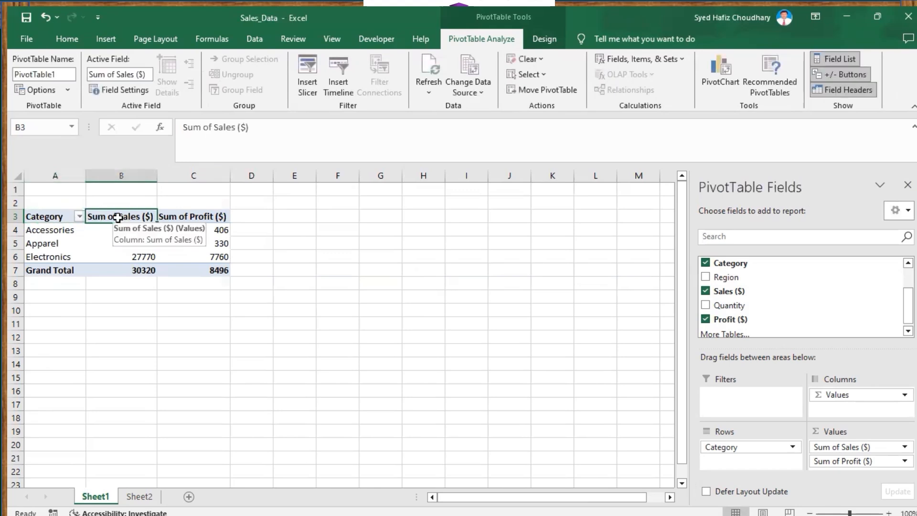
click(214, 128)
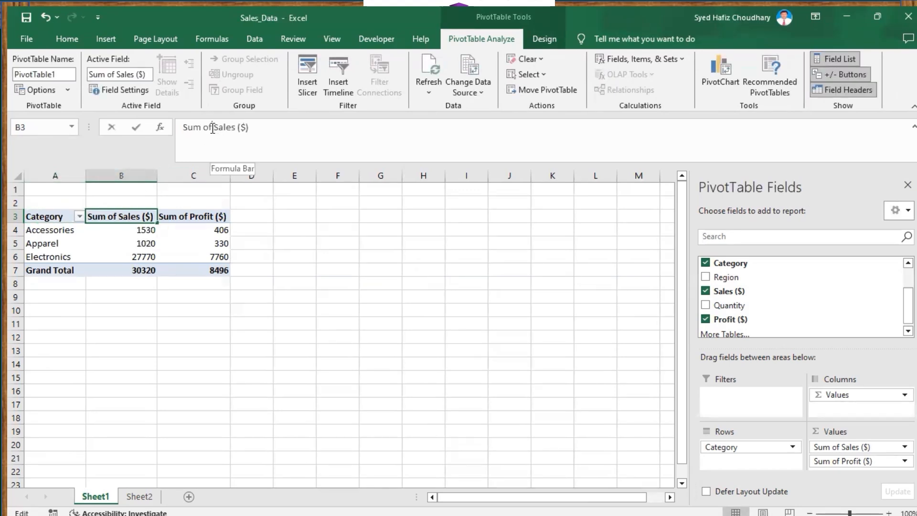
key(BackSpace)
key(BackSpace)
key(BackSpace)
key(BackSpace)
key(BackSpace)
key(BackSpace)
key(BackSpace)
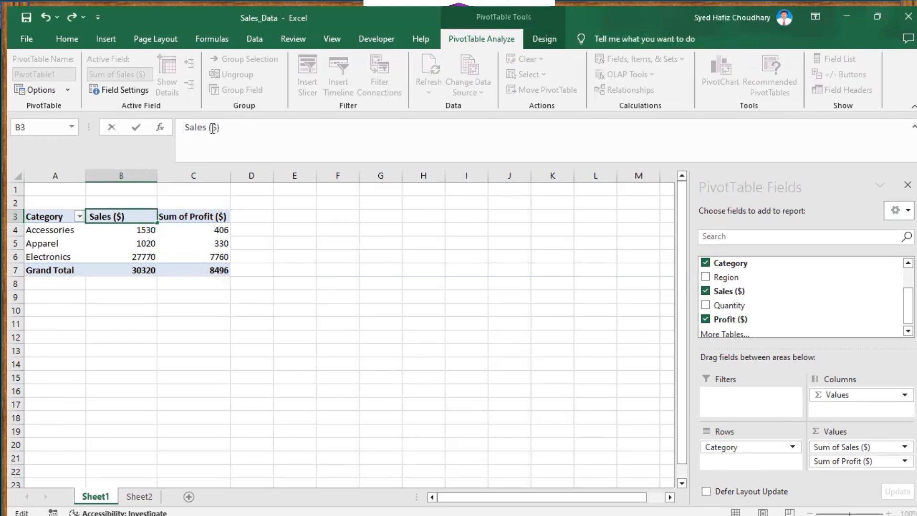
text(Total)
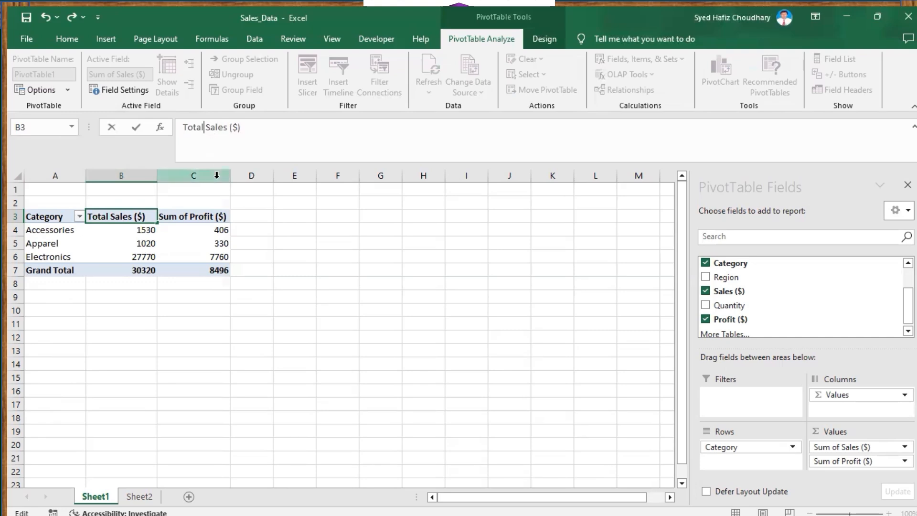
Step: Rename the Sum of Profit ($) header in cell C3 as Total Profit ($)
click(191, 218)
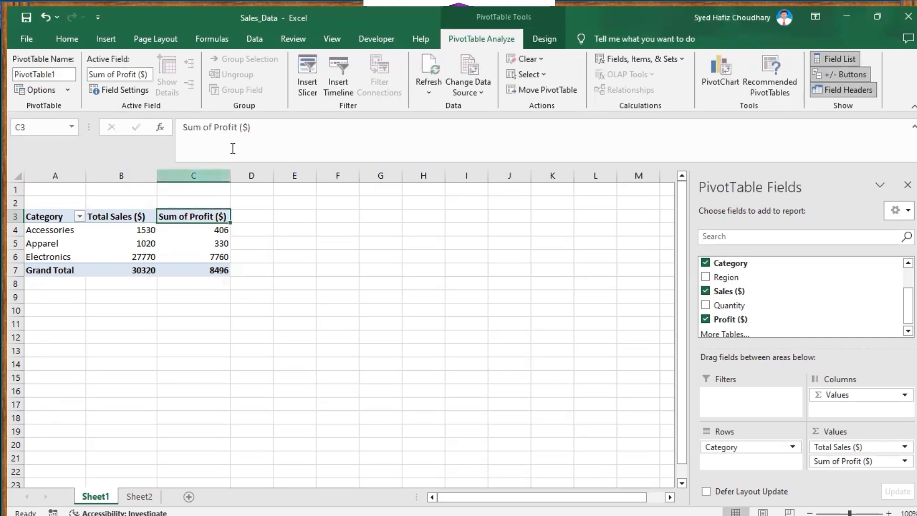
click(216, 126)
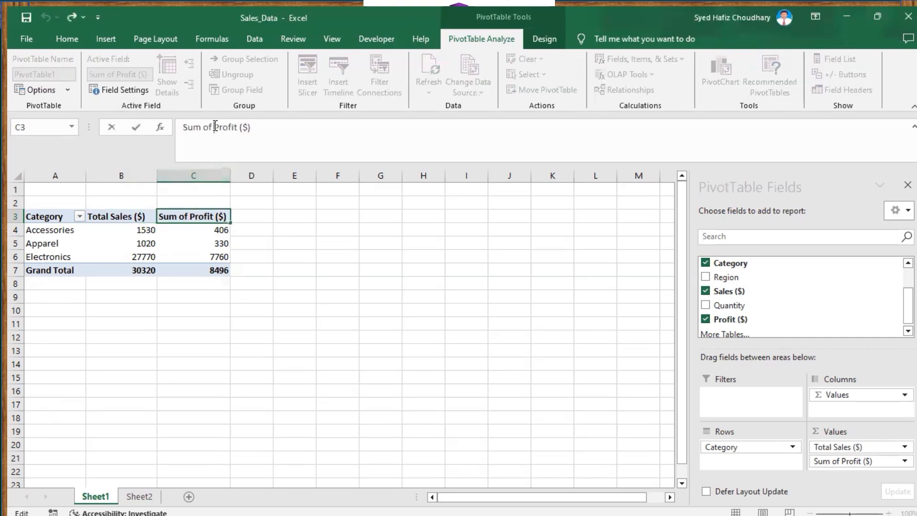
key(BackSpace)
key(BackSpace)
key(BackSpace)
key(BackSpace)
key(BackSpace)
key(BackSpace)
key(BackSpace)
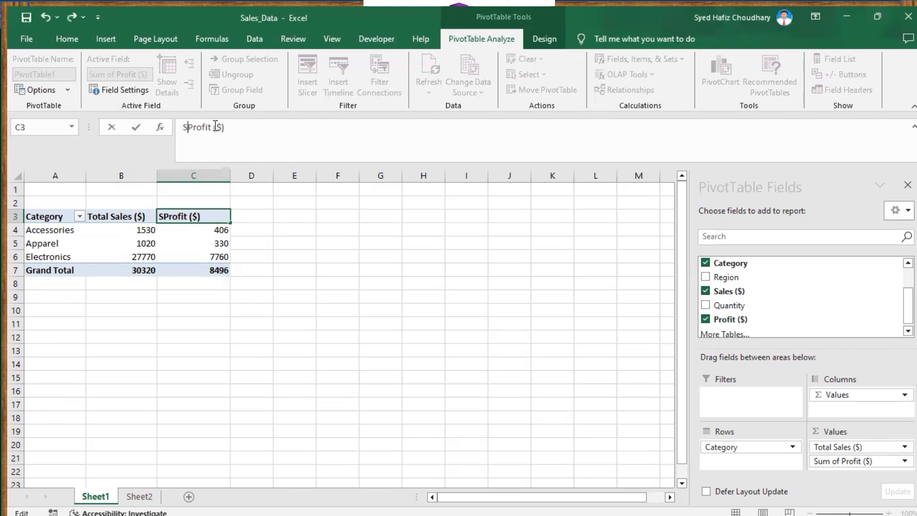
text(Tot)
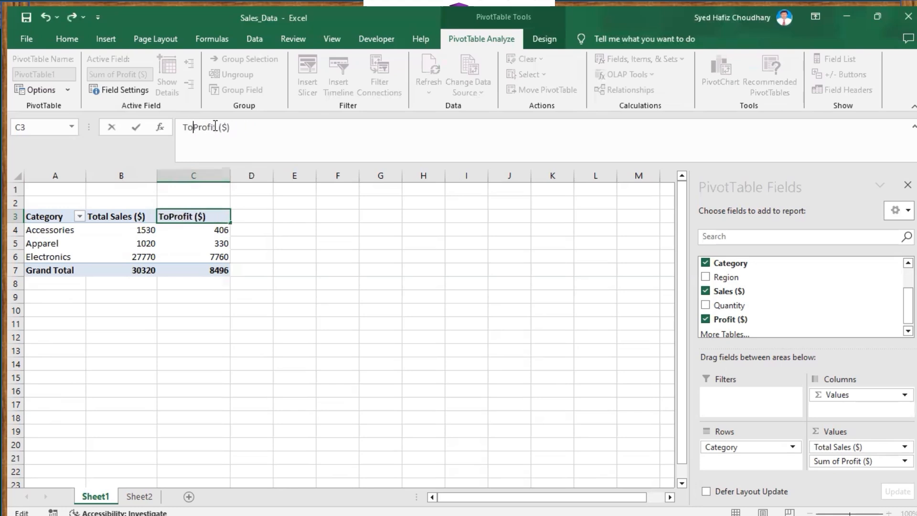
text(al)
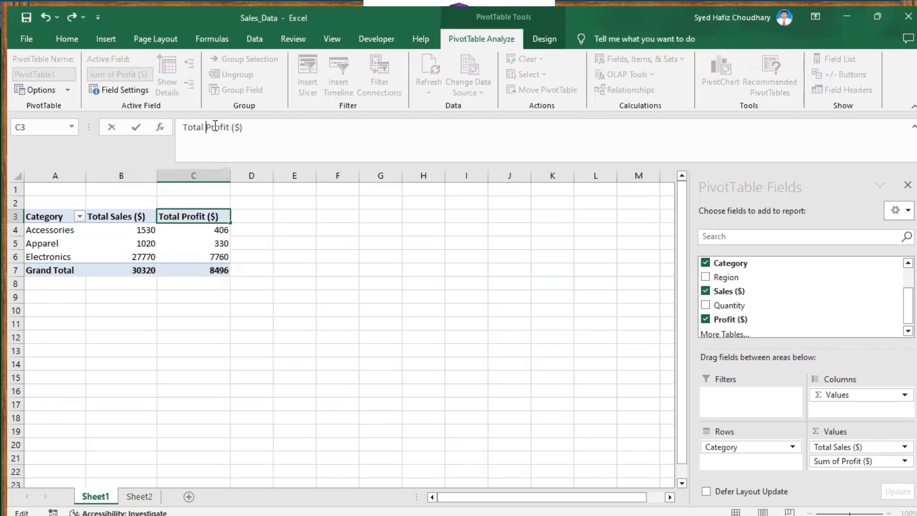
click(113, 336)
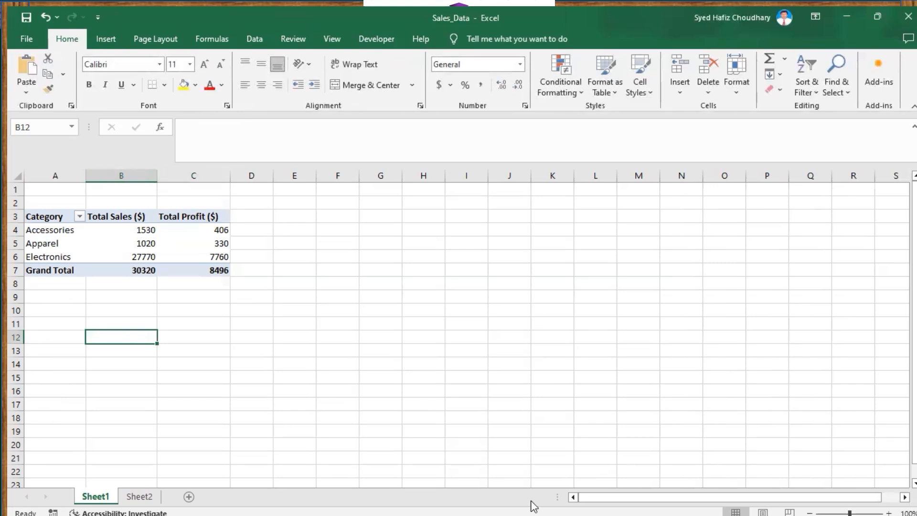
Step: Switch to Notepad and highlight the insight note about identifying the category with the highest revenue and profit
click(846, 11)
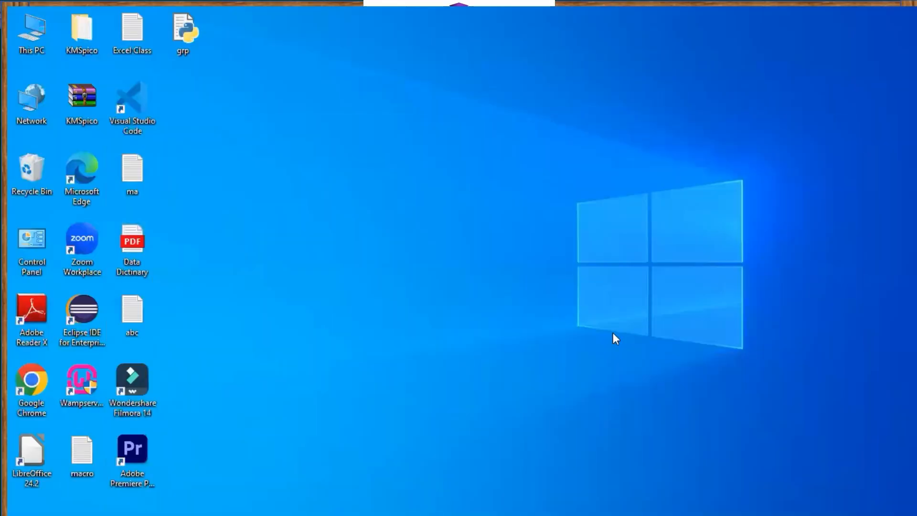
click(514, 506)
click(550, 312)
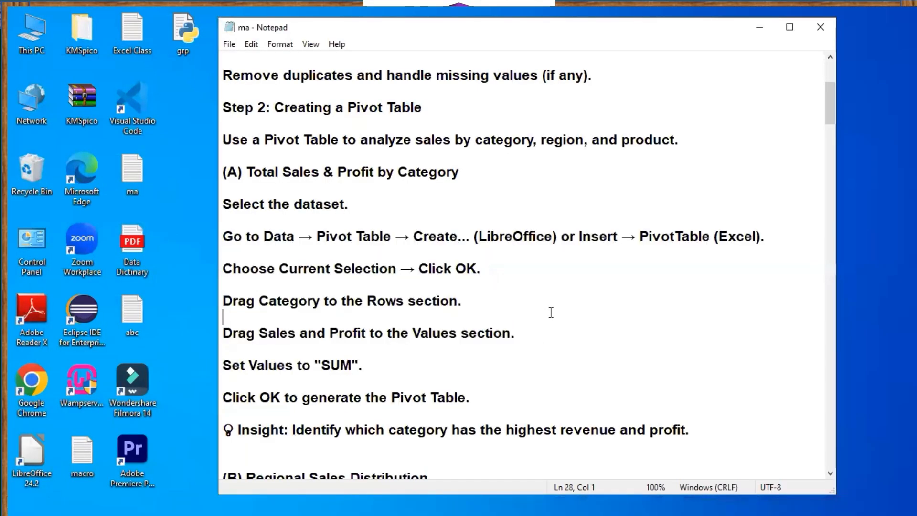
scroll(550, 312, down, 3)
scroll(551, 312, down, 1)
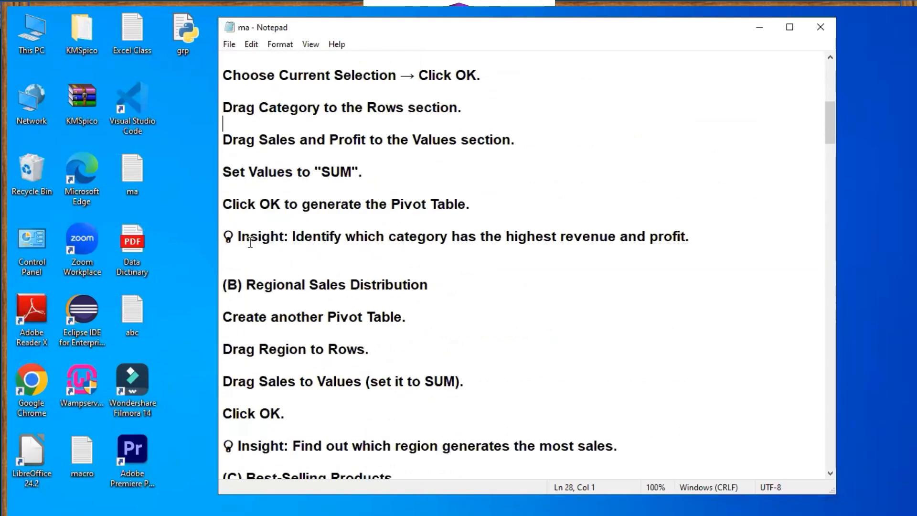
drag(238, 237, 692, 241)
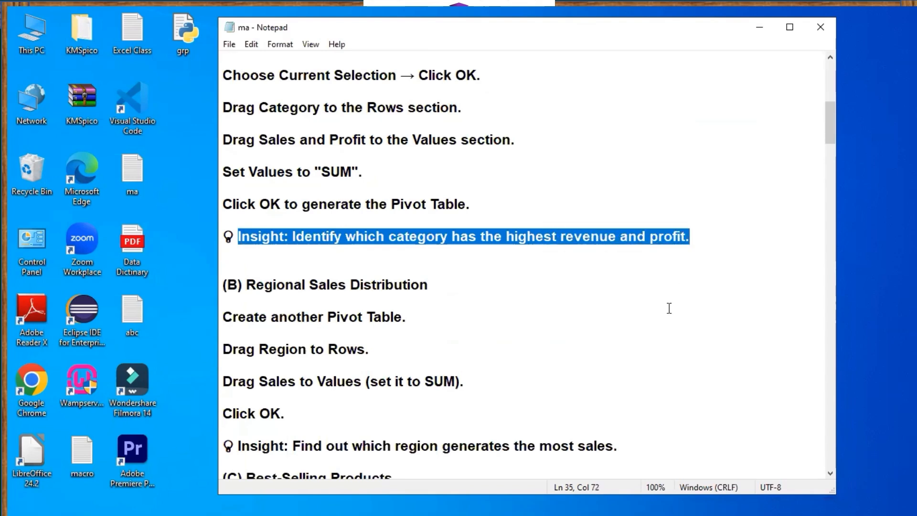
Step: Switch to Excel, compare total sales and profit across the categories, and select cell A10 below the pivot table
click(473, 506)
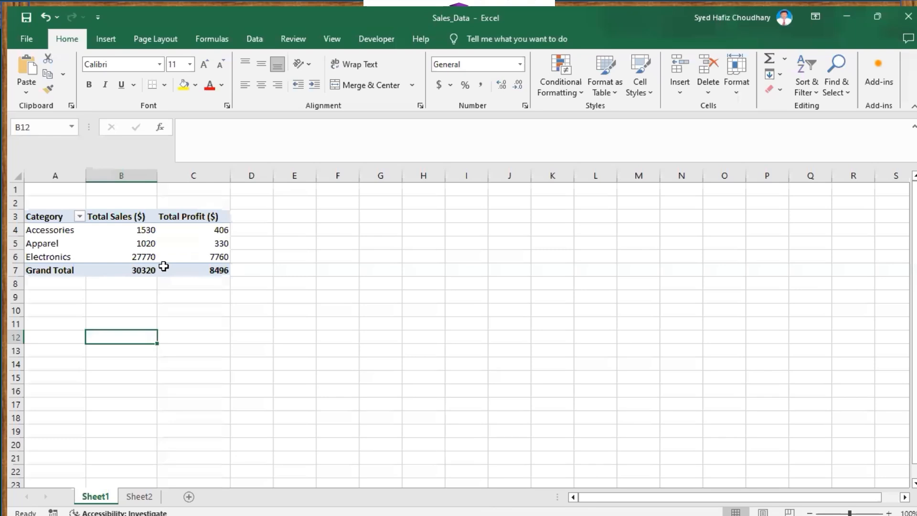
mouse_move(163, 266)
click(44, 311)
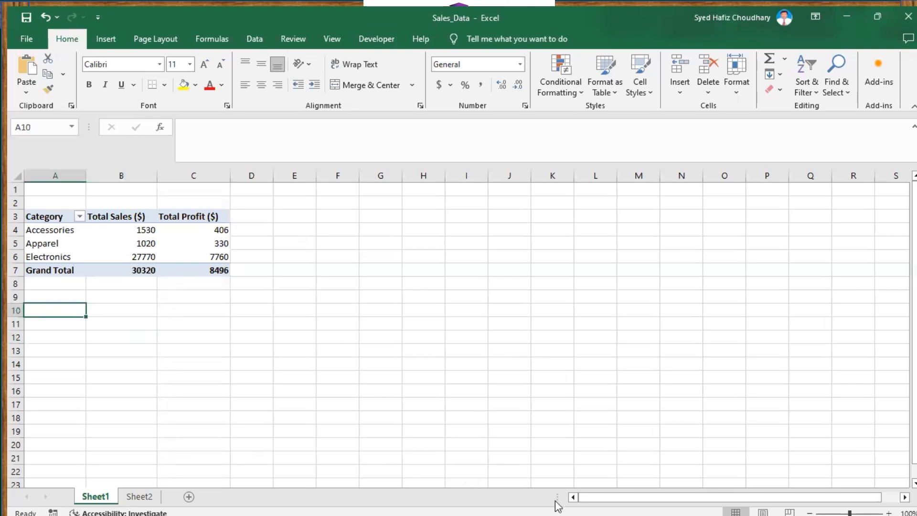
Step: Return to Notepad and read section (B) on the regional sales pivot table, highlighting its title Regional Sales Distribution
click(847, 16)
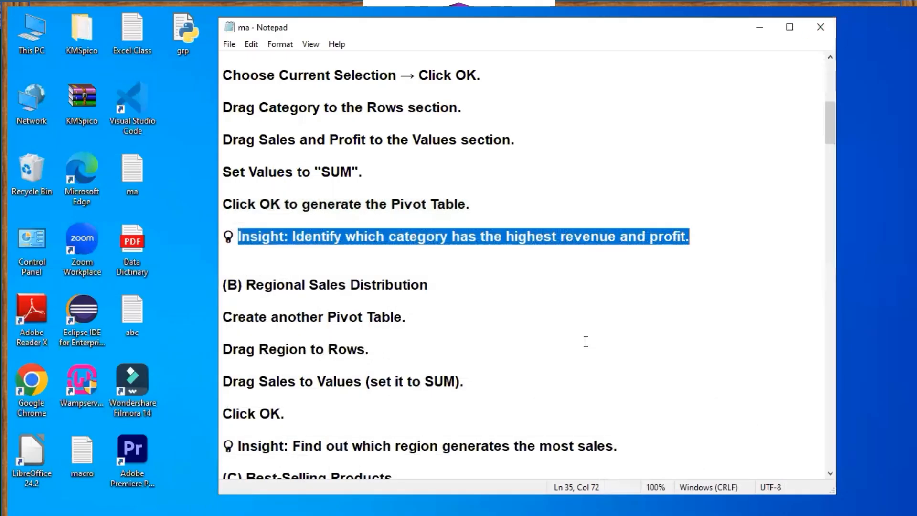
click(477, 293)
scroll(478, 293, down, 3)
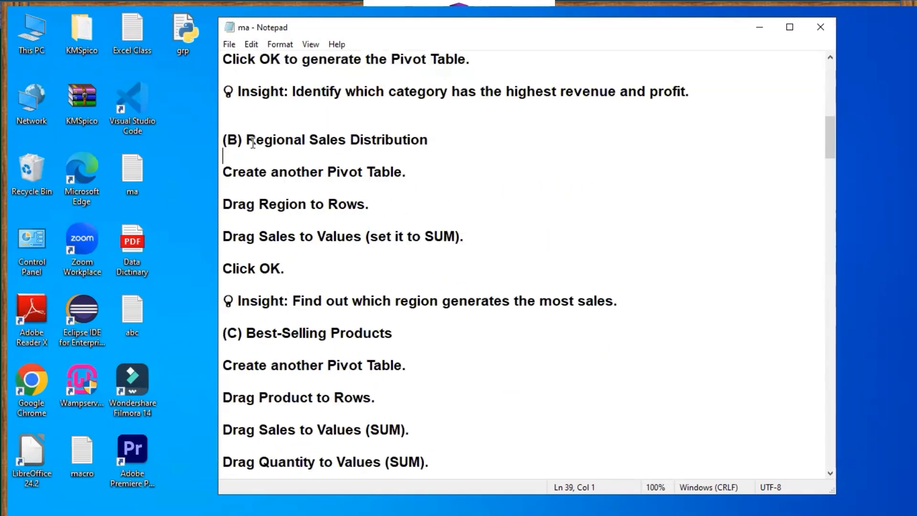
drag(247, 139, 435, 139)
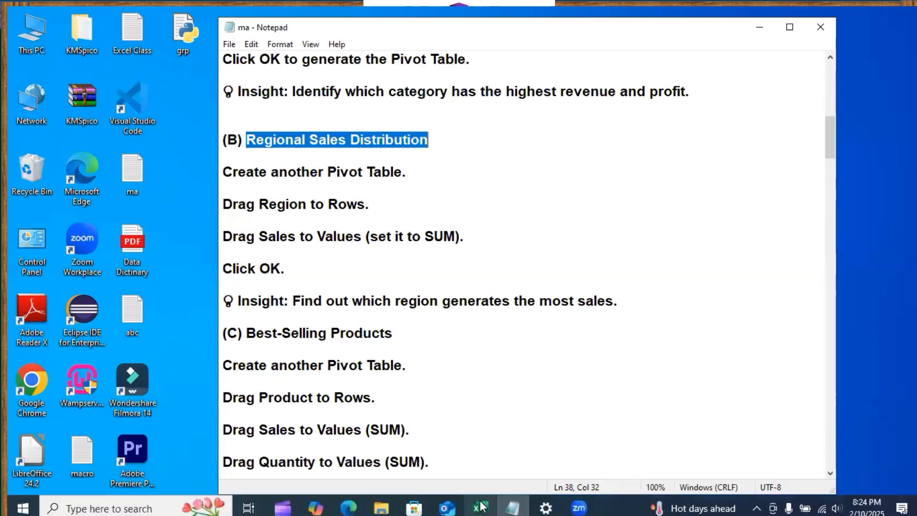
Step: Switch to Excel and insert a pivot table at cell A10 of Sheet1, using Sheet2 range A1:H61 as the source
click(481, 505)
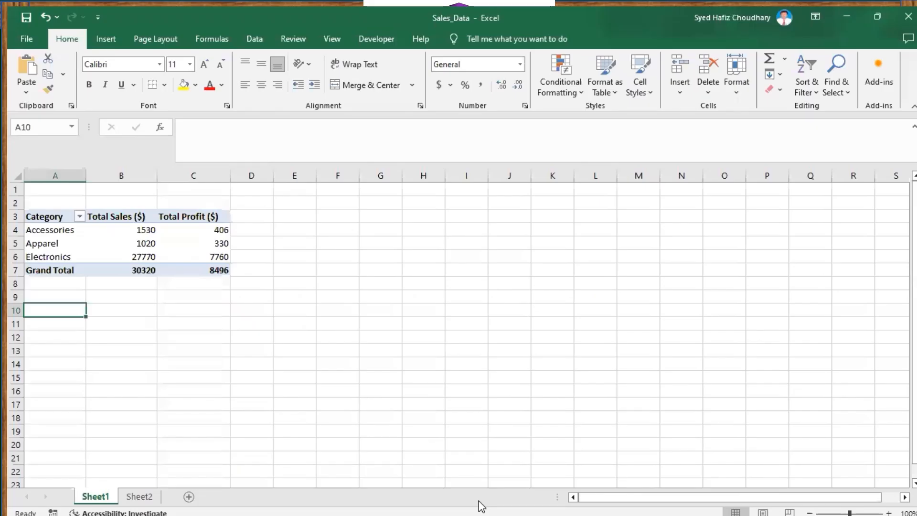
click(105, 43)
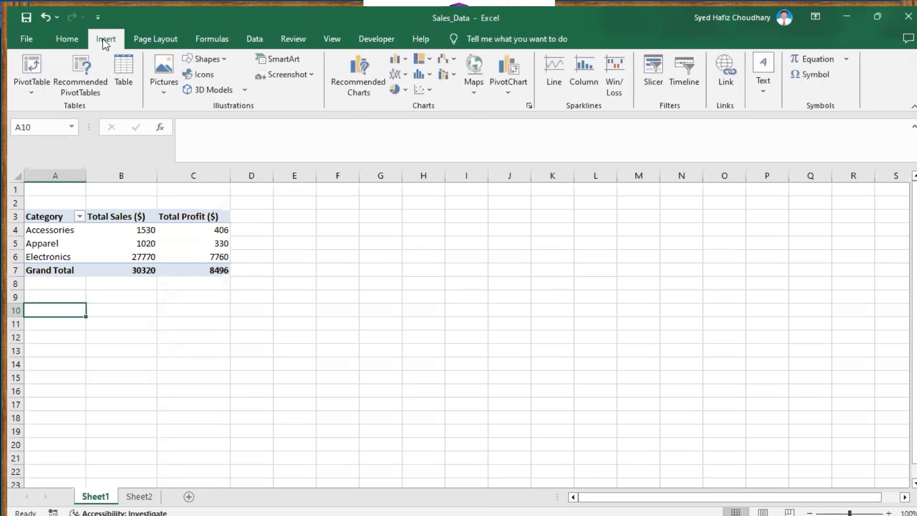
click(29, 68)
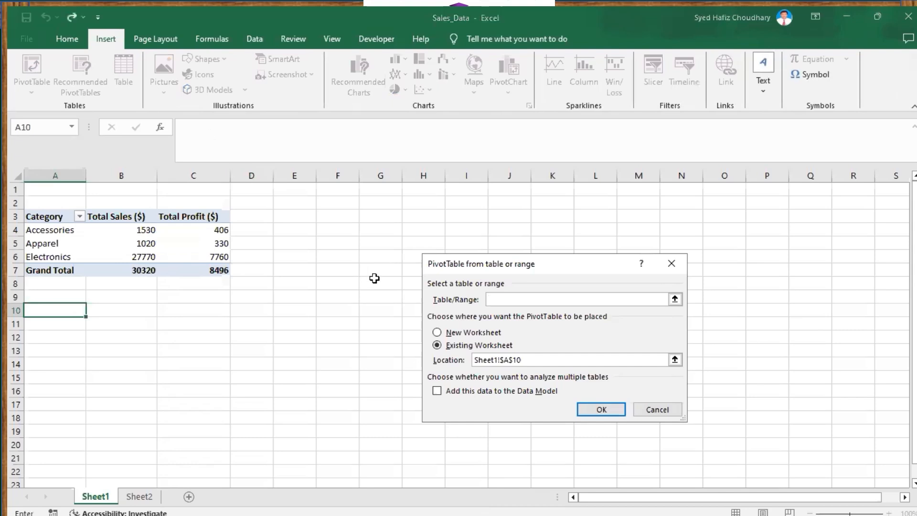
click(675, 300)
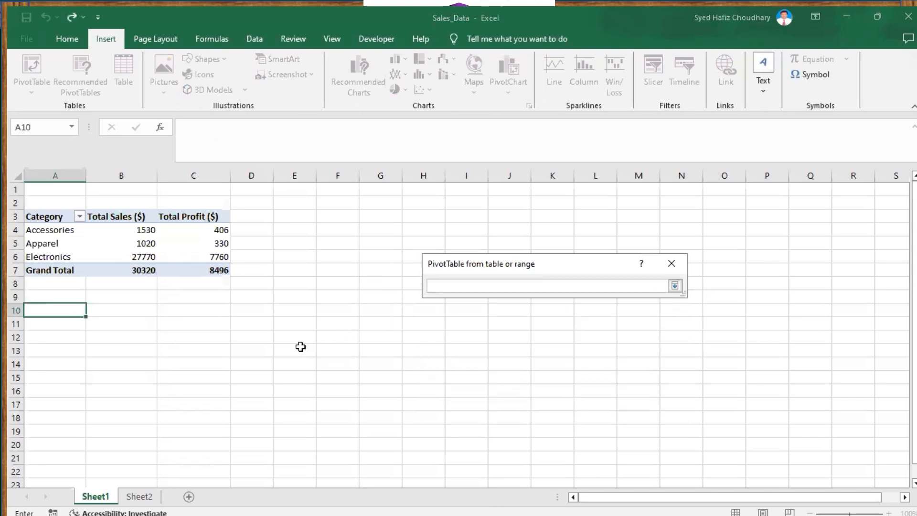
click(139, 496)
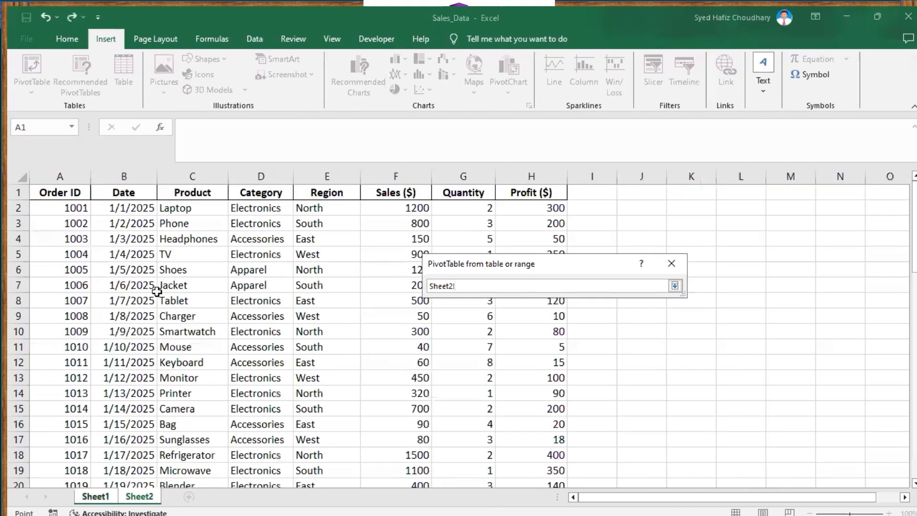
click(46, 193)
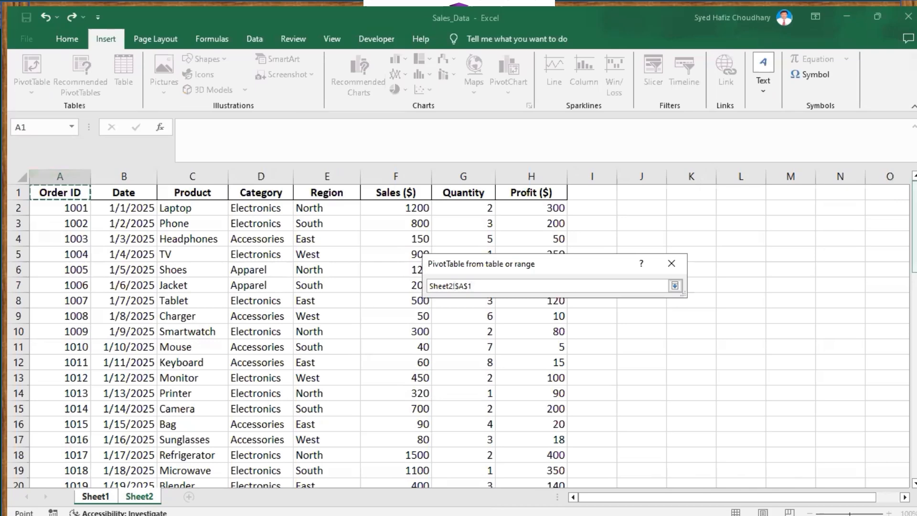
drag(913, 226, 913, 432)
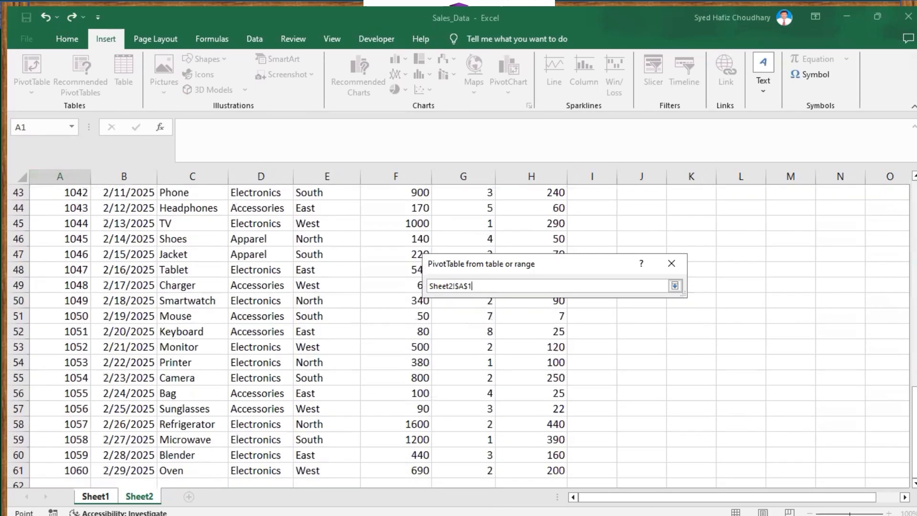
shift+click(552, 471)
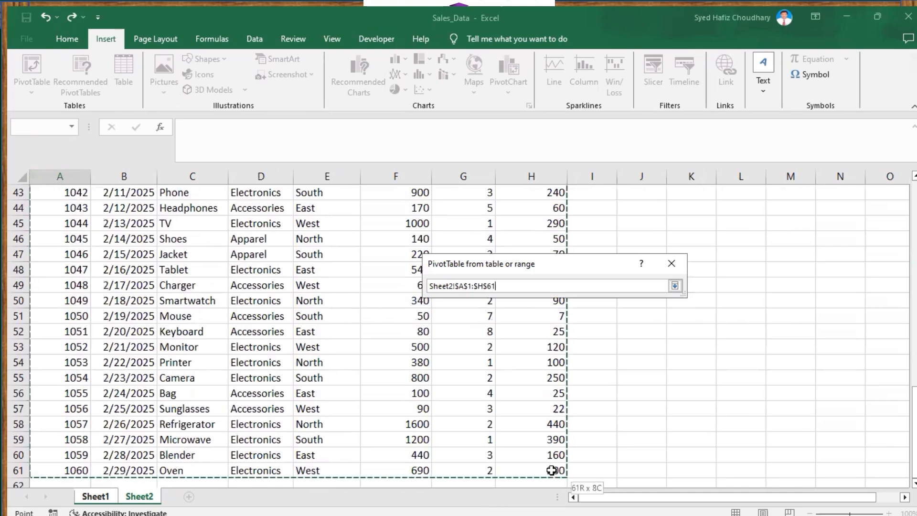
click(674, 286)
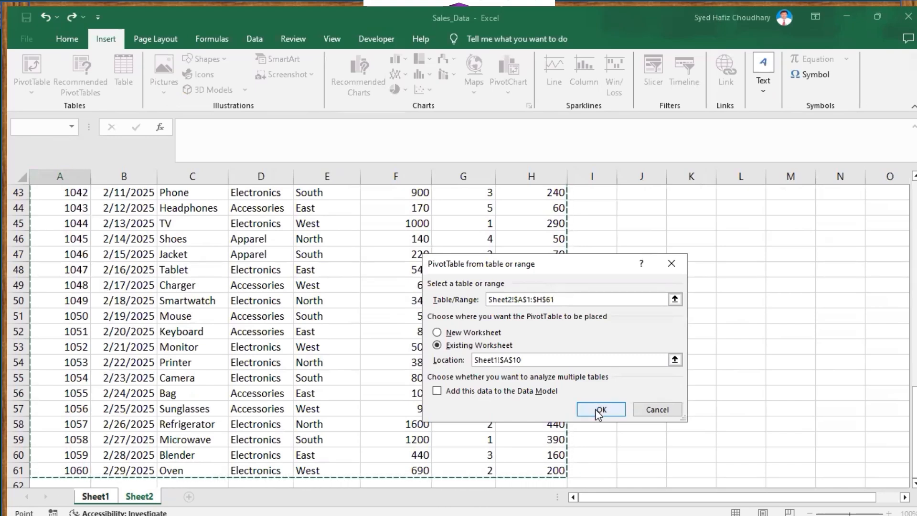
click(596, 409)
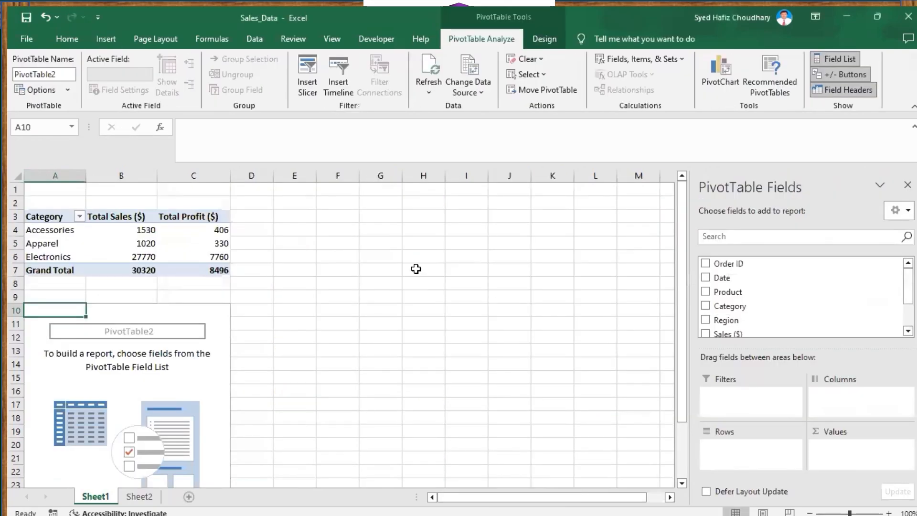
Step: Check the Notepad instructions, then in Excel add Region to the new pivot table's rows and Sales ($) to its values as a sum
click(846, 7)
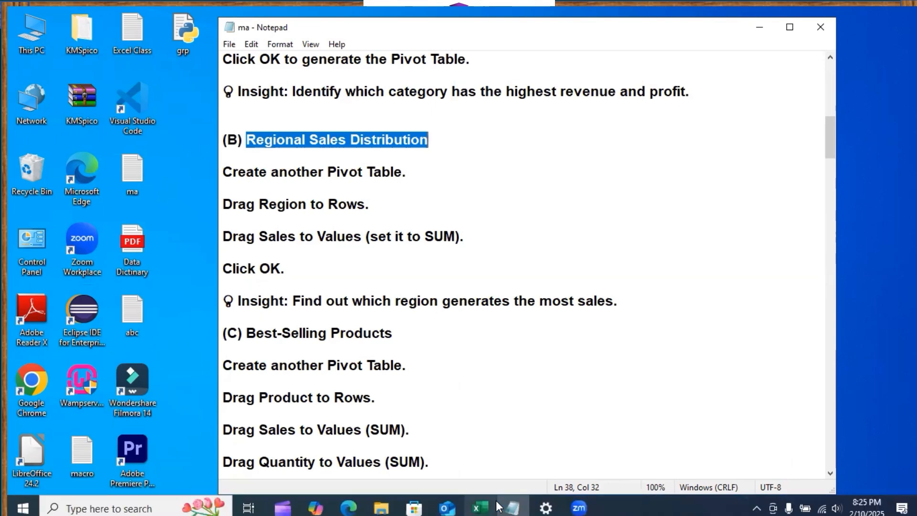
click(481, 506)
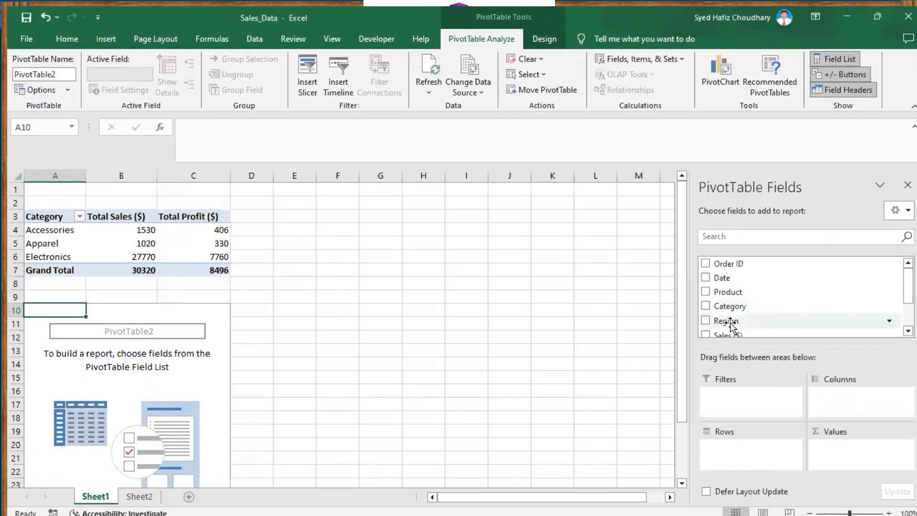
drag(730, 323, 732, 458)
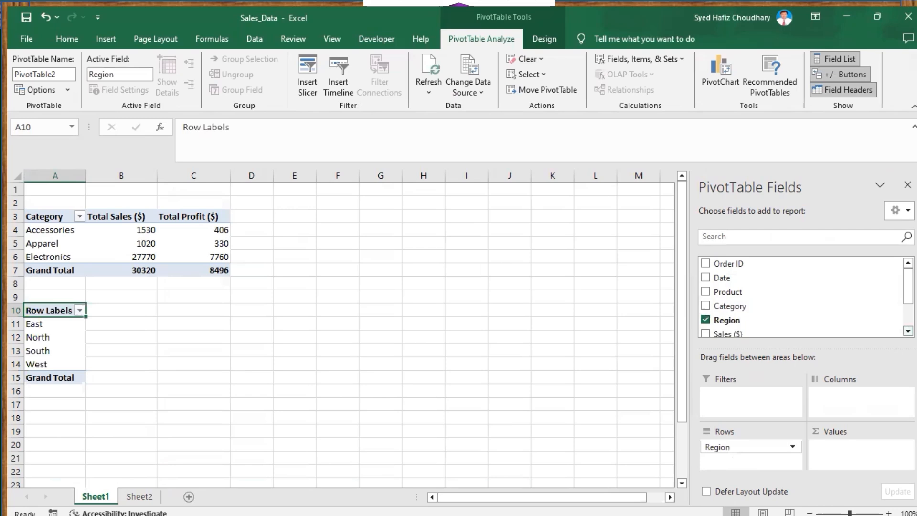
scroll(802, 296, down, 1)
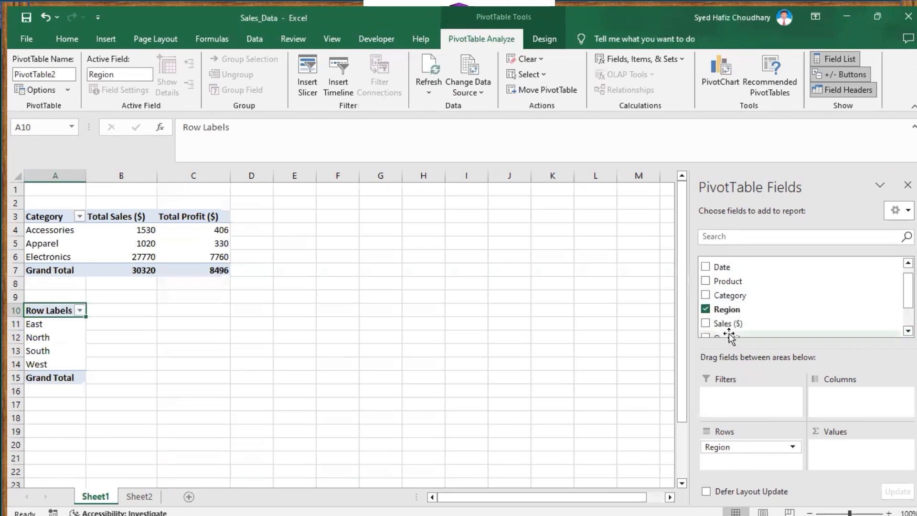
drag(723, 328, 845, 453)
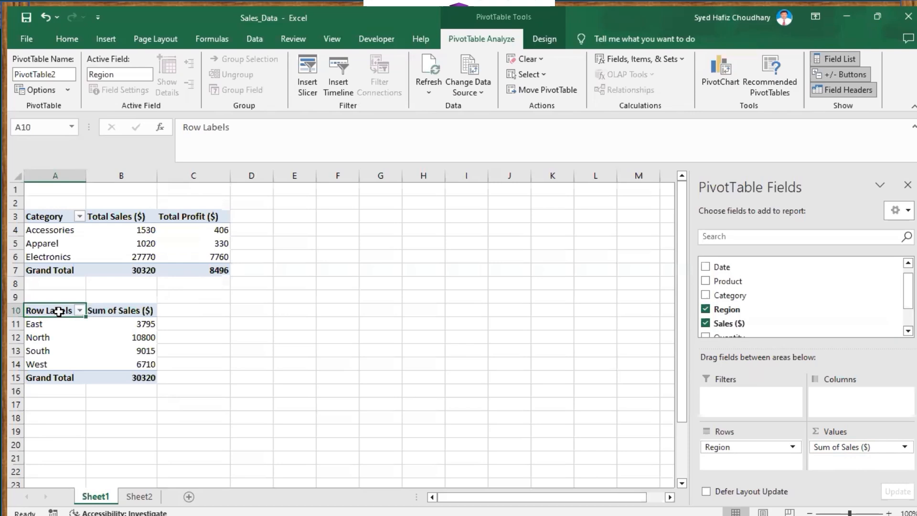
Step: Rename the Row Labels header in cell A10 of the regional pivot table as Regions
click(233, 128)
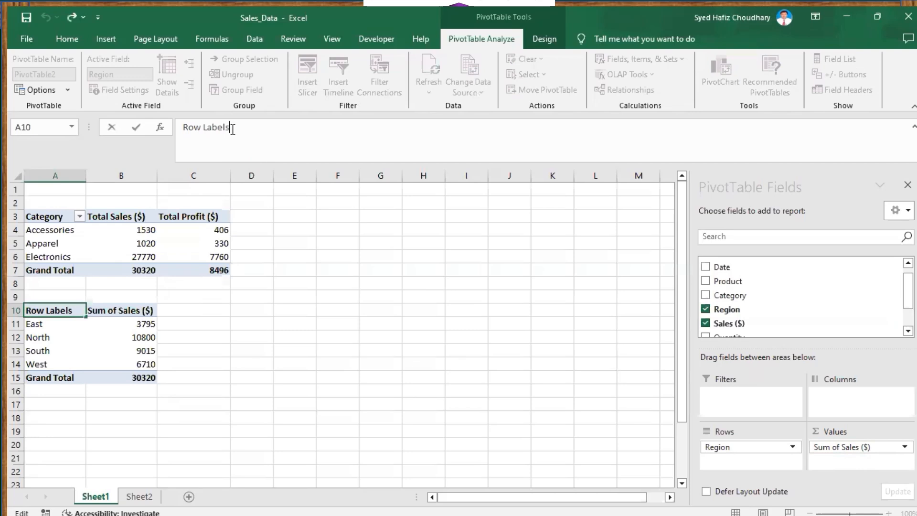
key(BackSpace)
key(BackSpace)
key(BackSpace)
key(BackSpace)
key(BackSpace)
key(BackSpace)
key(BackSpace)
key(BackSpace)
key(BackSpace)
key(BackSpace)
text(Region)
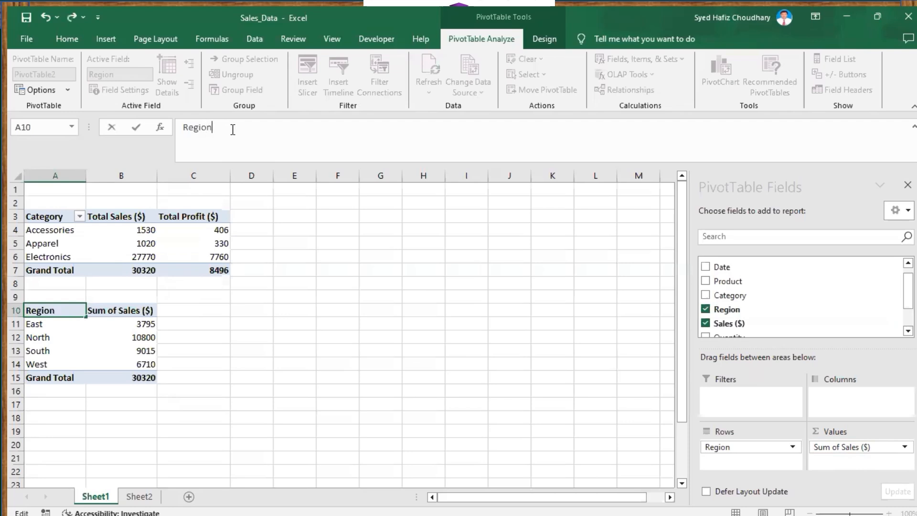
text(s)
Step: Rename the Sum of Sales ($) header in cell B10 as Total Sales ($) and select cell A18 below the table
click(125, 311)
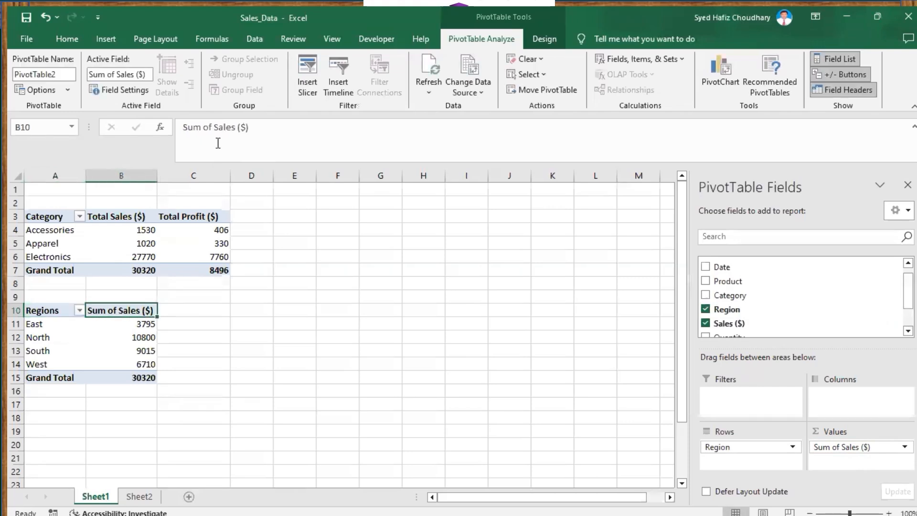
click(215, 128)
key(BackSpace)
key(BackSpace)
key(BackSpace)
key(BackSpace)
key(BackSpace)
key(BackSpace)
key(BackSpace)
text(Total)
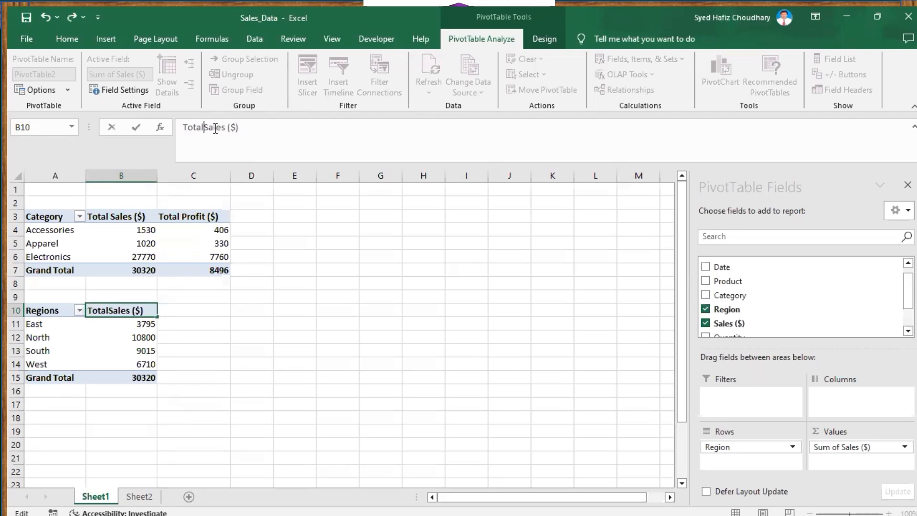
key(End)
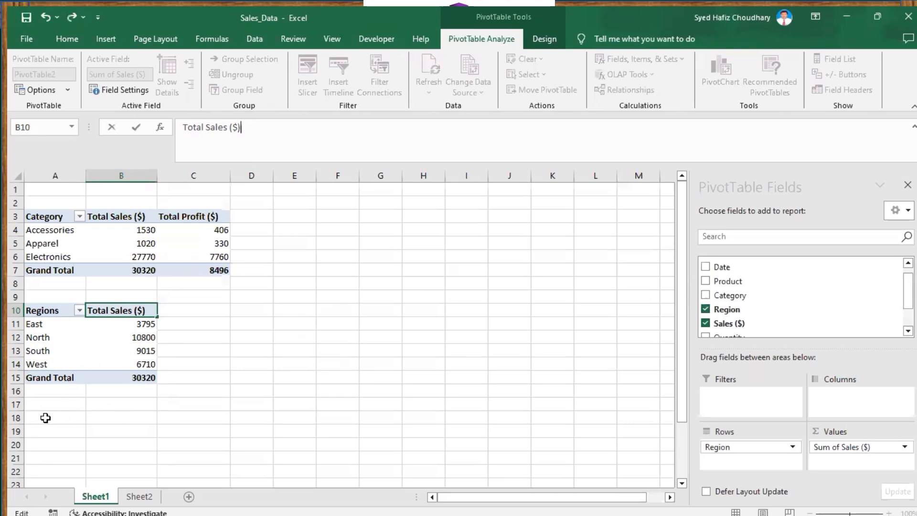
click(45, 418)
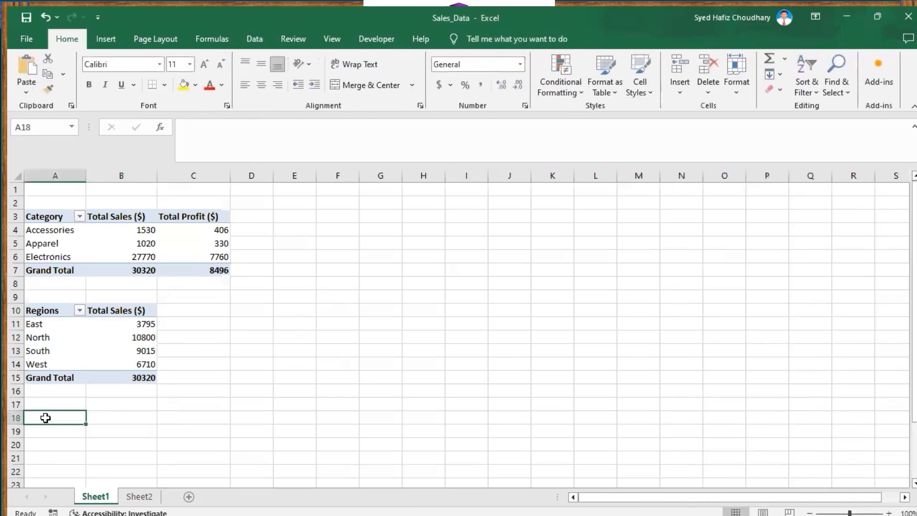
Step: Return to Notepad, highlight the insight about the region with the most sales, and read section (C) on best-selling products
click(844, 13)
click(515, 214)
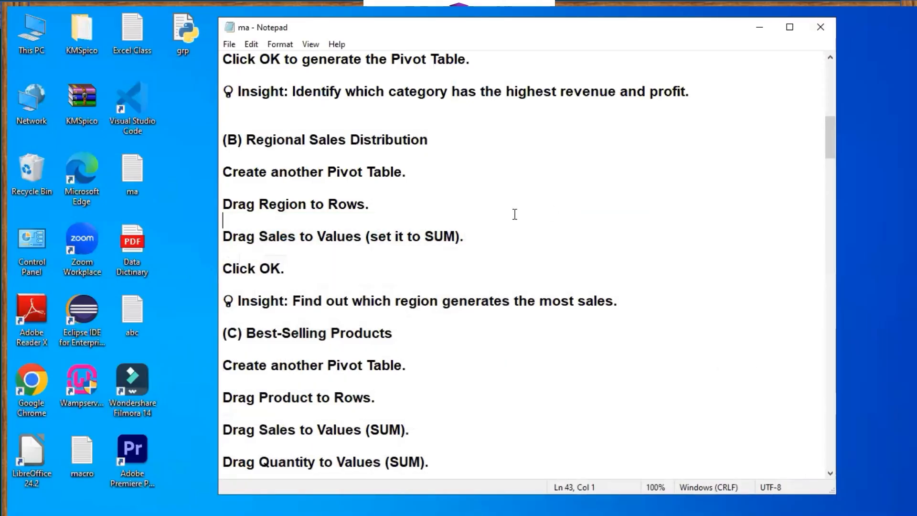
scroll(515, 214, down, 2)
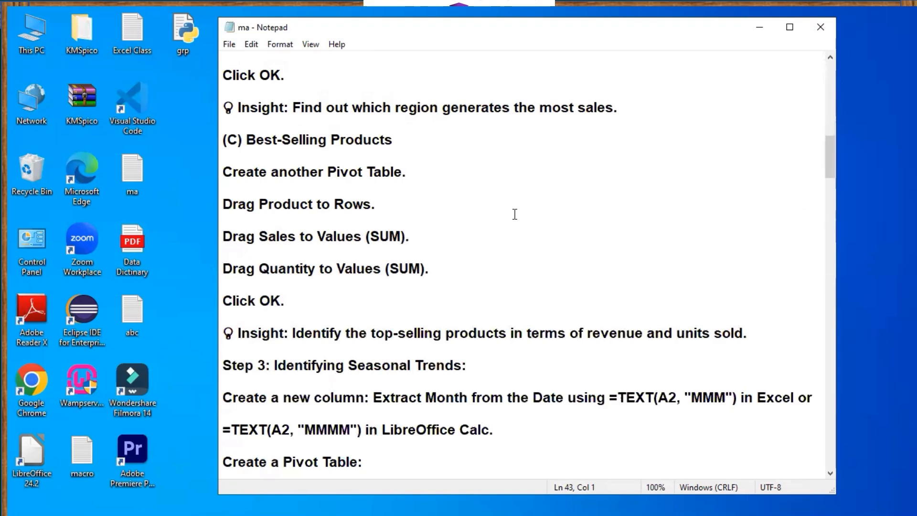
drag(238, 109, 619, 110)
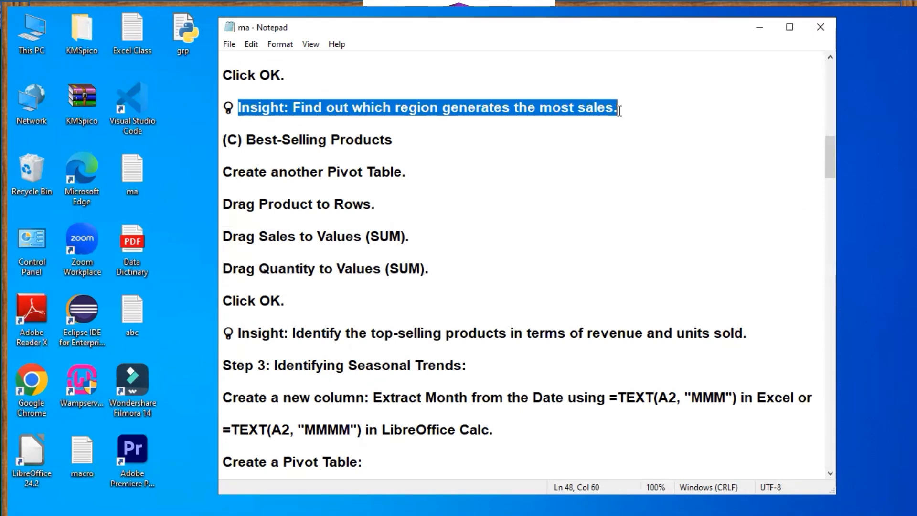
click(466, 189)
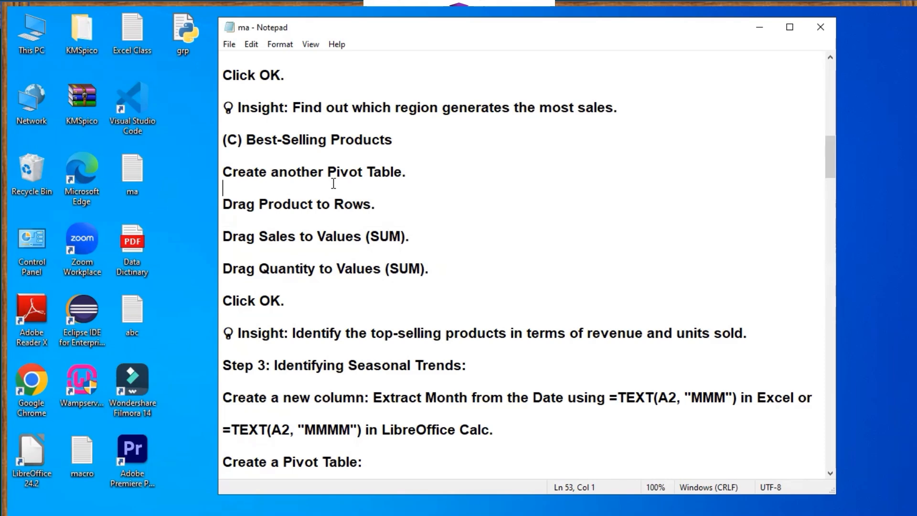
Step: Switch to Excel and insert another pivot table at cell A18 of Sheet1 from the Sheet2 range A1:H61
click(485, 505)
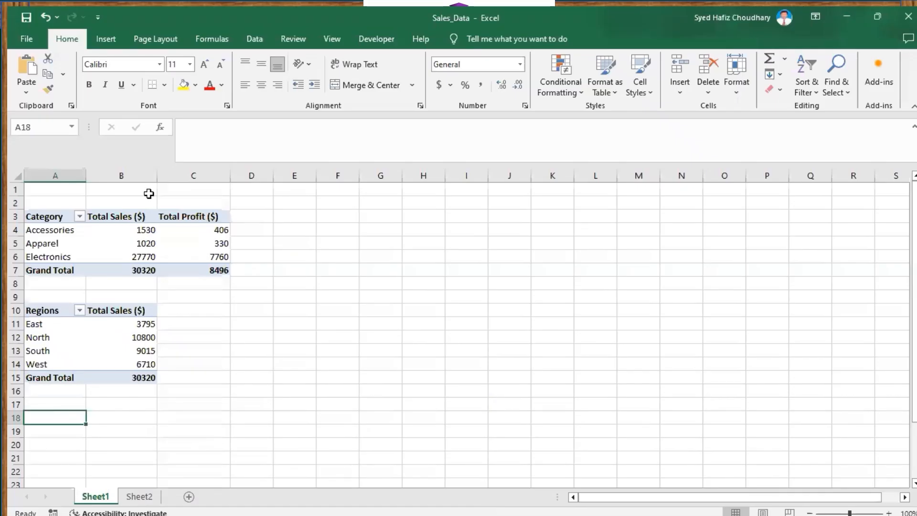
click(111, 38)
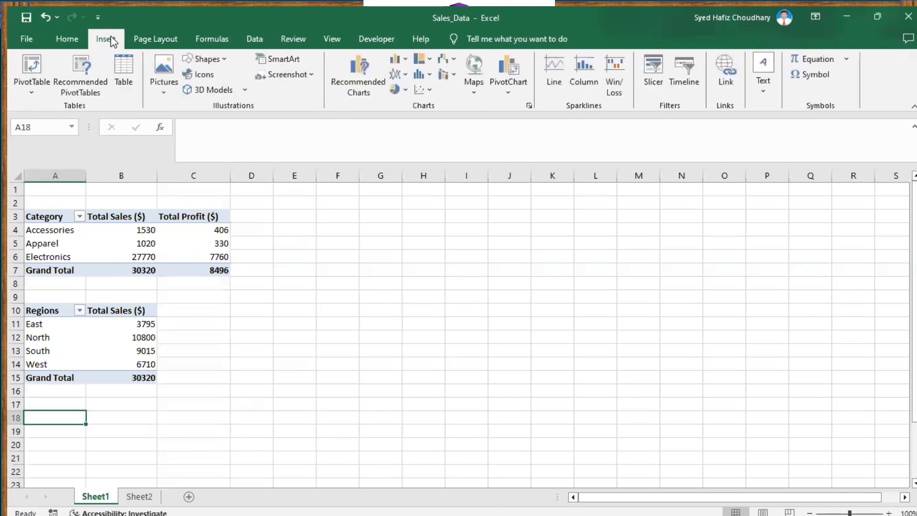
click(29, 89)
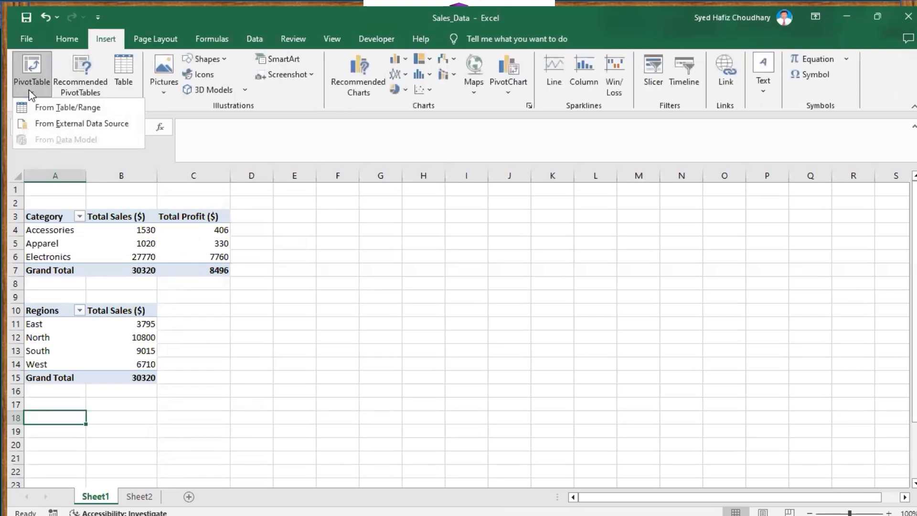
click(45, 108)
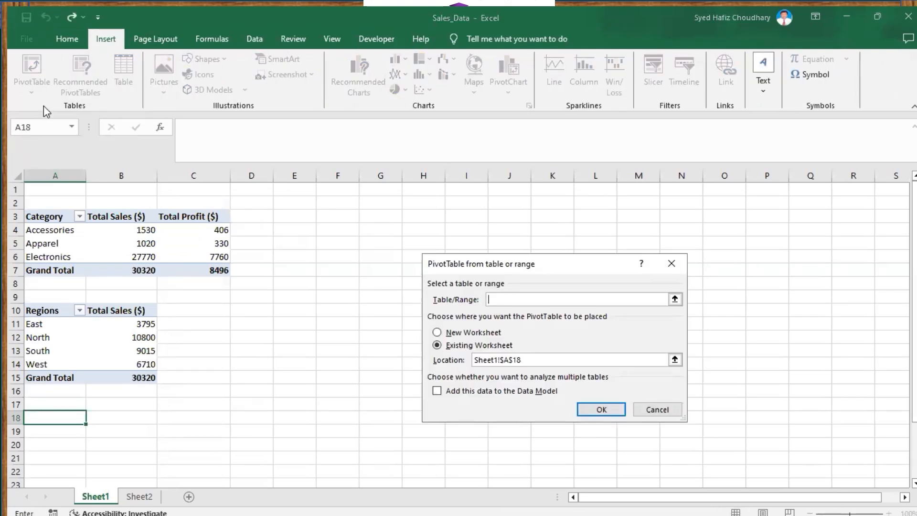
click(675, 299)
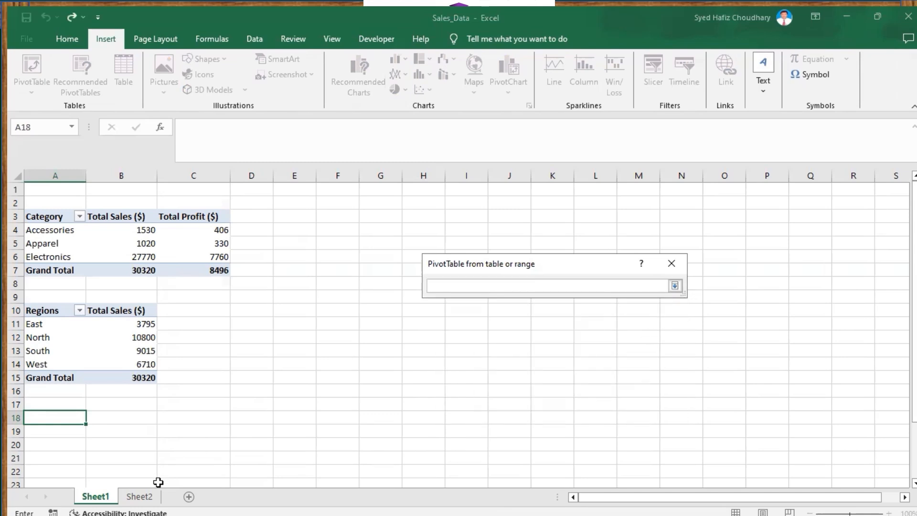
click(143, 497)
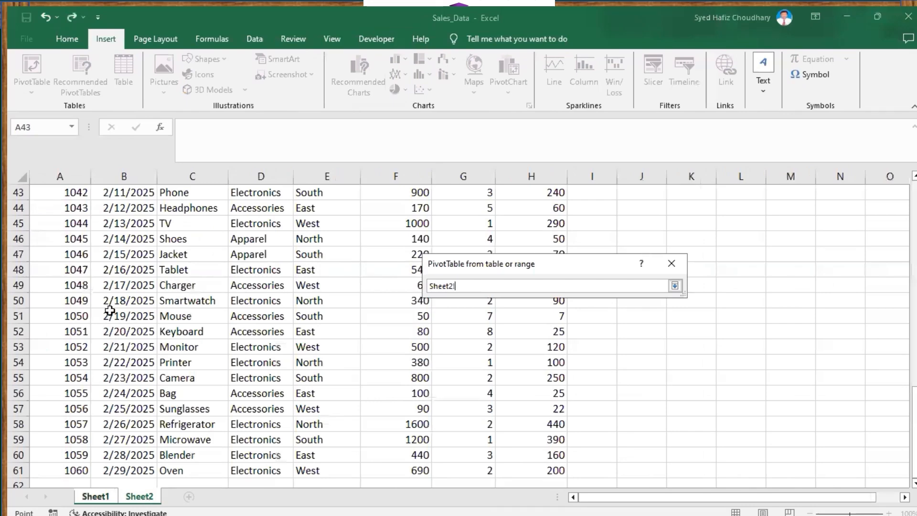
click(554, 470)
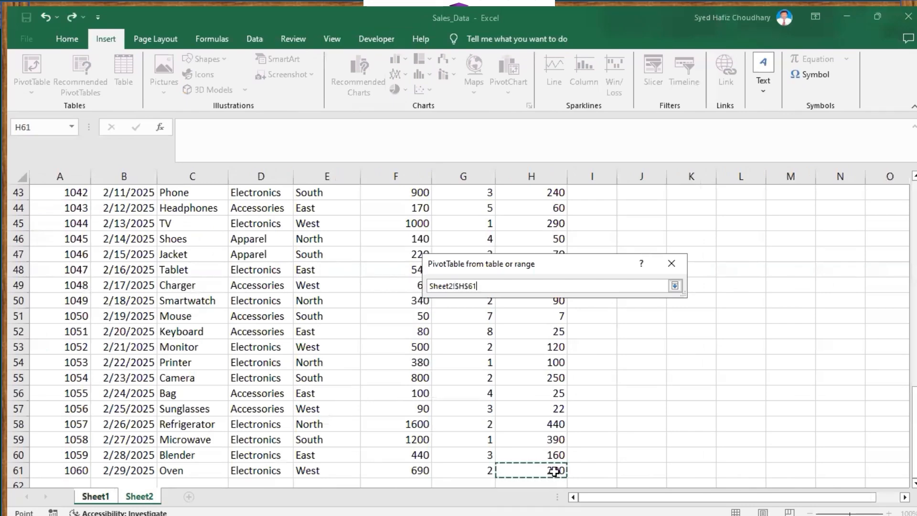
drag(913, 432, 914, 227)
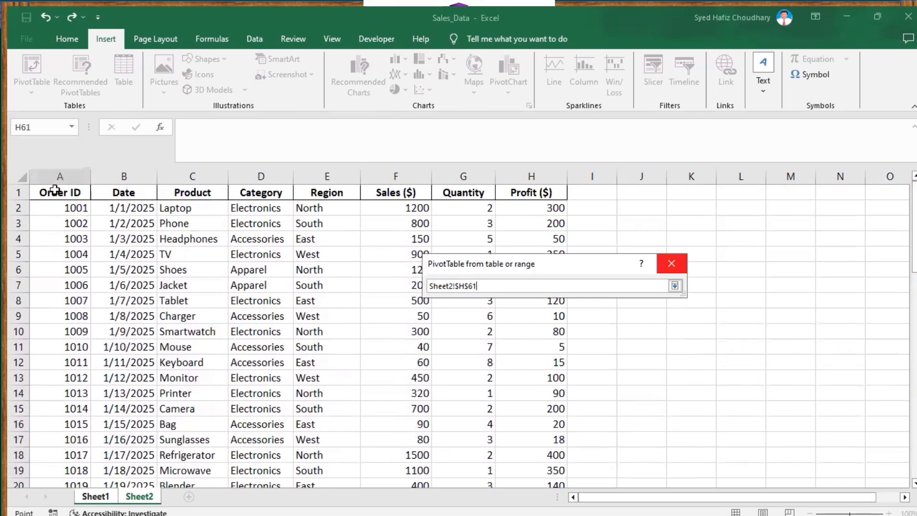
shift+click(45, 192)
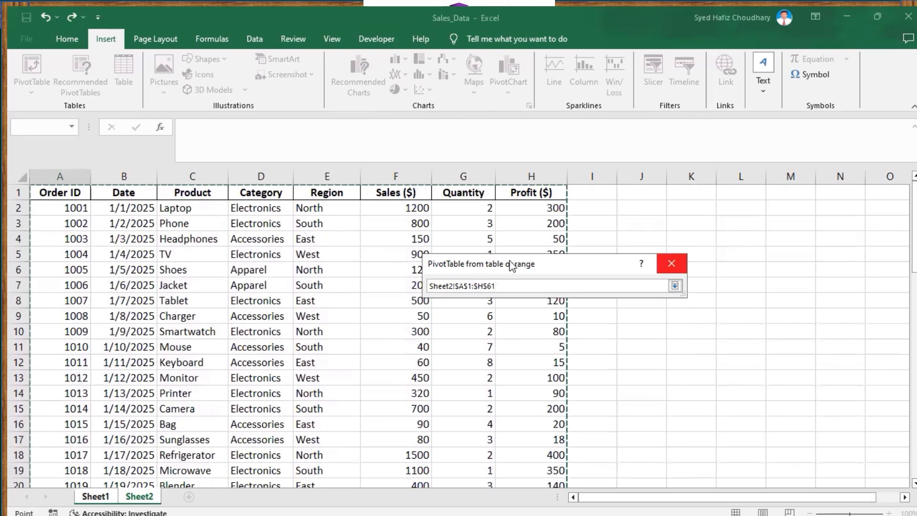
click(674, 285)
click(591, 411)
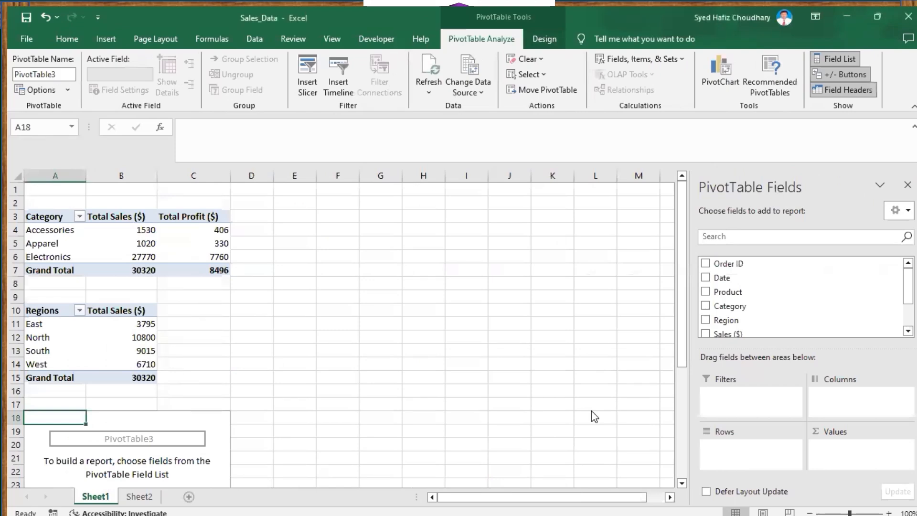
Step: Check the best-selling products instructions in Notepad, return to Excel and add the Product field to the new pivot table's rows
click(839, 10)
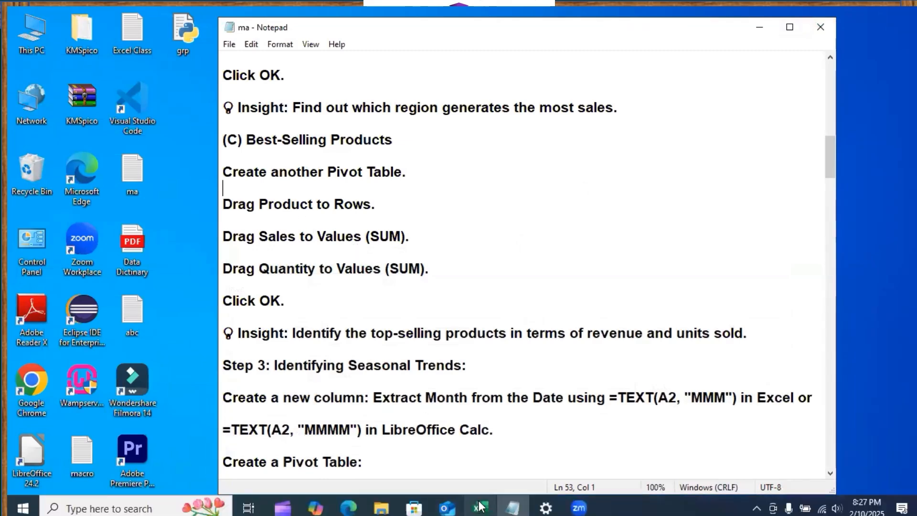
click(480, 506)
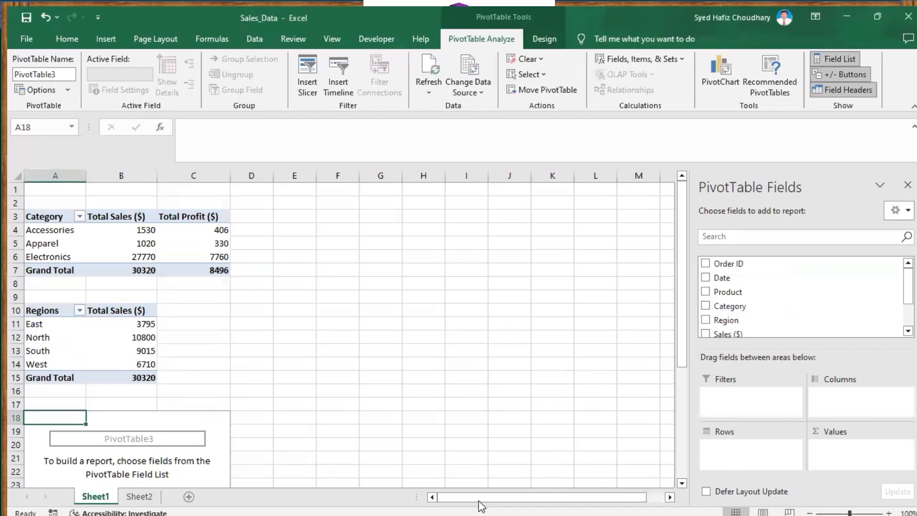
click(729, 292)
drag(729, 292, 726, 448)
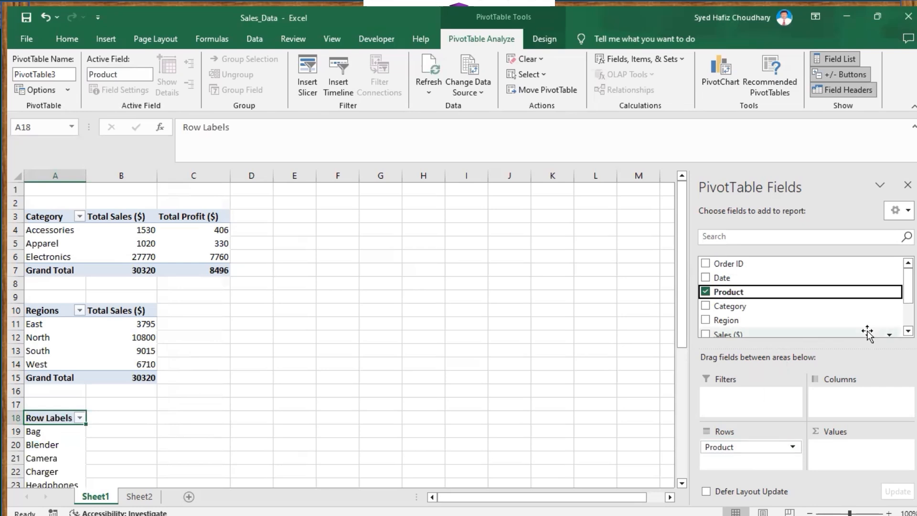
Step: Recheck the Notepad instructions and add Sales ($) and Quantity as summed values to the product pivot table in Excel
click(908, 331)
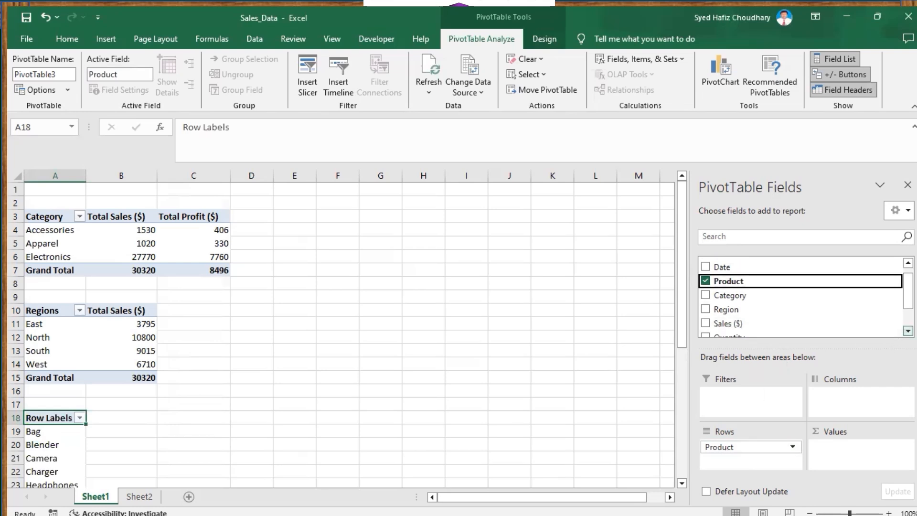
click(907, 331)
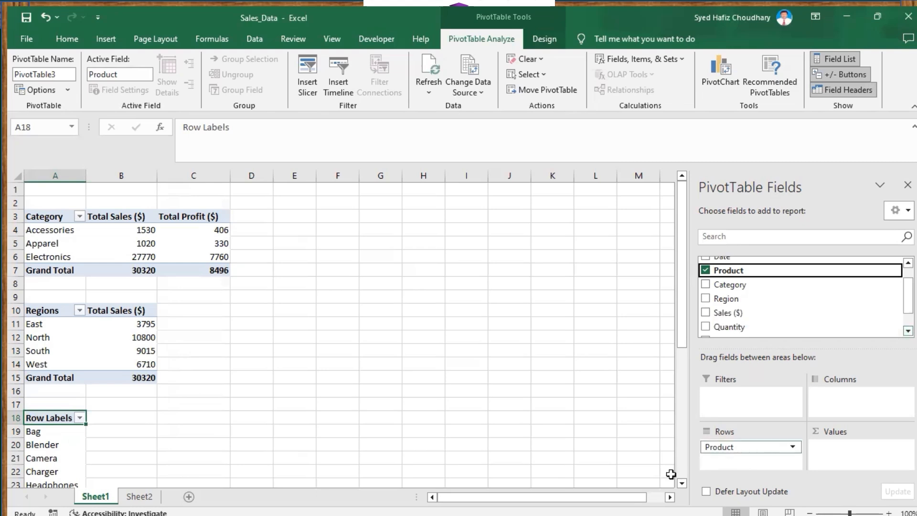
click(849, 15)
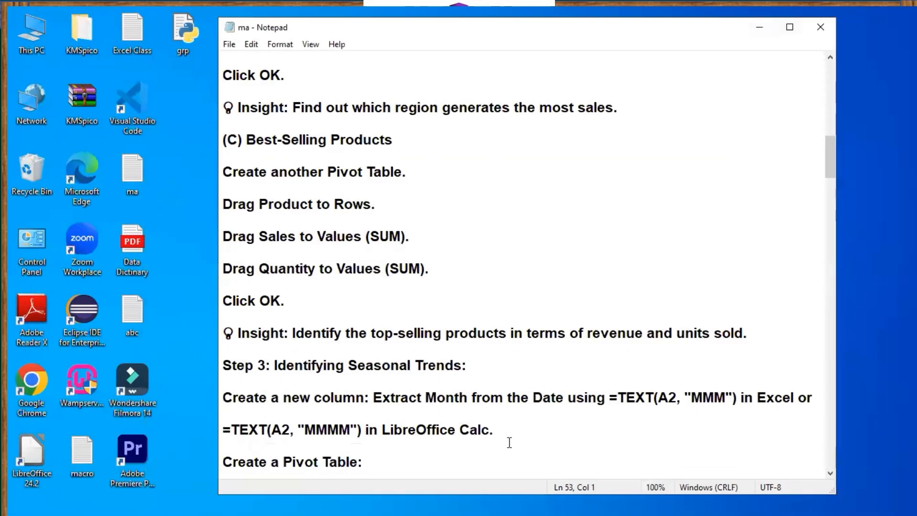
click(480, 505)
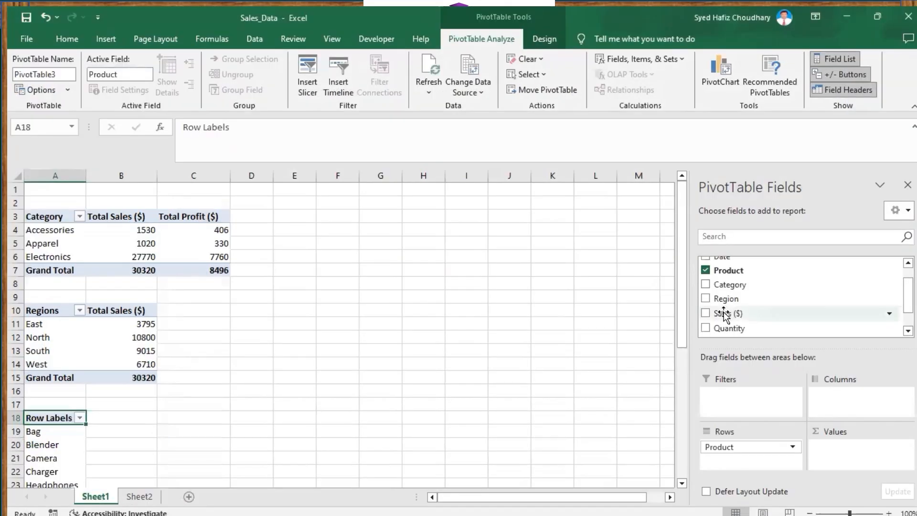
drag(723, 318, 832, 452)
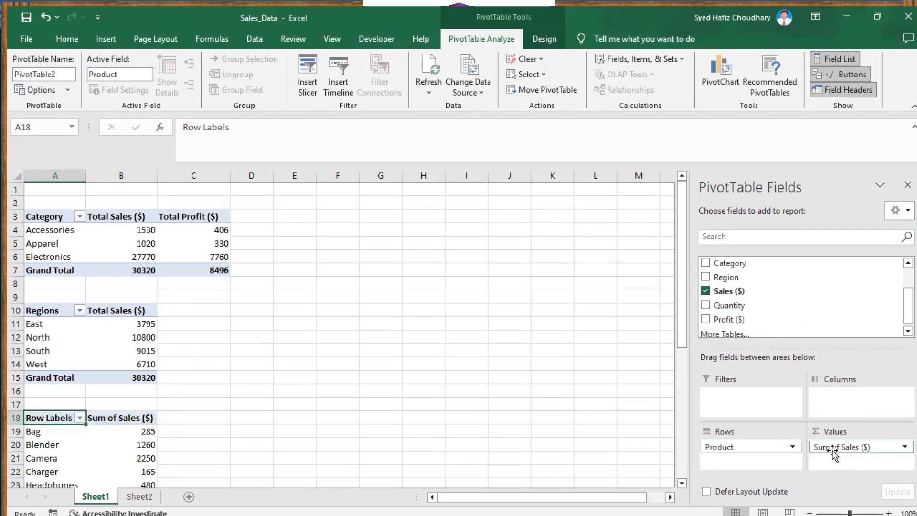
drag(729, 308, 833, 463)
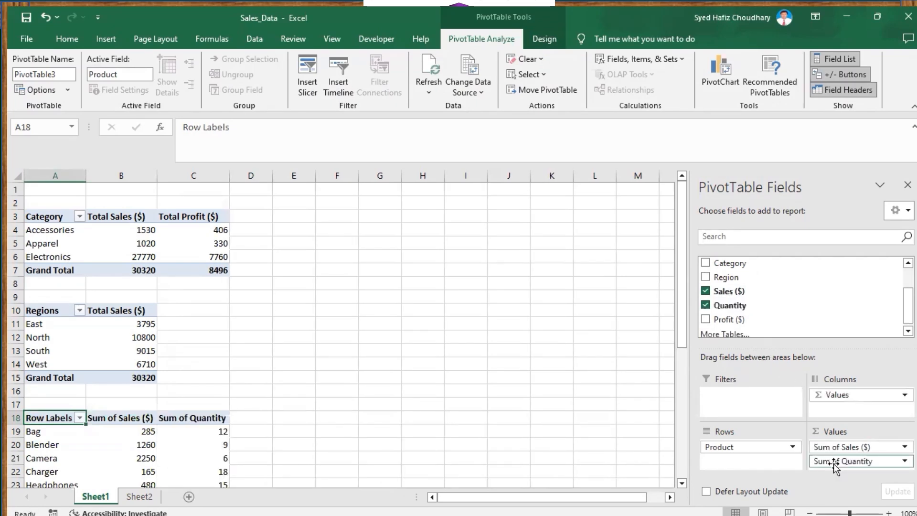
Step: Rename the Row Labels header in cell A18 of the product pivot table as Products
click(200, 421)
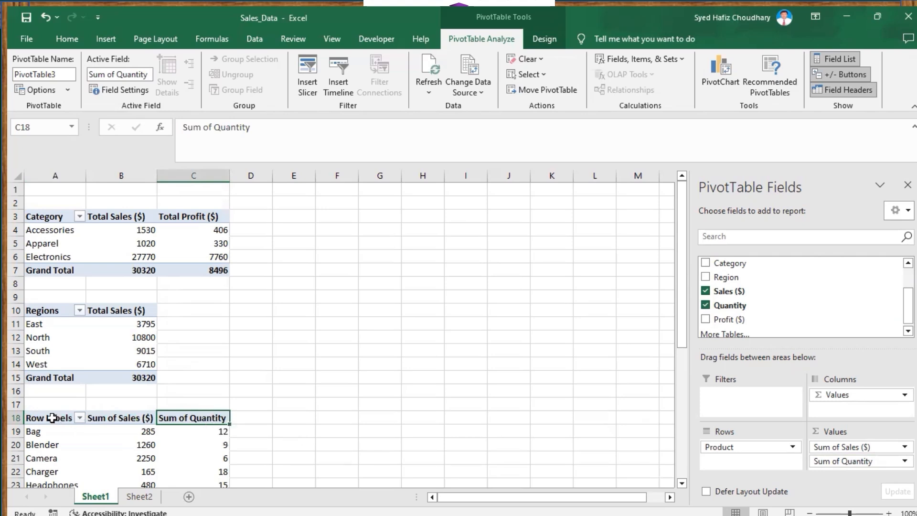
click(52, 418)
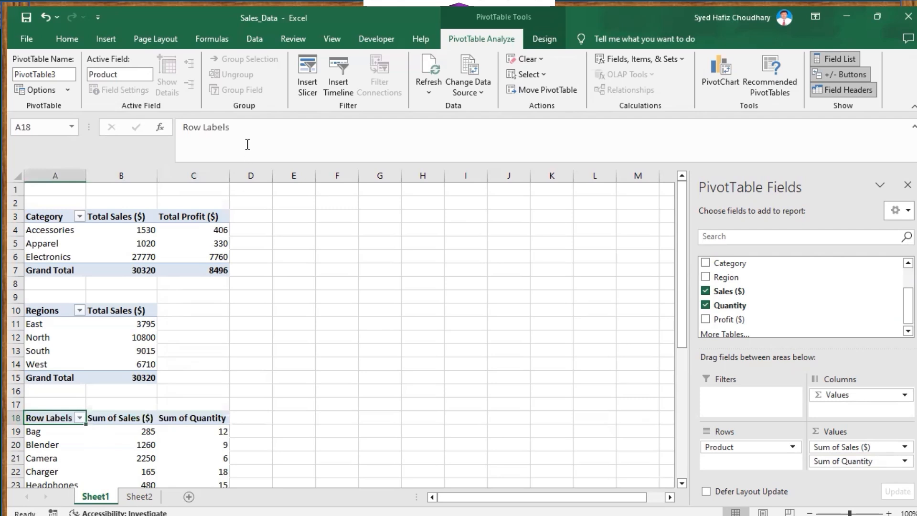
click(226, 127)
key(BackSpace)
key(BackSpace)
key(BackSpace)
key(BackSpace)
key(BackSpace)
key(BackSpace)
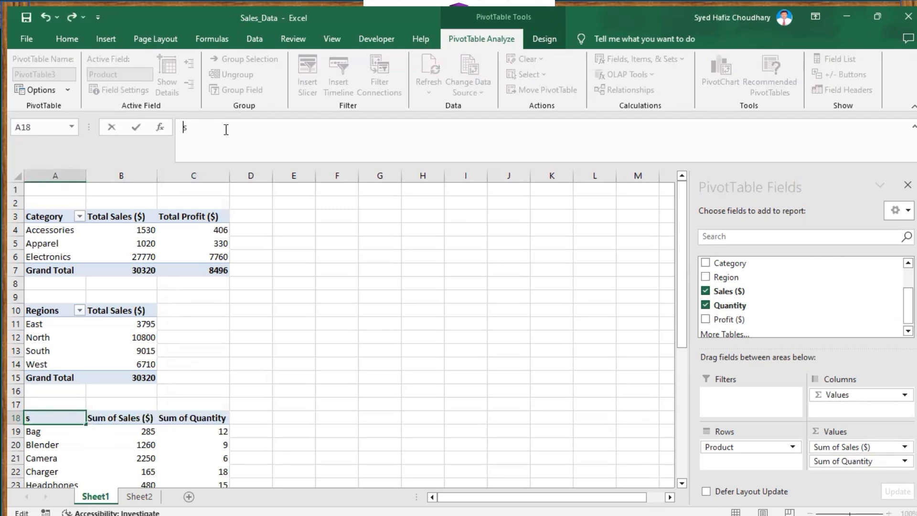
text(Products)
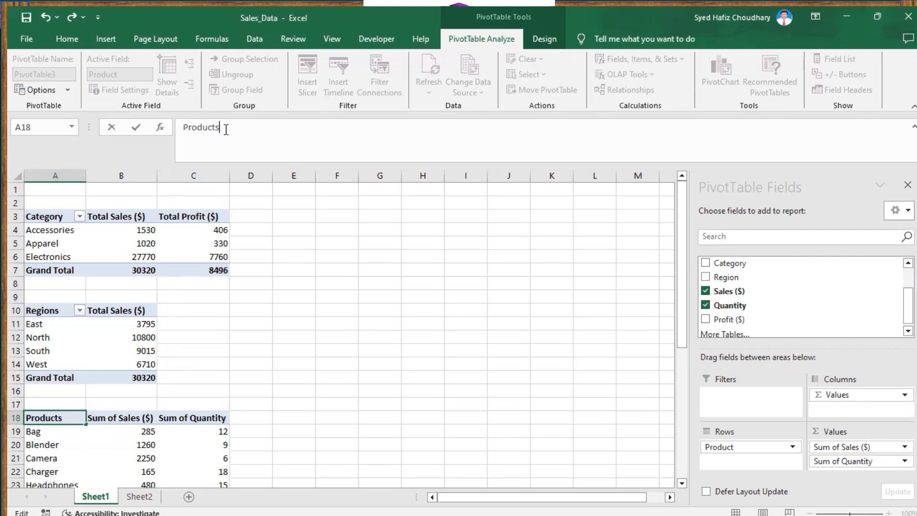
Step: Rename the Sum of Sales ($) header in cell B18 as Total Sales ($)
click(113, 420)
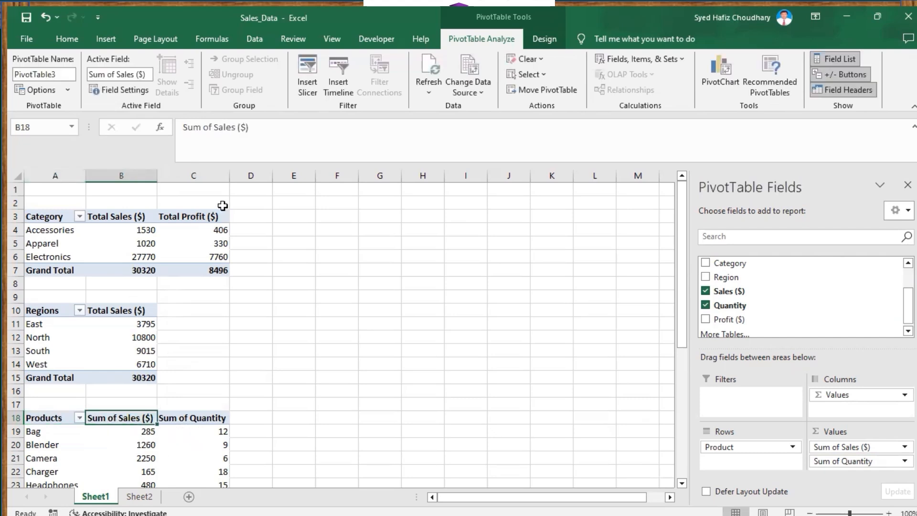
click(200, 127)
key(BackSpace)
key(BackSpace)
key(BackSpace)
key(BackSpace)
key(BackSpace)
key(BackSpace)
key(BackSpace)
text(Total)
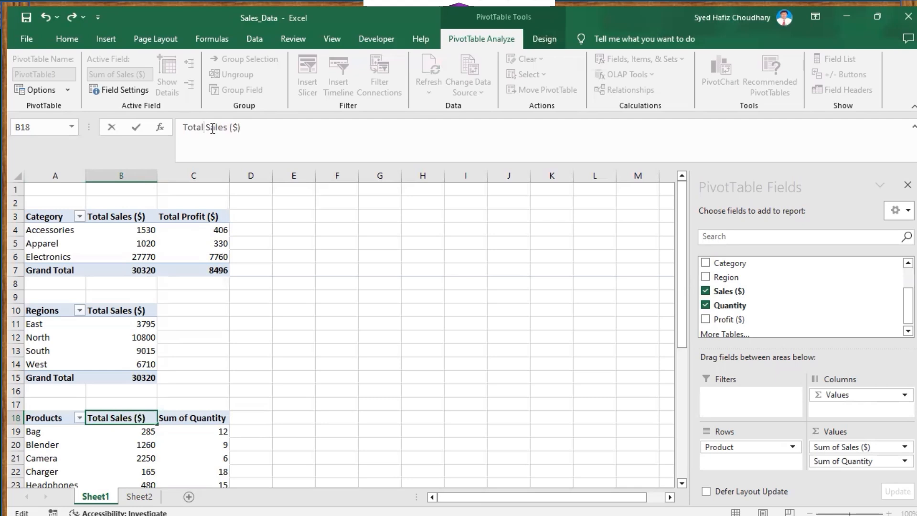
Step: Rename the Sum of Quantity header in cell C18 as Total Quantity sold and widen column C to fit it
click(196, 418)
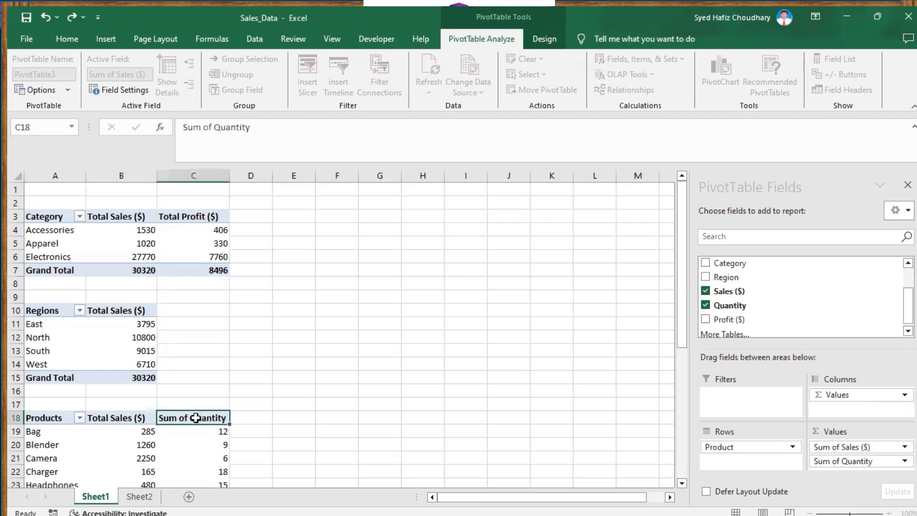
click(215, 129)
key(BackSpace)
key(BackSpace)
key(BackSpace)
key(BackSpace)
key(BackSpace)
key(BackSpace)
key(BackSpace)
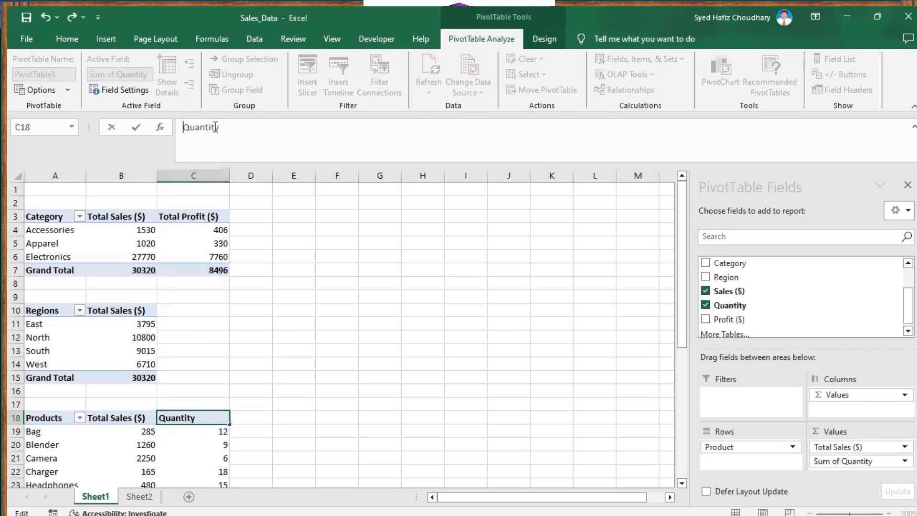
text(Total Quantity)
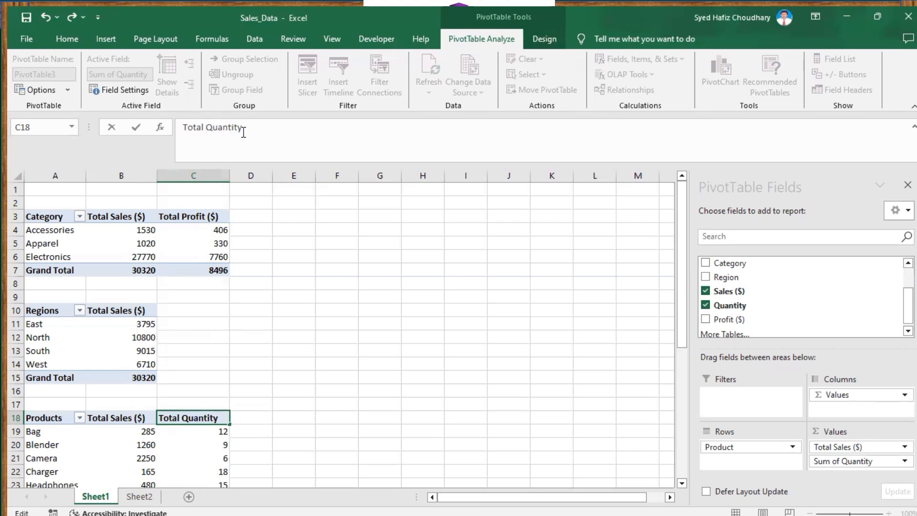
text( sold)
click(292, 293)
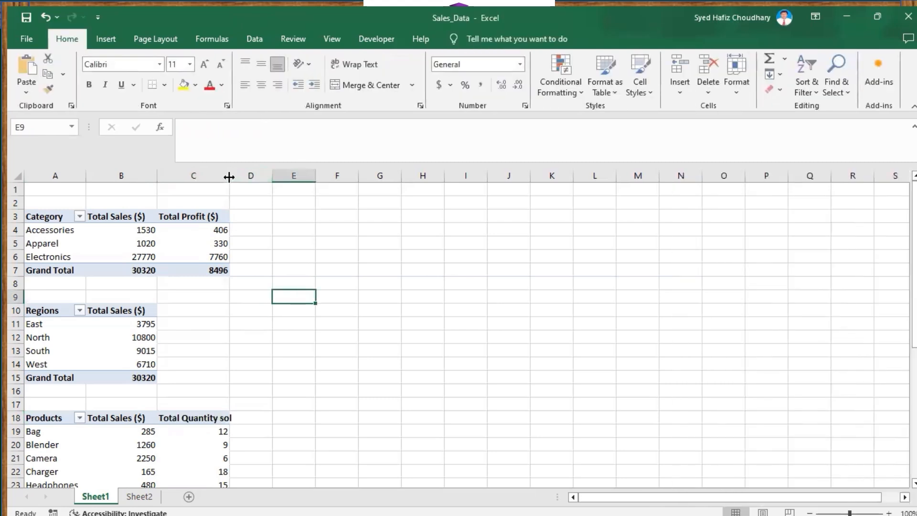
drag(231, 176, 264, 178)
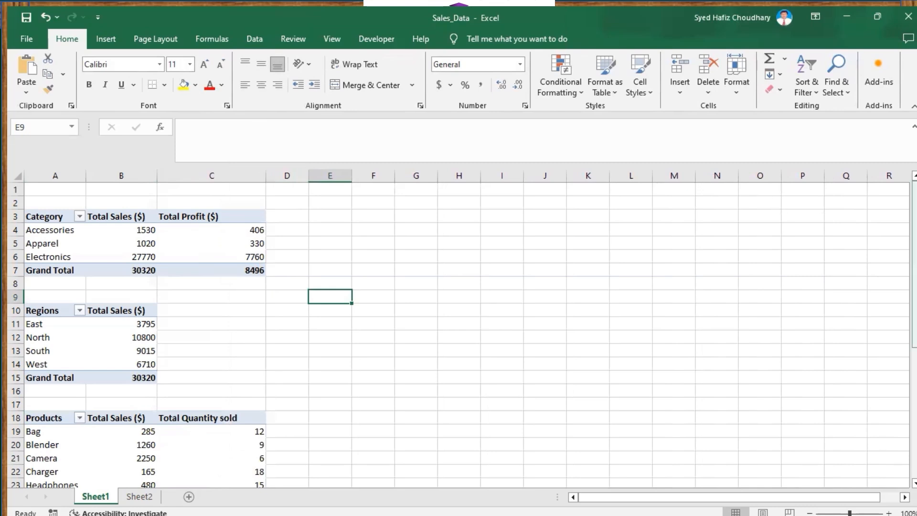
Step: Review the full product pivot table, return to Notepad and highlight the insight about top-selling products by revenue and units sold
drag(913, 264, 913, 396)
click(914, 371)
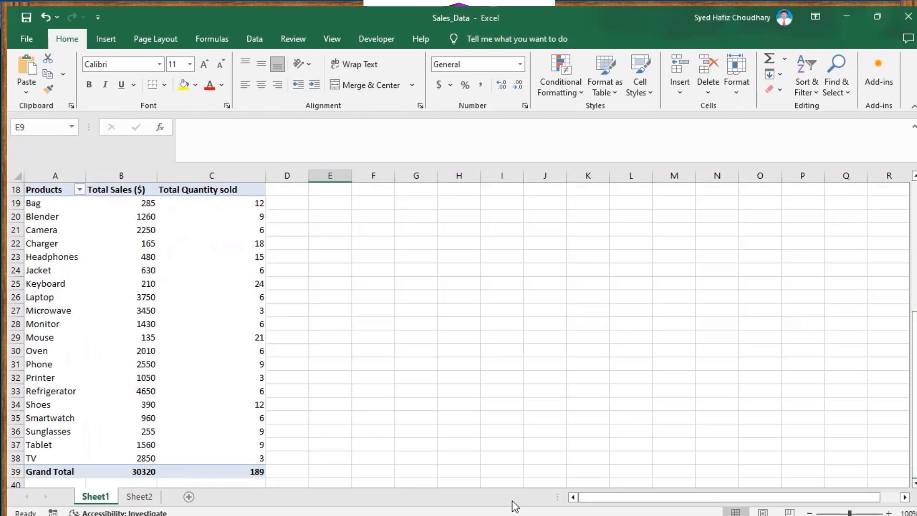
click(847, 16)
click(452, 241)
scroll(451, 241, down, 1)
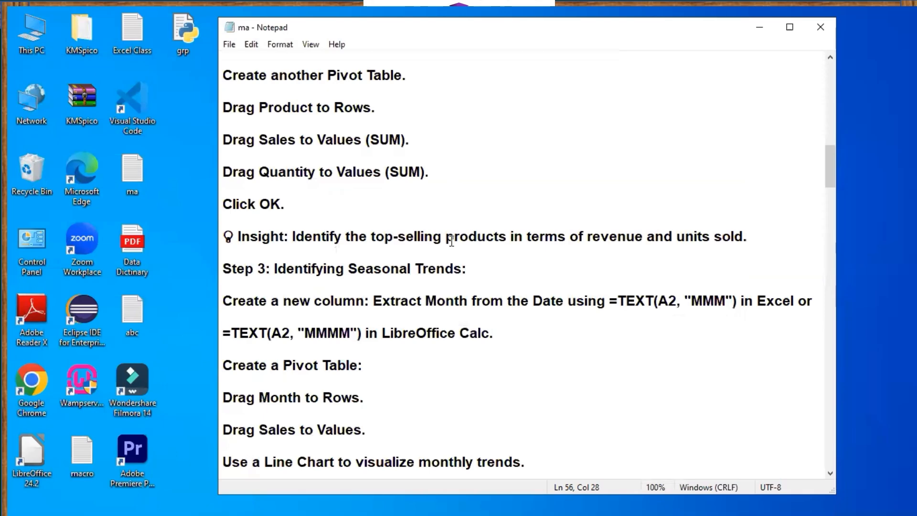
scroll(451, 241, down, 1)
scroll(451, 241, down, 1)
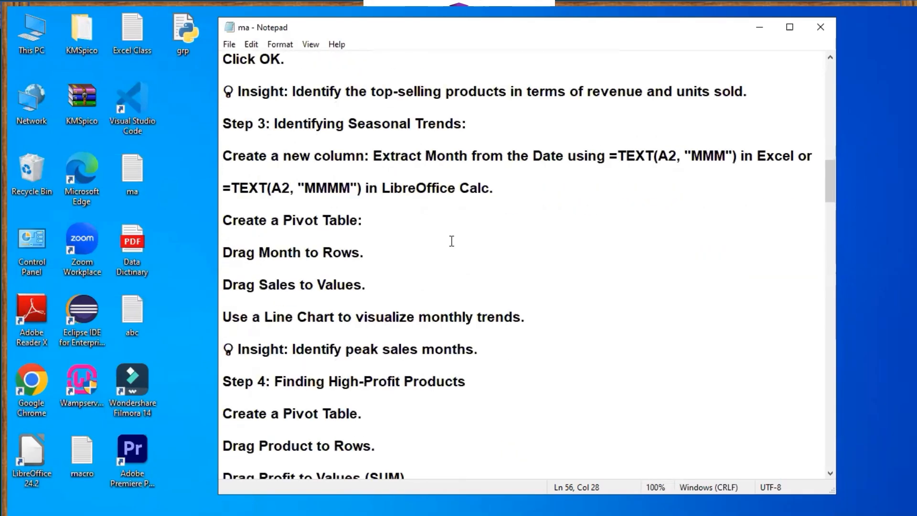
drag(290, 91, 755, 92)
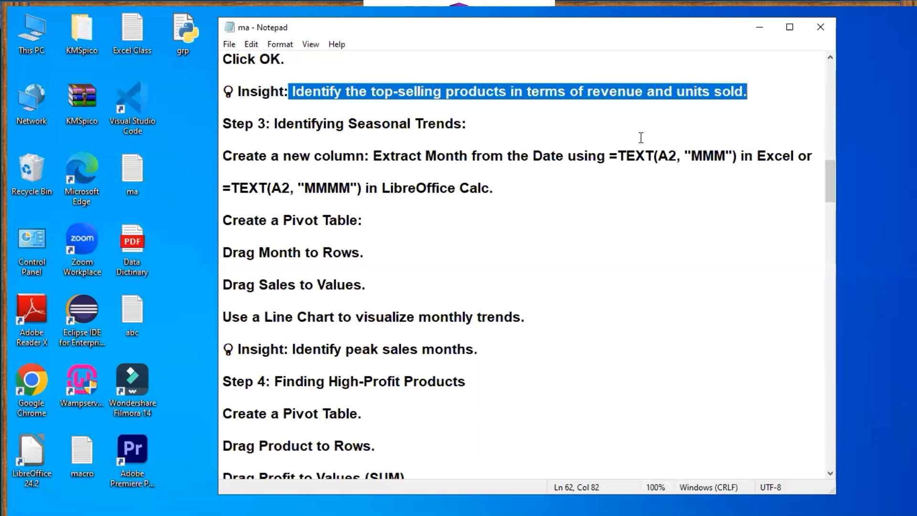
Step: Read Step 3 on identifying seasonal trends, highlighting its title and the month formula =TEXT(A2, "MMM")
click(530, 128)
scroll(530, 128, down, 1)
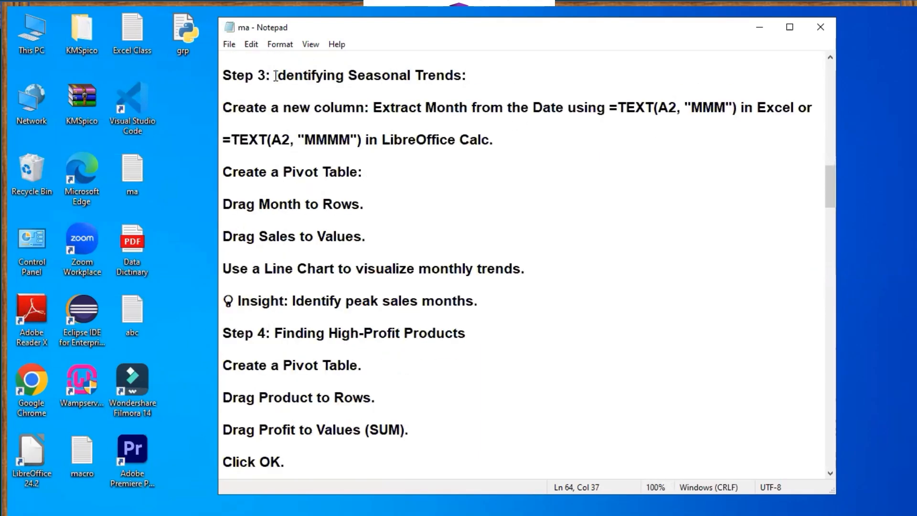
drag(276, 76, 477, 76)
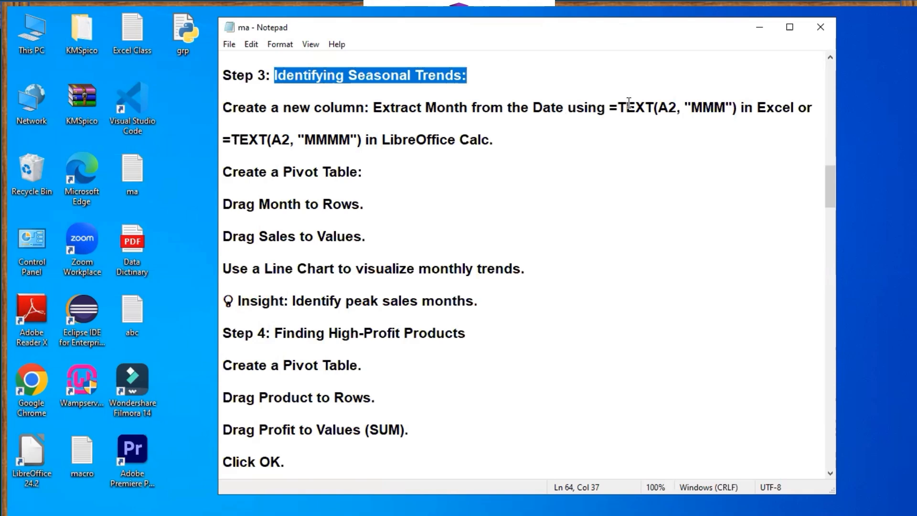
click(611, 107)
drag(610, 107, 737, 109)
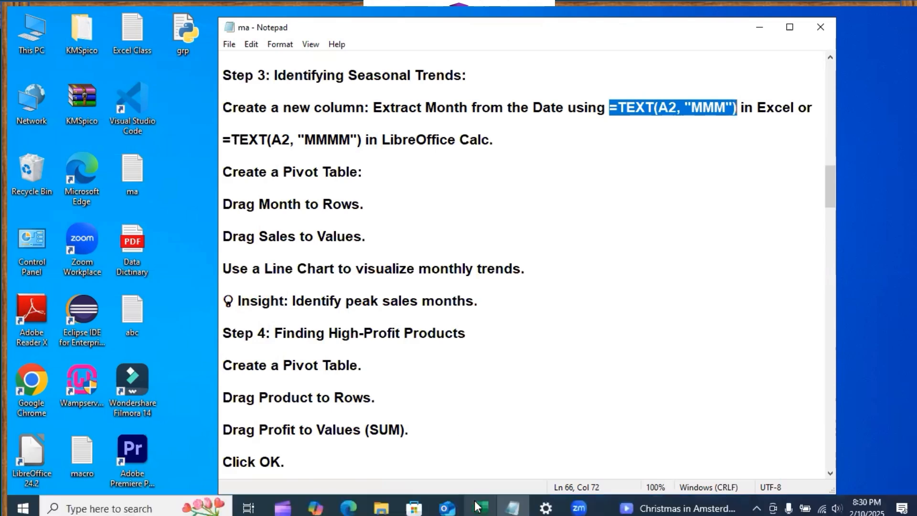
Step: Switch to Excel and start a PivotTable from a table or range at cell A42 of Sheet1, below the product table
click(479, 505)
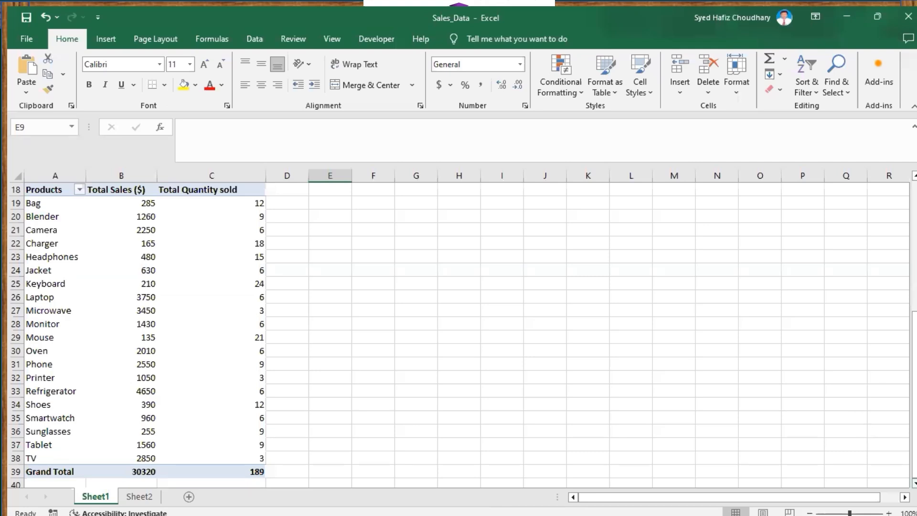
scroll(839, 427, down, 3)
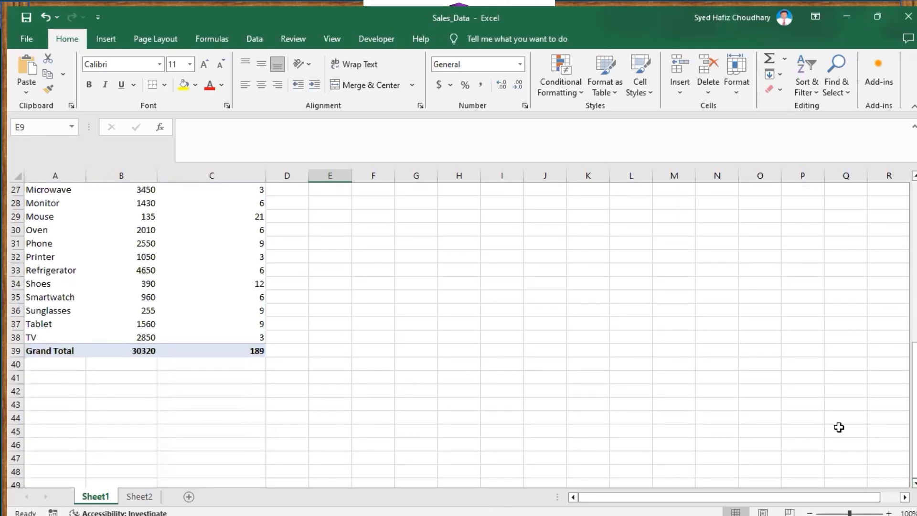
click(41, 392)
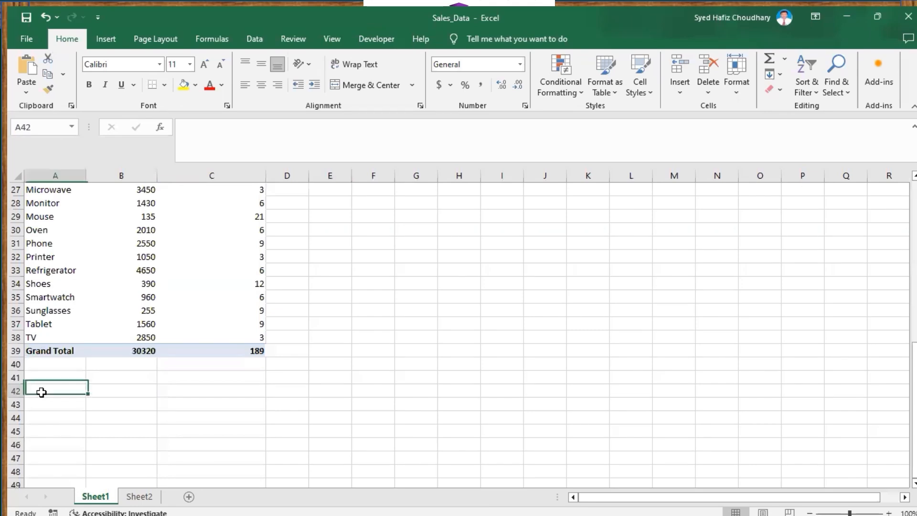
click(105, 38)
click(30, 90)
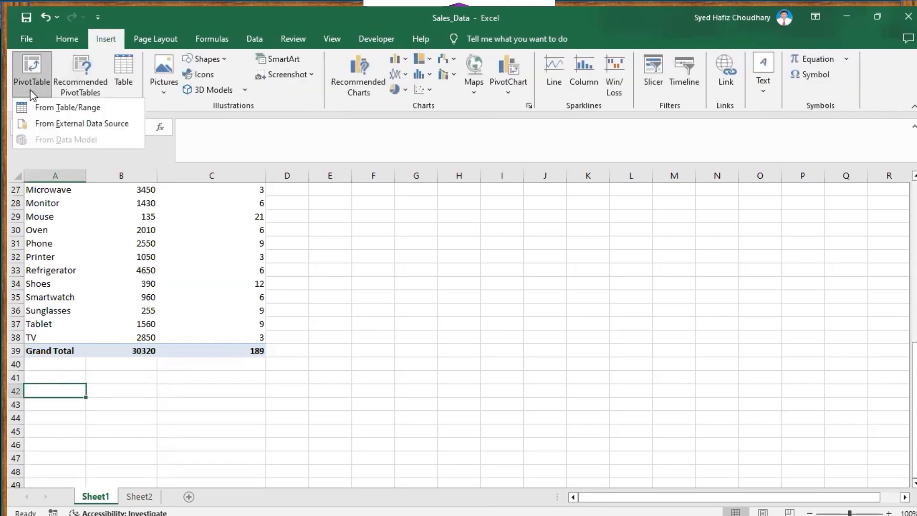
click(43, 107)
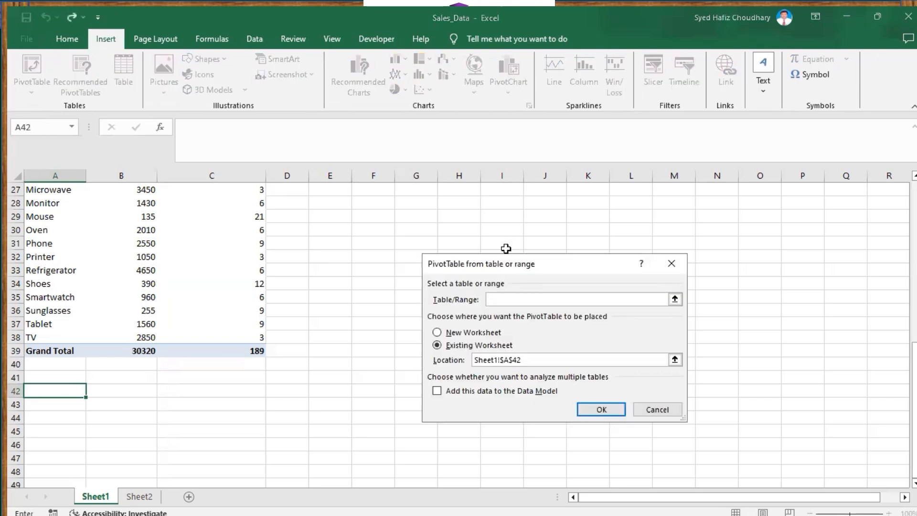
Step: Set the PivotTable source to Sheet2!$A$1:$H$61 and create it in the existing worksheet at Sheet1!$A$42
click(675, 300)
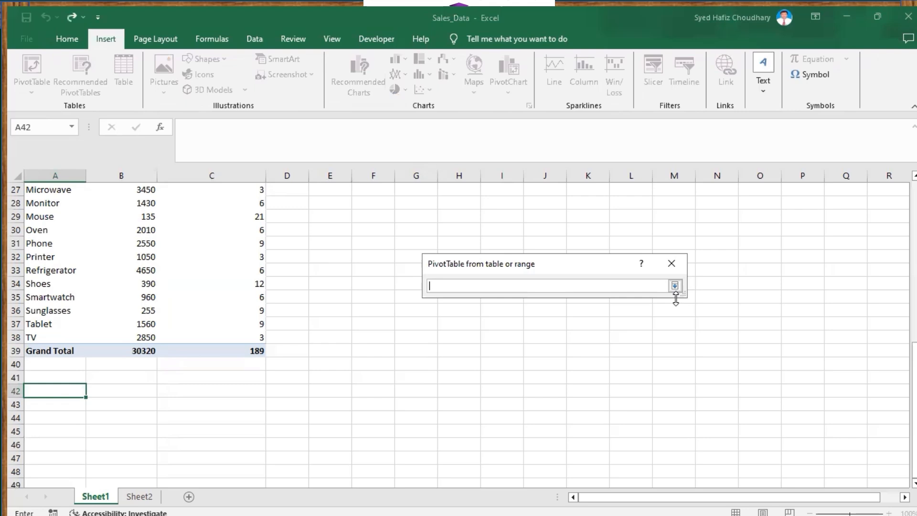
click(139, 497)
click(57, 192)
click(913, 220)
drag(914, 220, 914, 419)
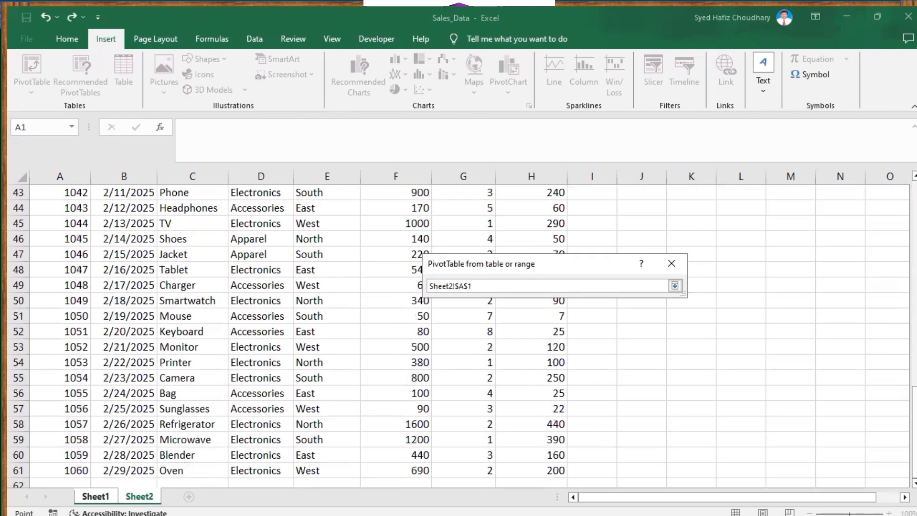
shift+click(555, 472)
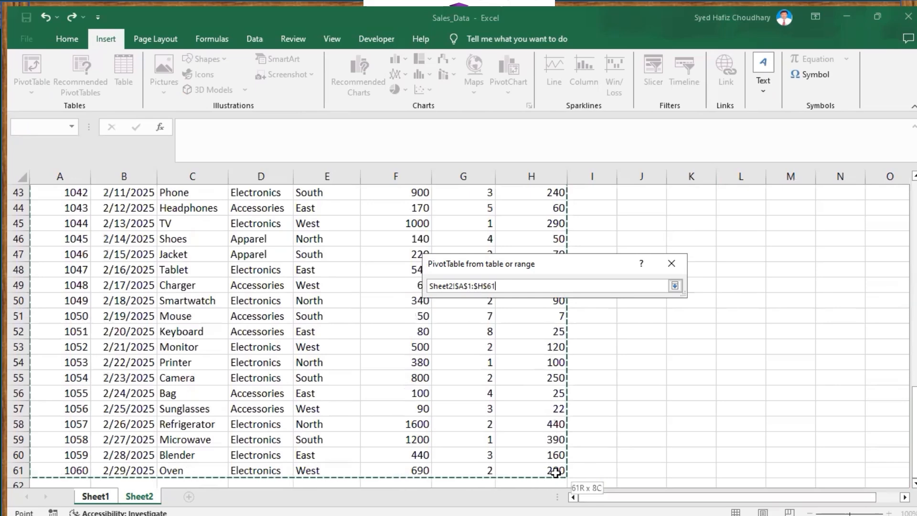
click(675, 285)
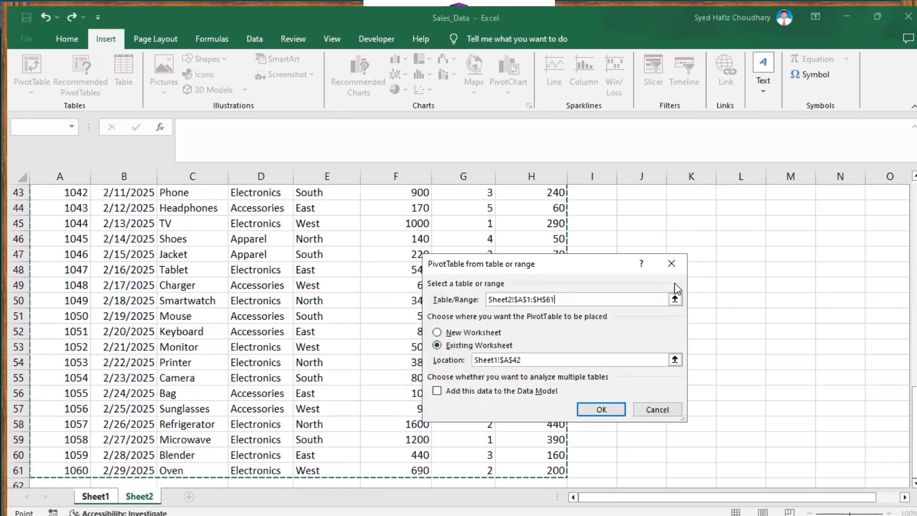
click(600, 409)
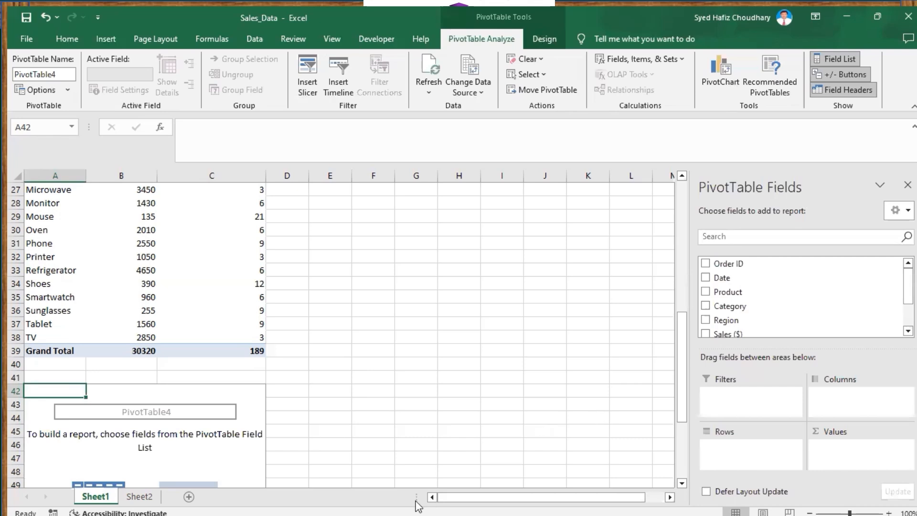
Step: Return to Notepad and read Step 4 on finding high-profit products, highlighting the Product to Rows and Profit to Values instructions
click(847, 14)
click(443, 211)
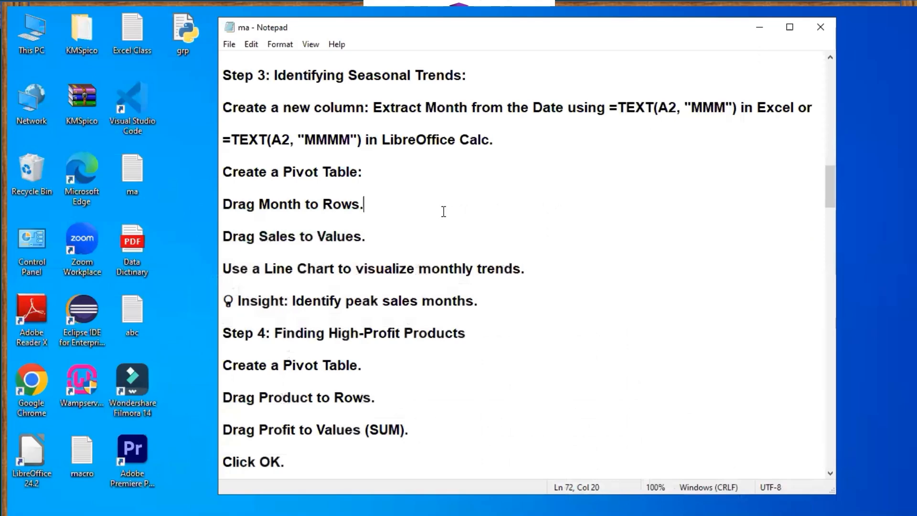
scroll(444, 211, down, 3)
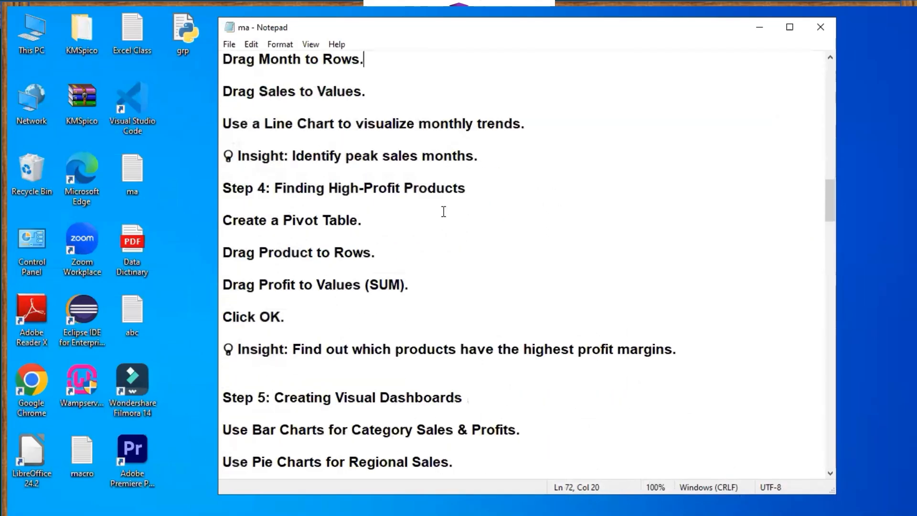
drag(228, 253, 270, 195)
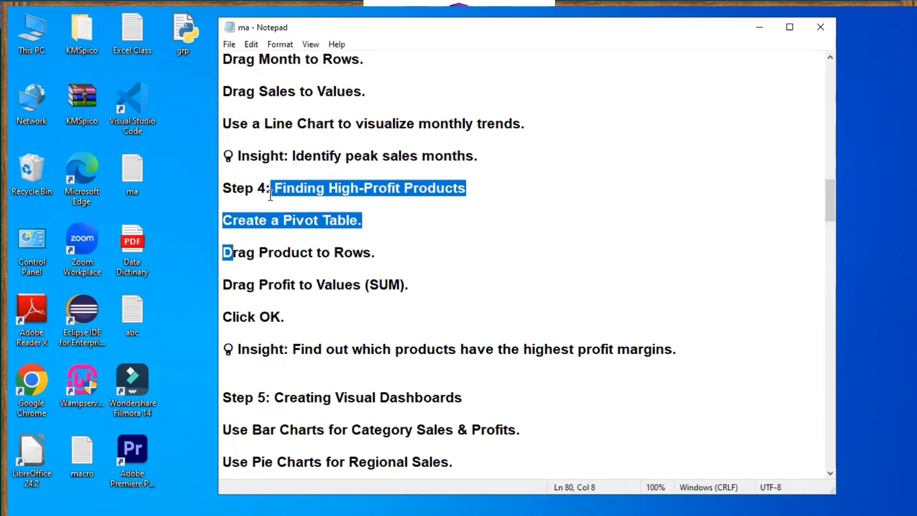
click(224, 254)
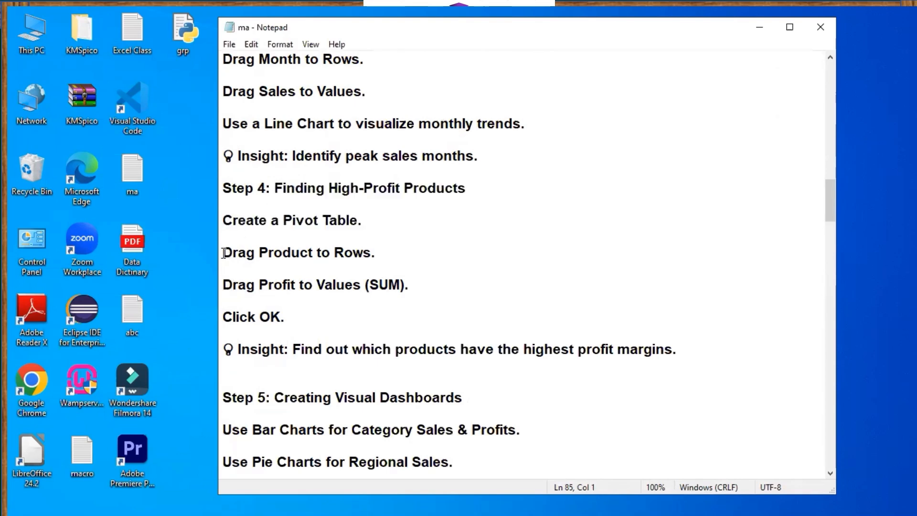
drag(223, 253, 422, 286)
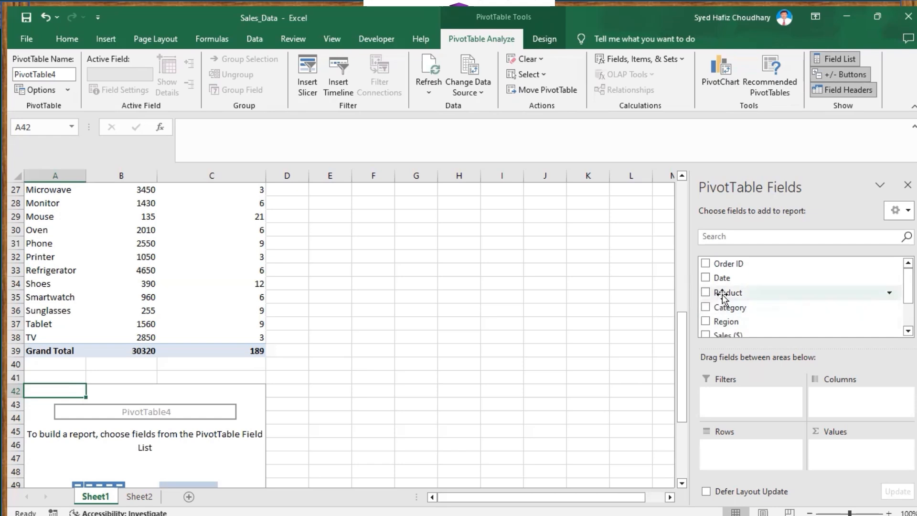
Step: Add Product to the rows and the sum of Profit ($) to the values of the new pivot table
drag(723, 297, 730, 457)
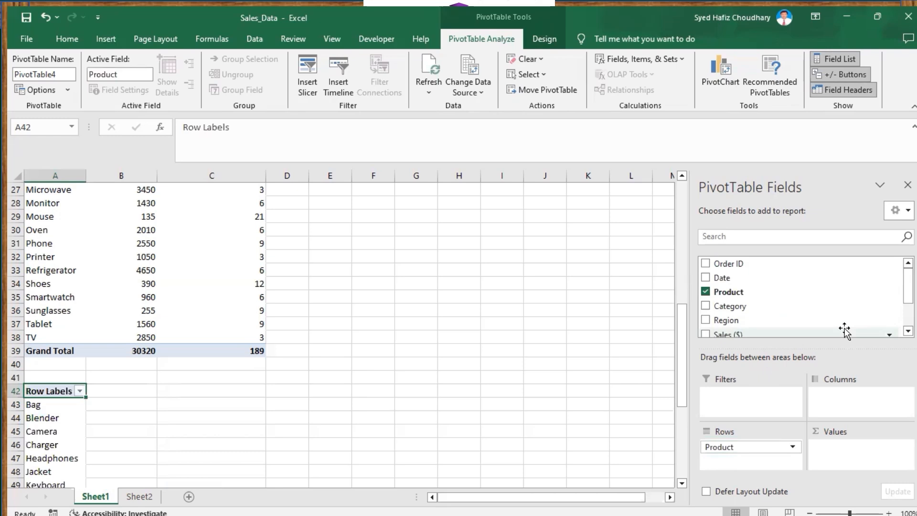
scroll(764, 306, down, 1)
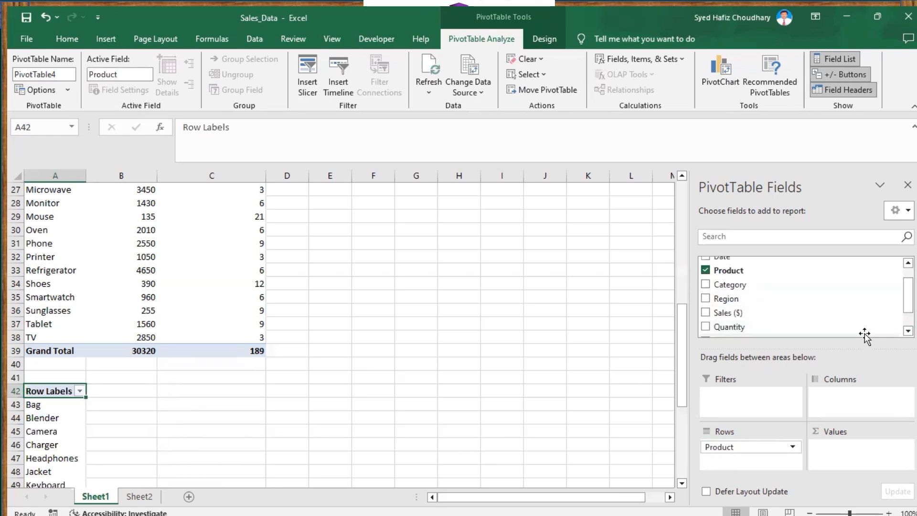
scroll(764, 296, down, 1)
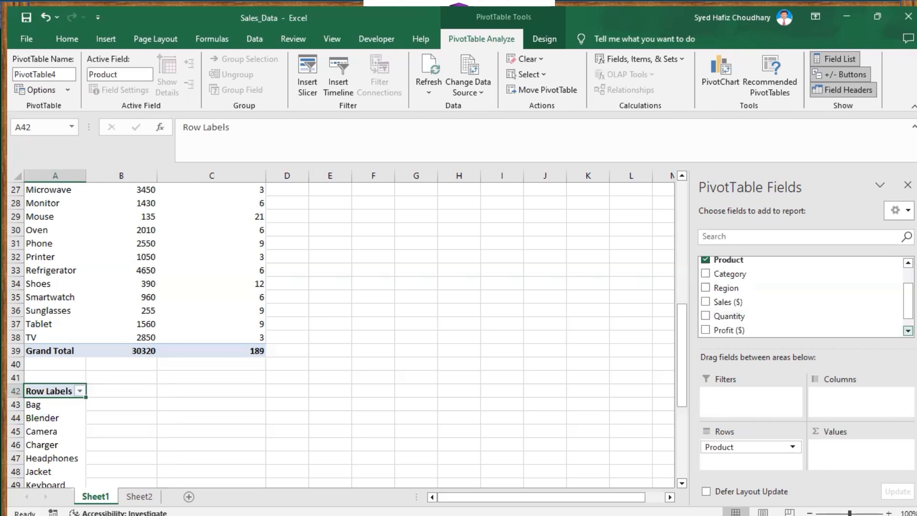
drag(726, 329, 832, 449)
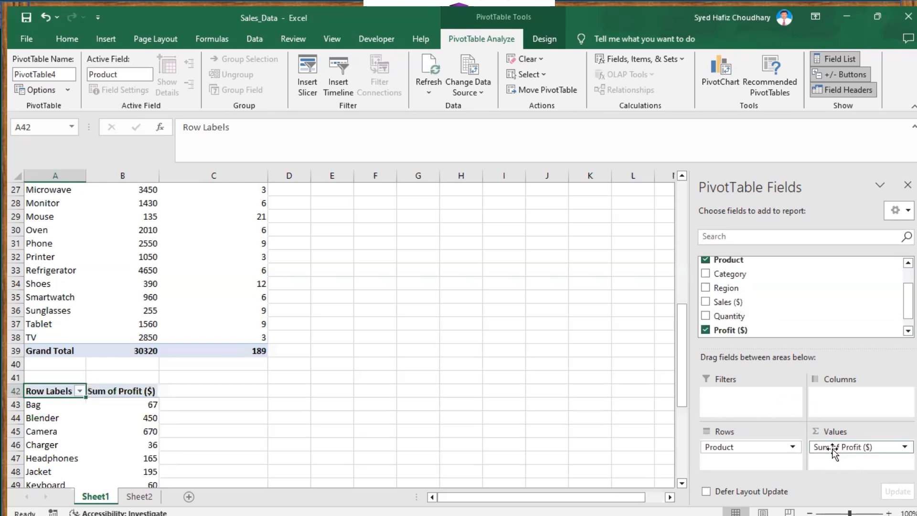
click(451, 309)
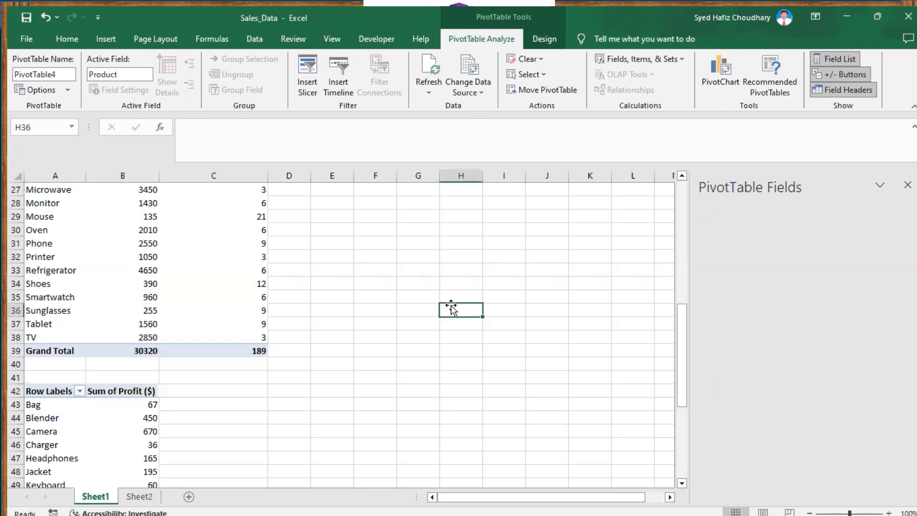
Step: Rename the Row Labels header in cell A42 as Products
click(59, 391)
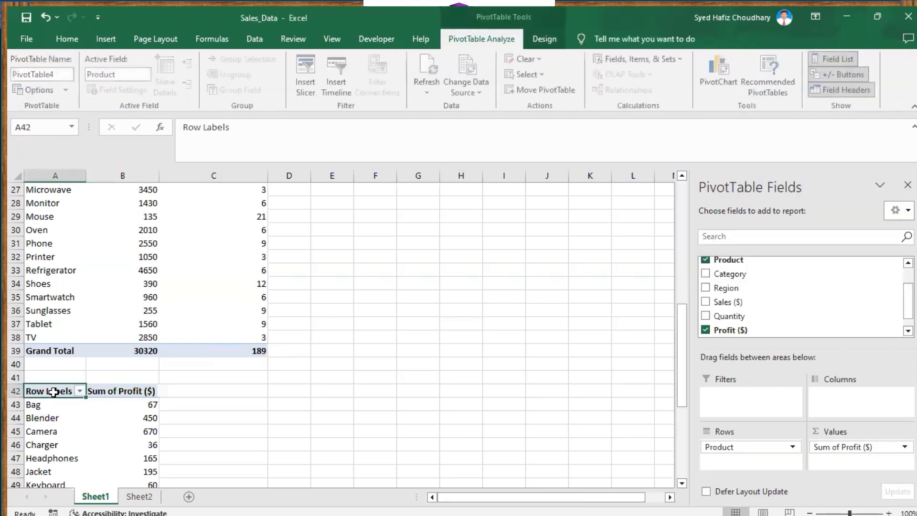
click(226, 127)
key(BackSpace)
key(BackSpace)
key(BackSpace)
key(BackSpace)
key(BackSpace)
key(BackSpace)
key(BackSpace)
key(BackSpace)
key(BackSpace)
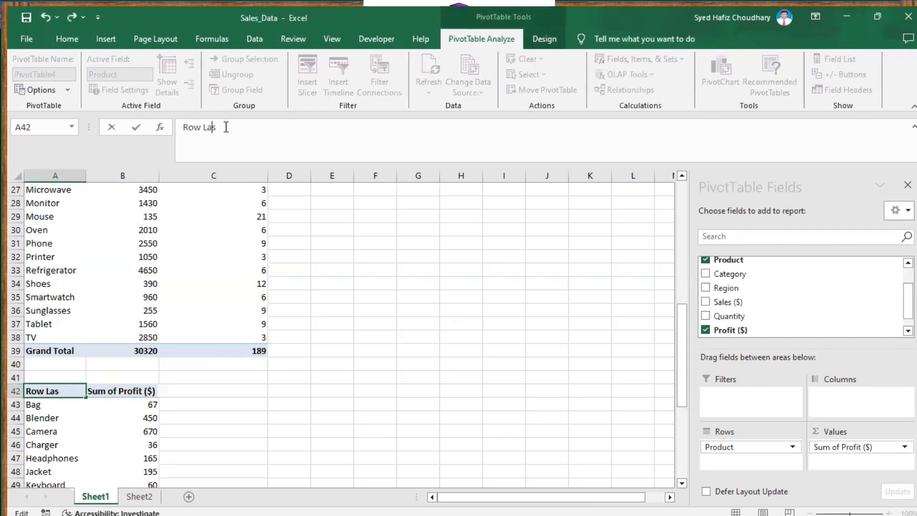
text(Products)
key(Delete)
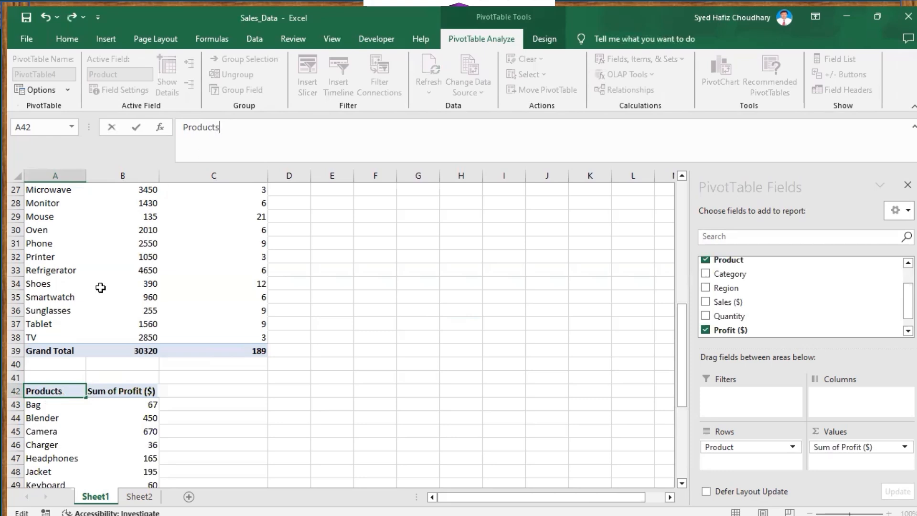
Step: Rename the Sum of Profit ($) header in cell B42 as Product Profit ($)
click(116, 388)
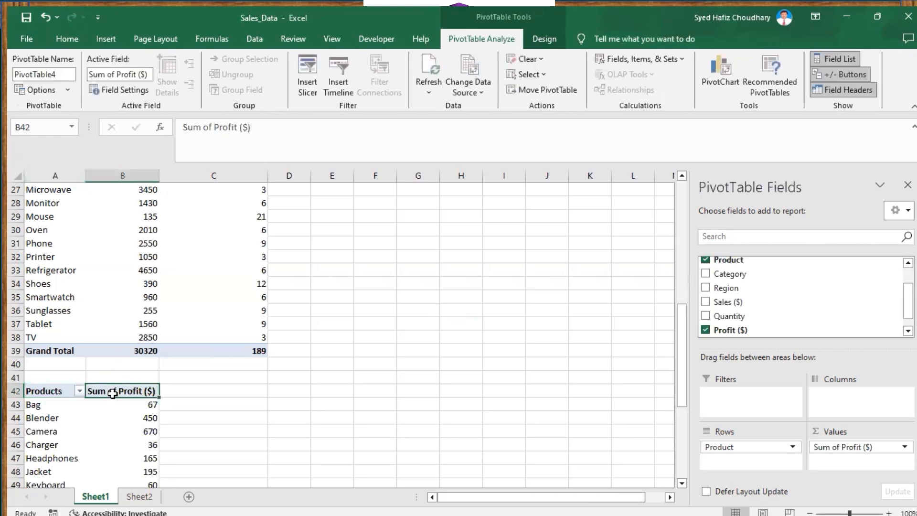
click(212, 127)
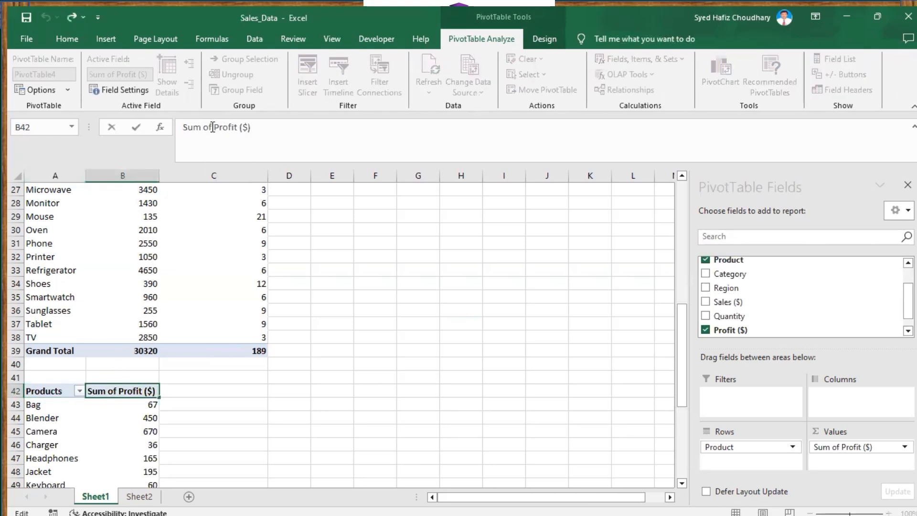
key(BackSpace)
key(BackSpace)
key(BackSpace)
key(BackSpace)
key(BackSpace)
key(BackSpace)
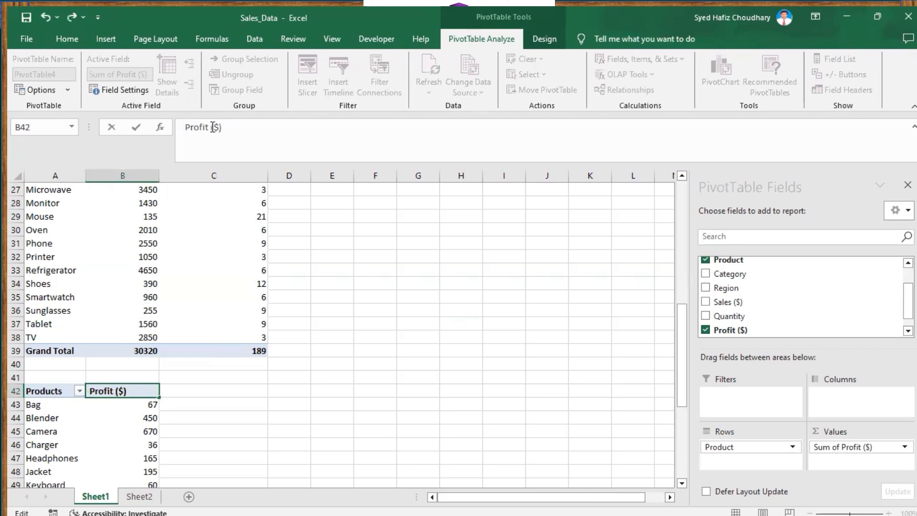
text(Produc)
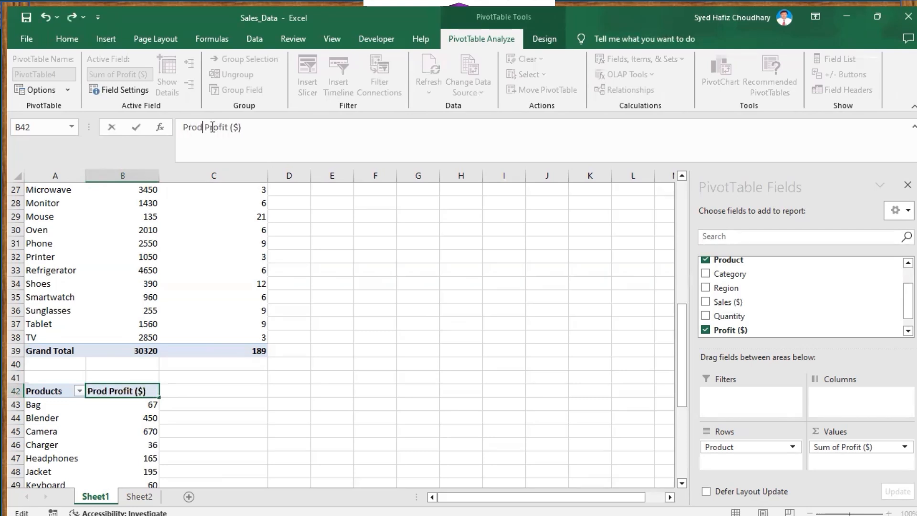
text(t)
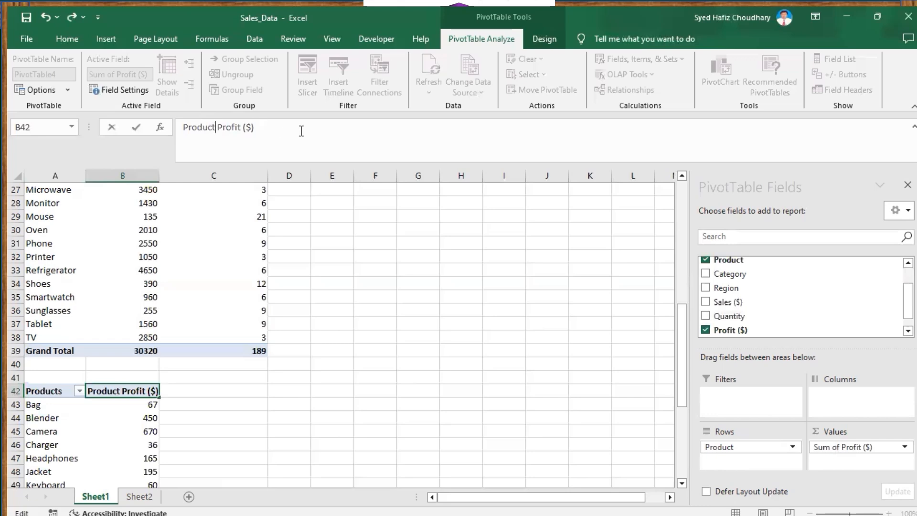
click(245, 301)
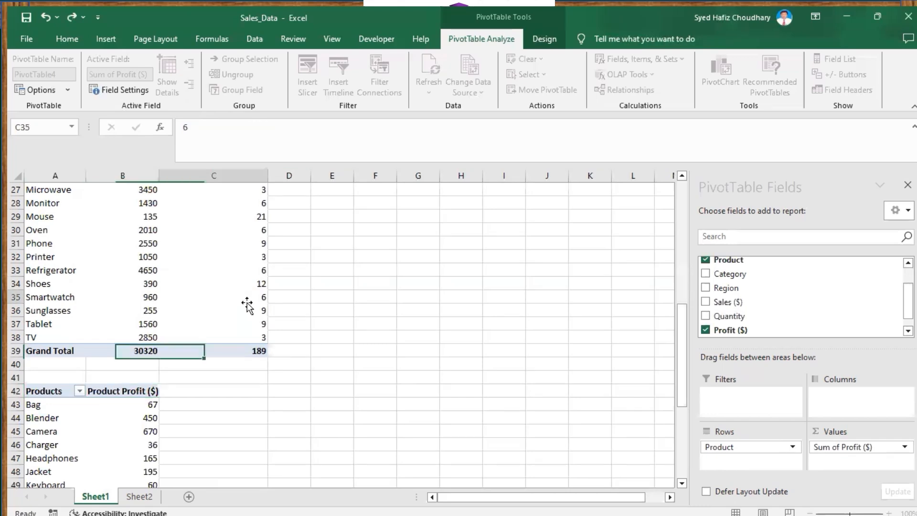
Step: Review the product profit and product sales pivot tables, and go back to the Step 3 seasonal trends instructions in Notepad
scroll(464, 255, down, 5)
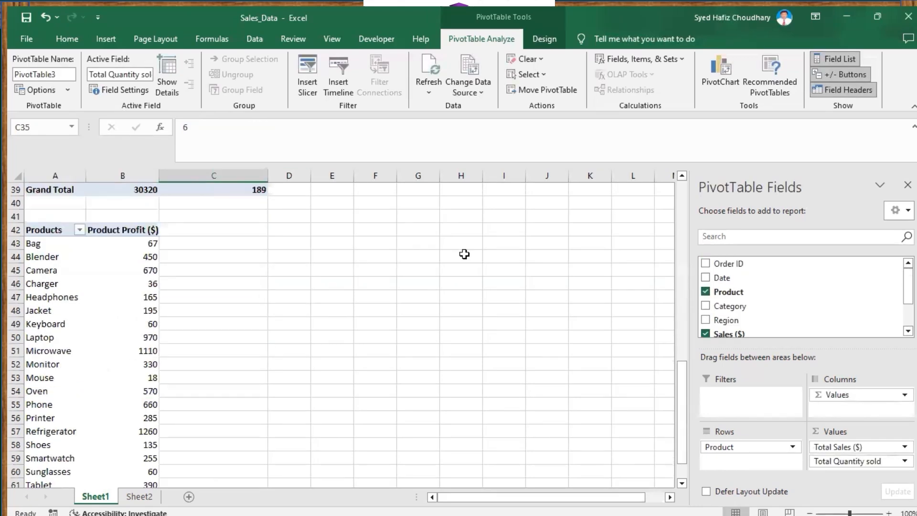
scroll(464, 254, up, 8)
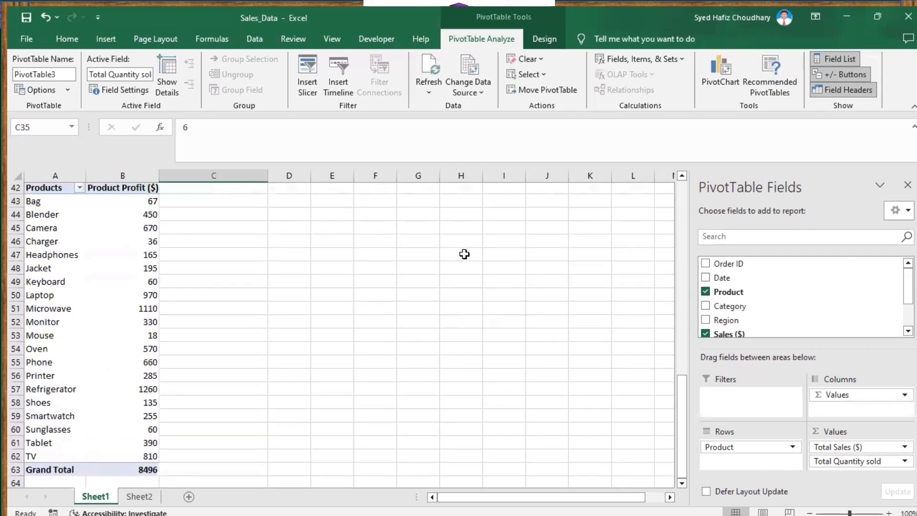
scroll(464, 254, up, 3)
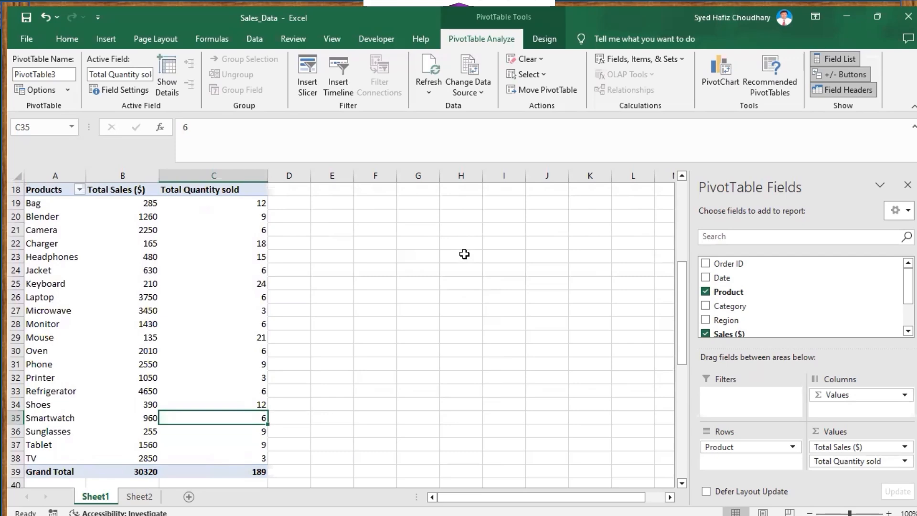
scroll(464, 254, down, 9)
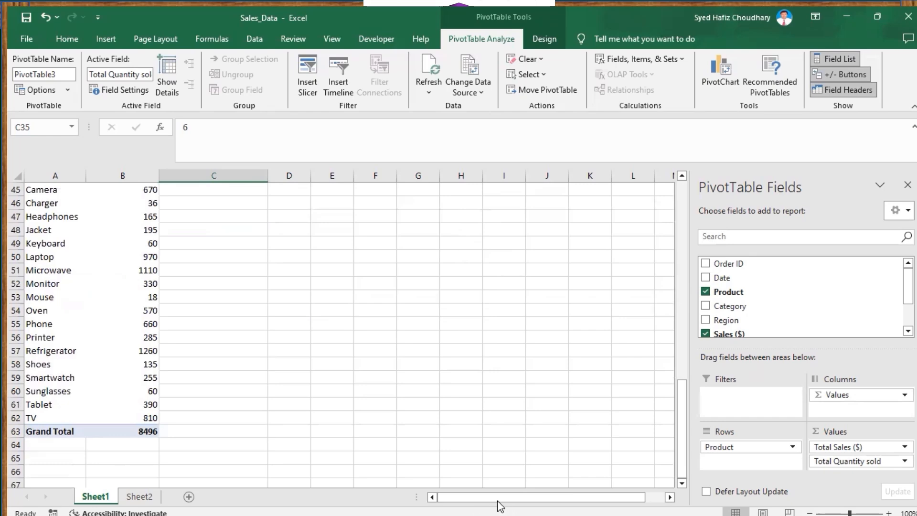
click(844, 7)
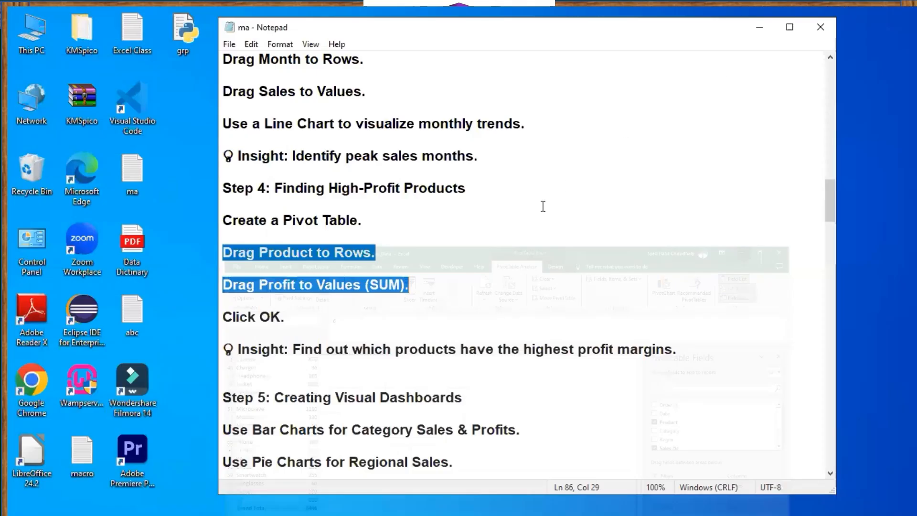
click(450, 222)
scroll(449, 222, up, 2)
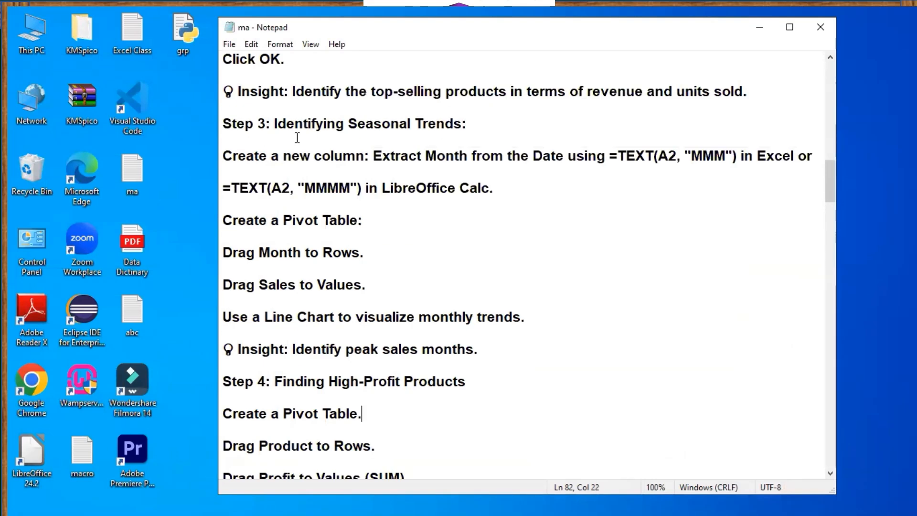
Step: Copy the Excel month formula =TEXT(A2, "MMM") from the Step 3 seasonal trends instructions
click(276, 124)
key(shift+Home)
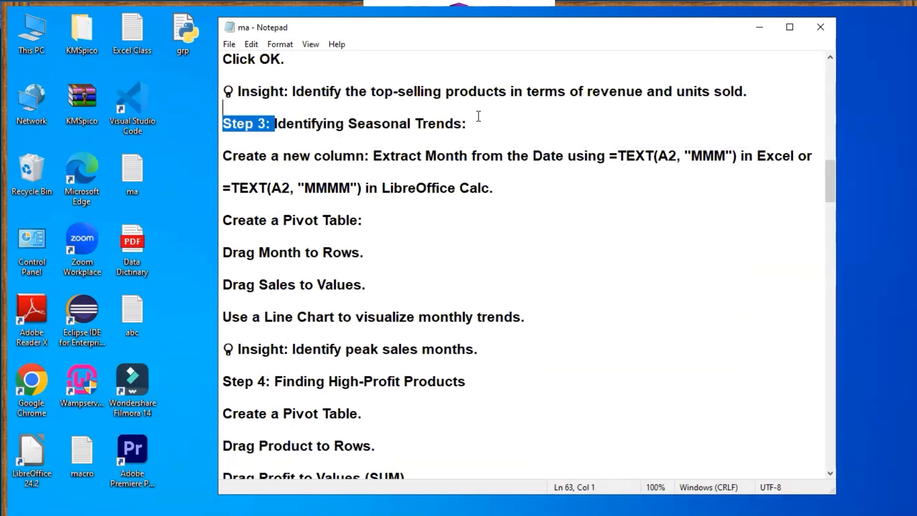
shift+click(477, 121)
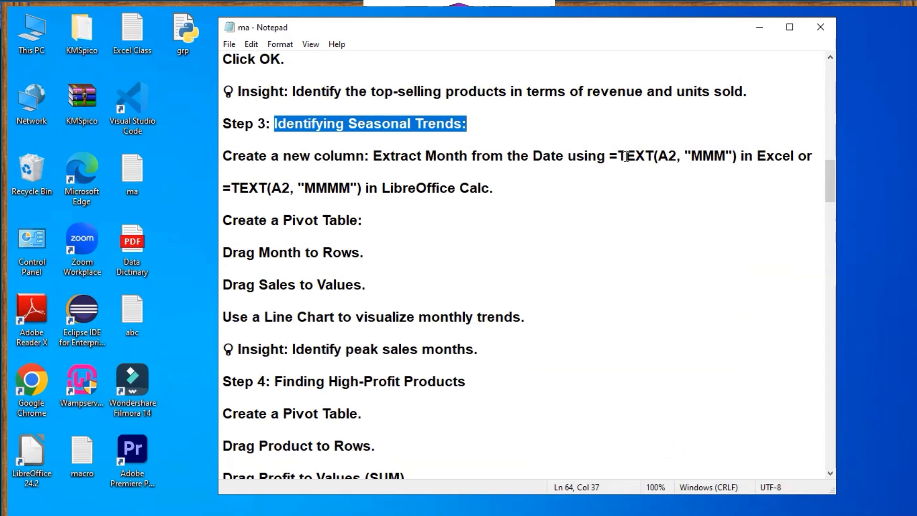
drag(610, 155, 738, 158)
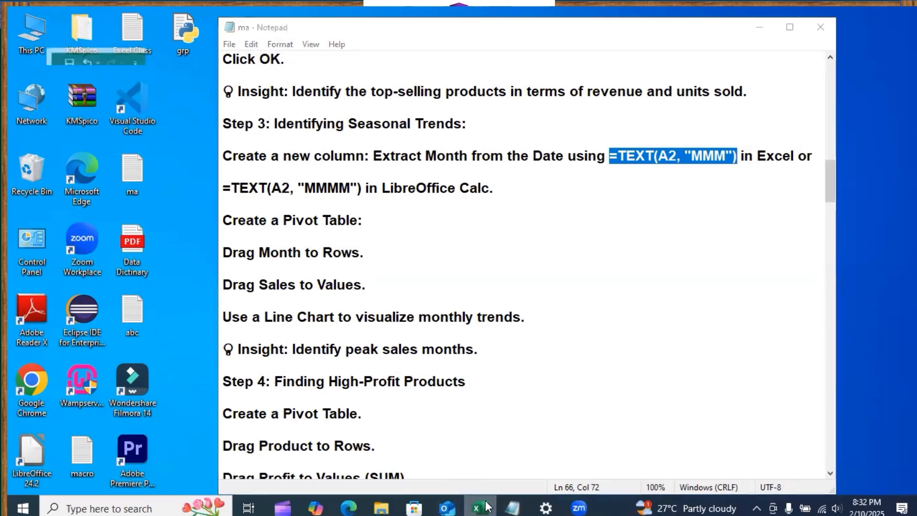
Step: Switch to the Excel workbook and add a Month column header in cell I1 of Sheet2
click(477, 508)
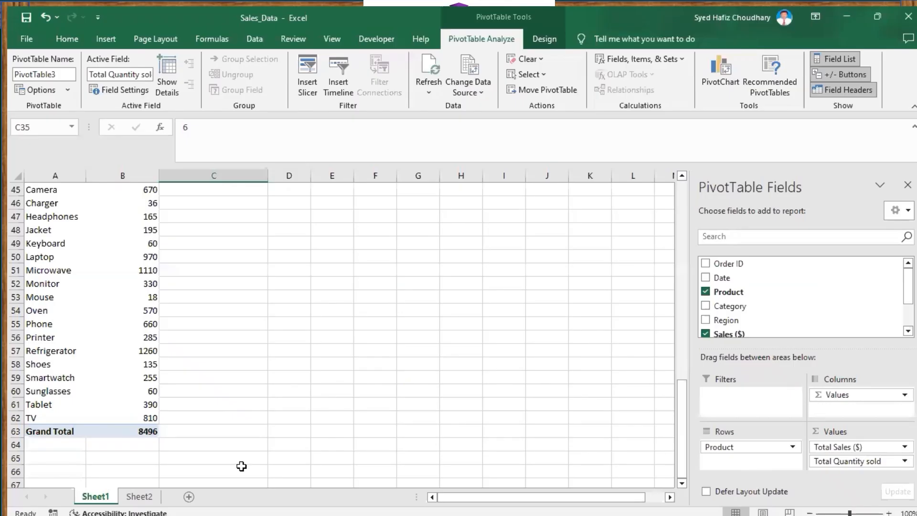
click(142, 496)
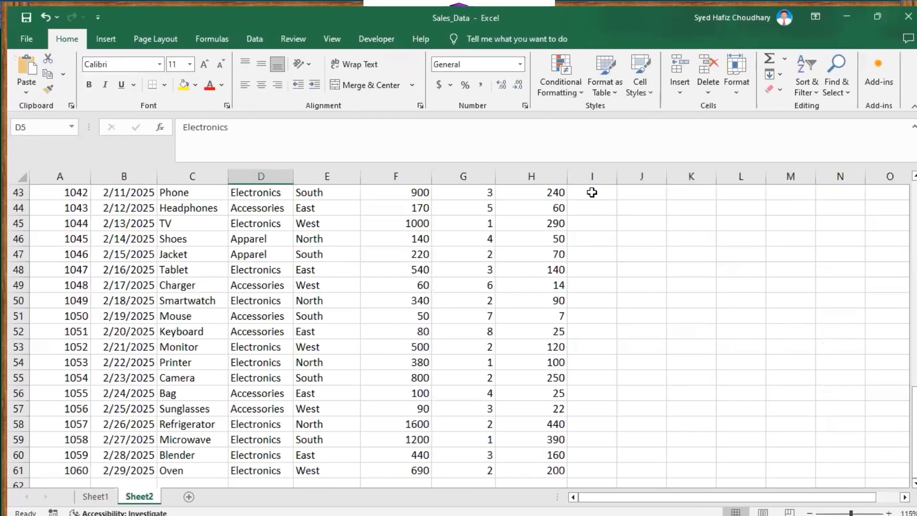
drag(914, 430, 913, 225)
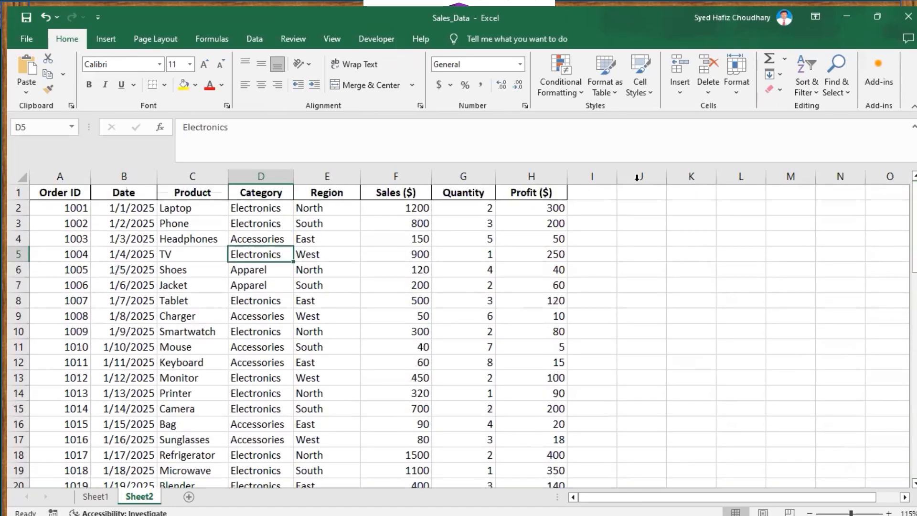
click(586, 193)
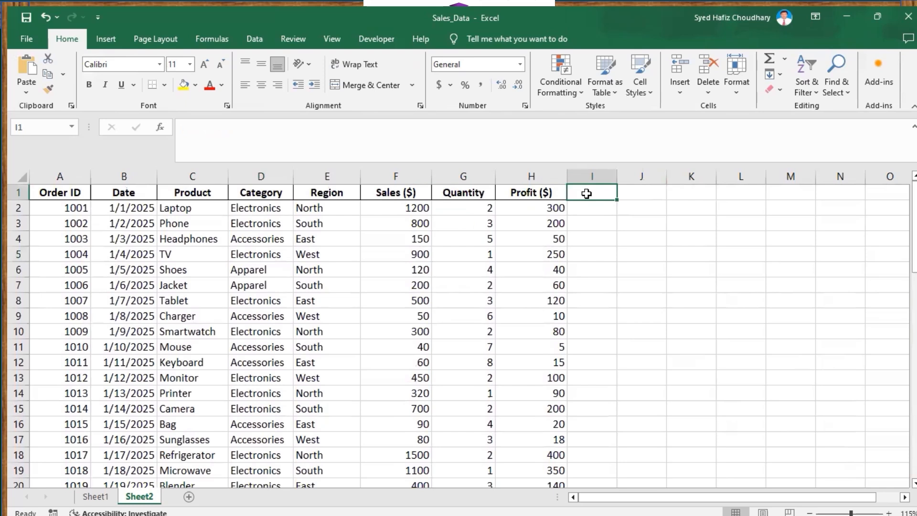
text(Month)
Step: Enter the formula =TEXT(A2, "MMM") in cell I2 under the Month header
click(577, 208)
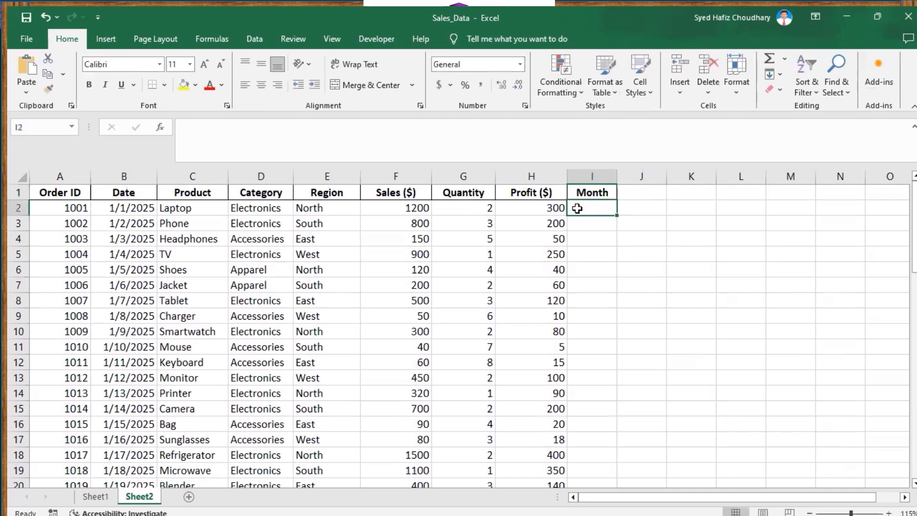
text(=TEXT(A2, "MMM"))
key(ctrl)
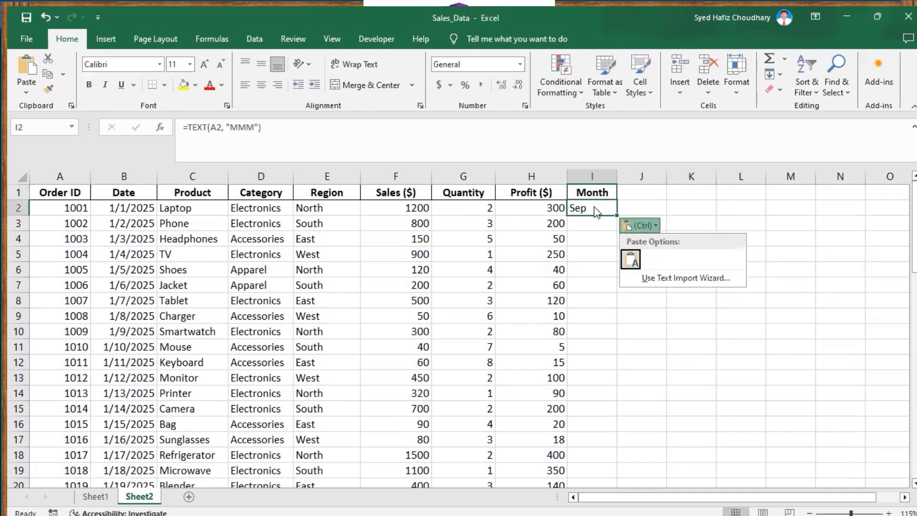
Step: Copy the month formula from I2 down to cells I3 through I61
click(583, 209)
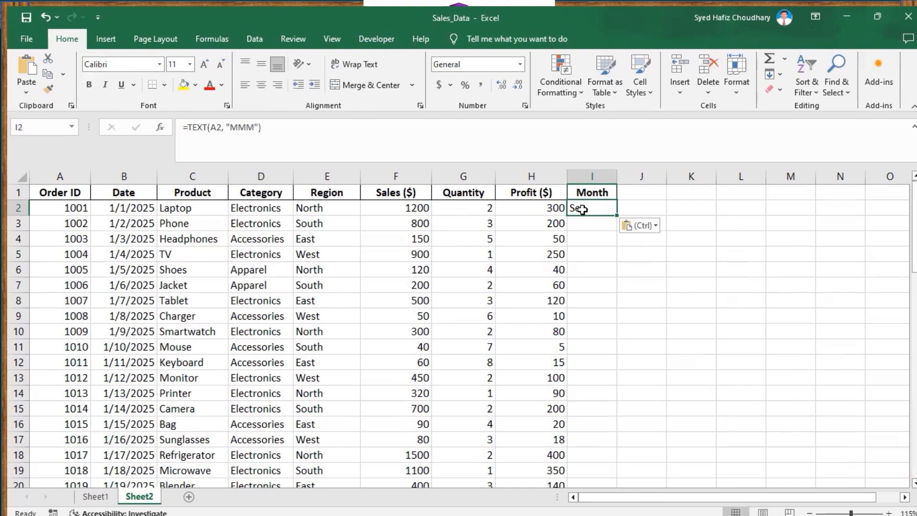
key(ctrl+c)
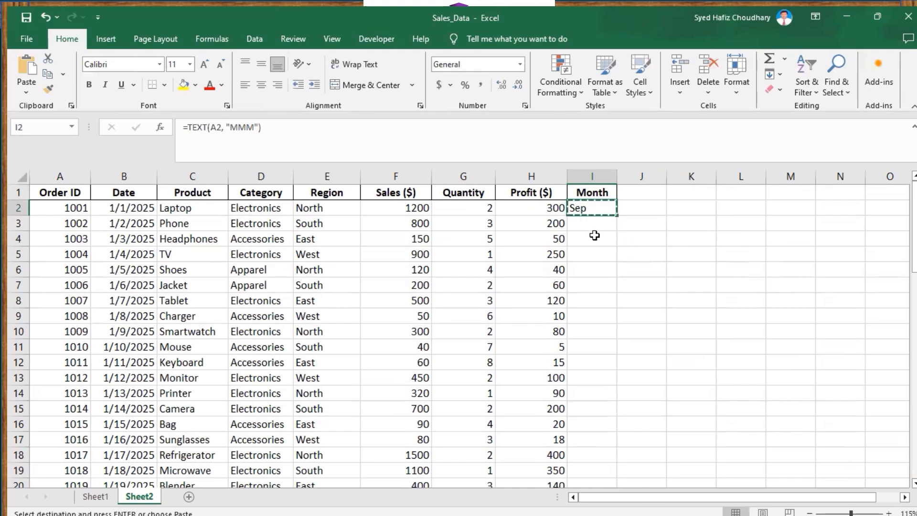
drag(594, 229, 600, 429)
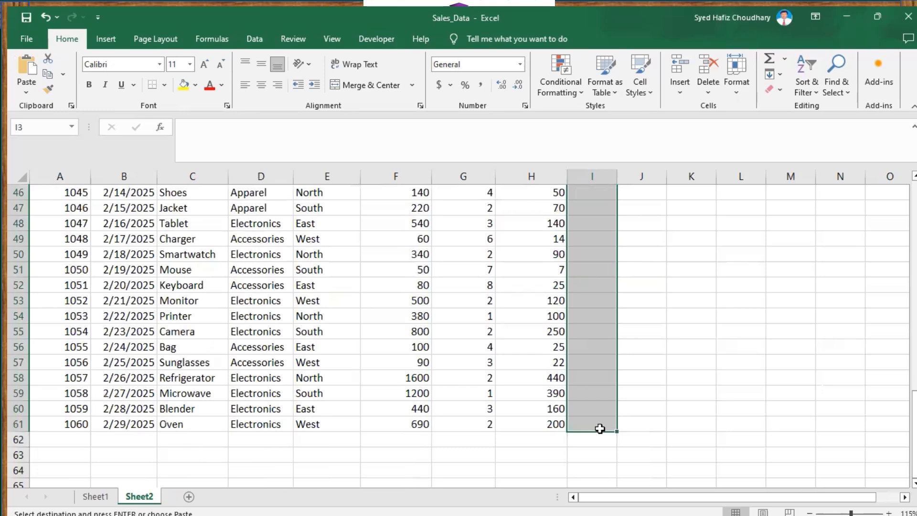
key(ctrl+v)
scroll(600, 427, up, 15)
click(741, 255)
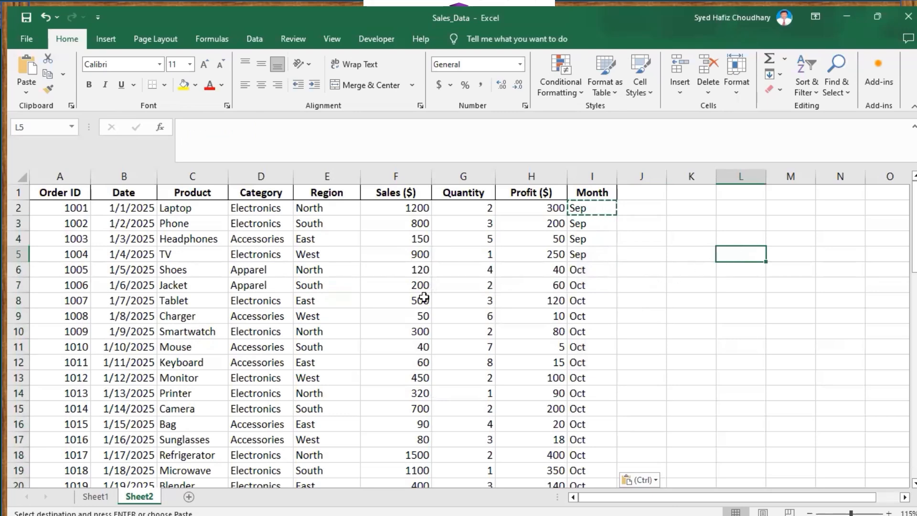
Step: Create a pivot table at cell A65 of Sheet1 from the source range Sheet2!$A$1:$I$61
click(94, 497)
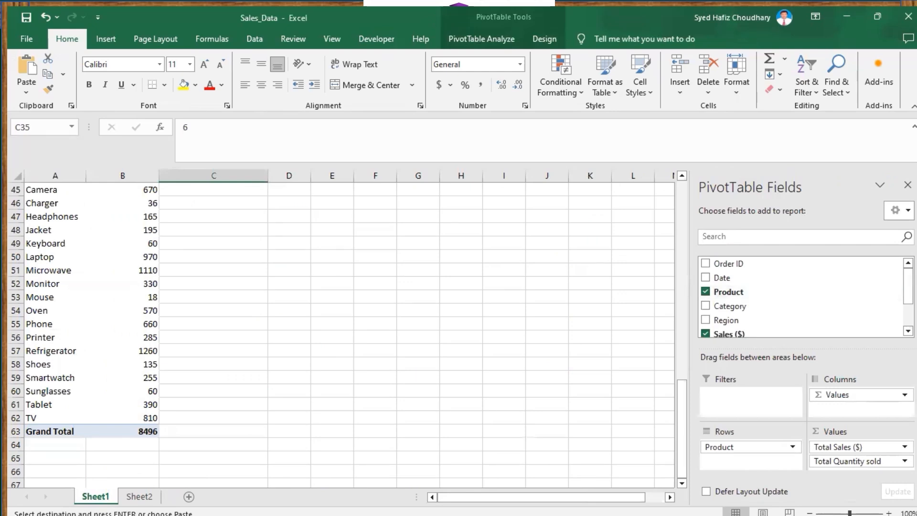
click(519, 281)
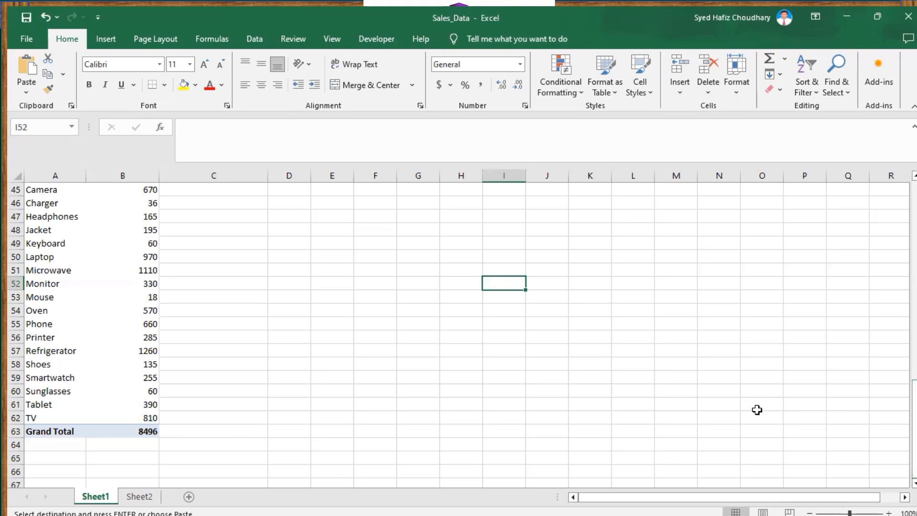
click(39, 457)
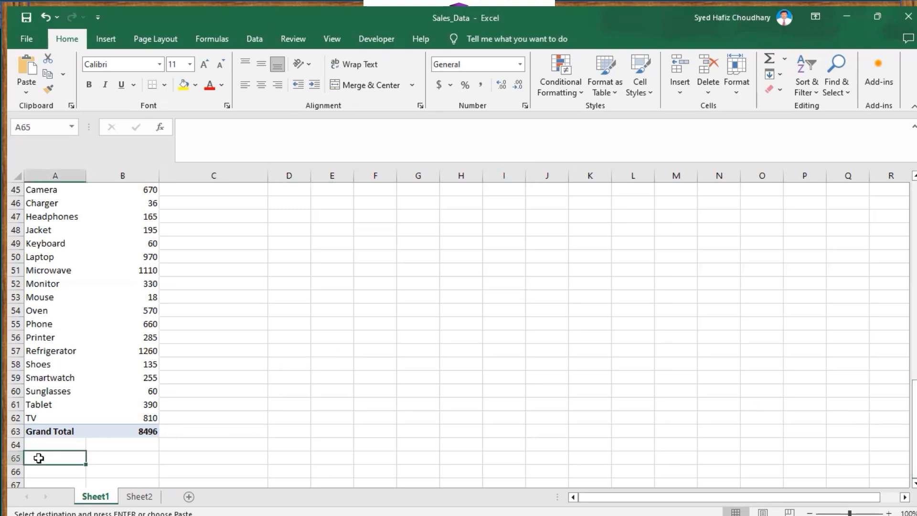
click(105, 38)
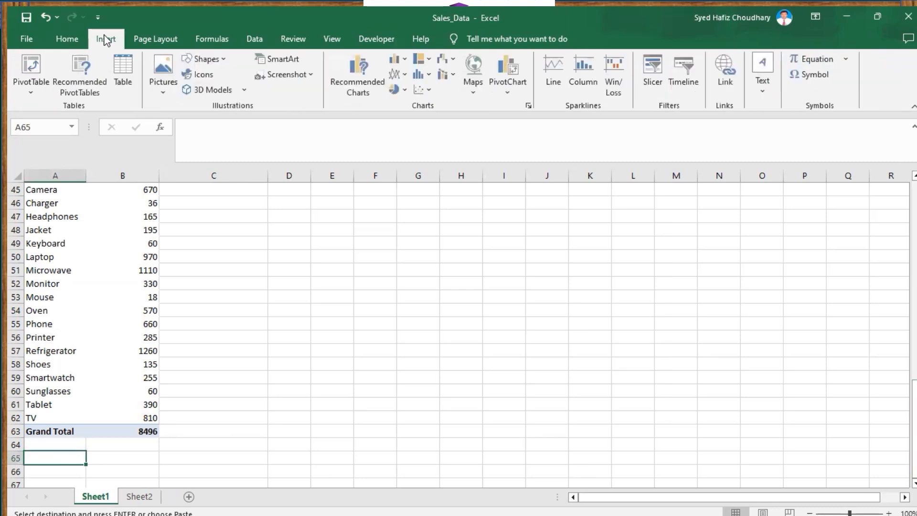
click(36, 93)
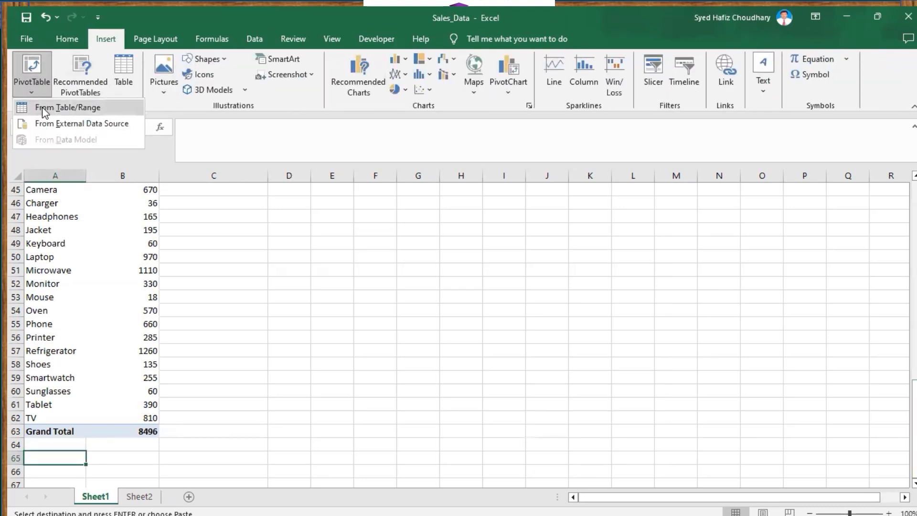
click(42, 107)
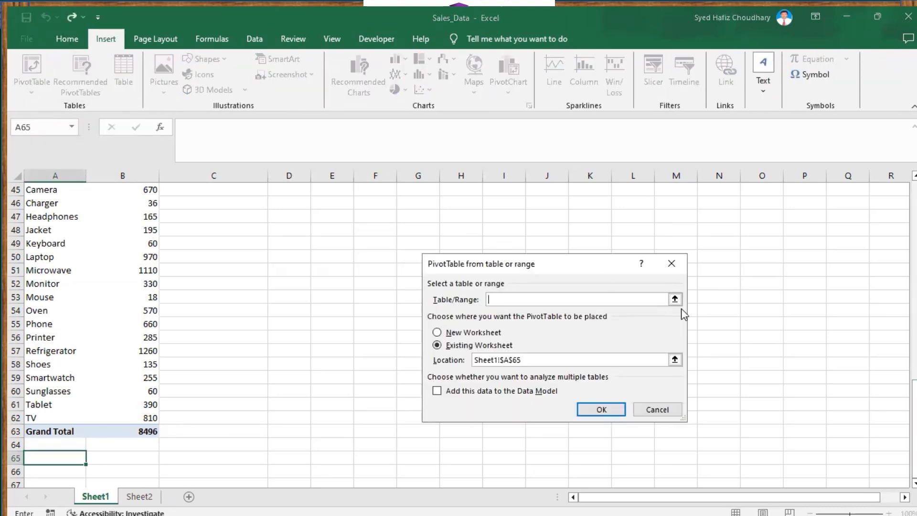
click(674, 299)
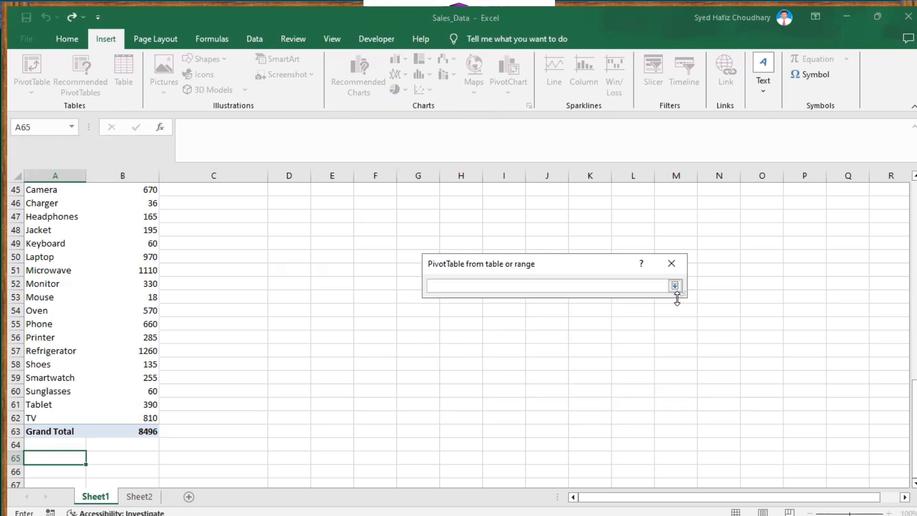
click(139, 496)
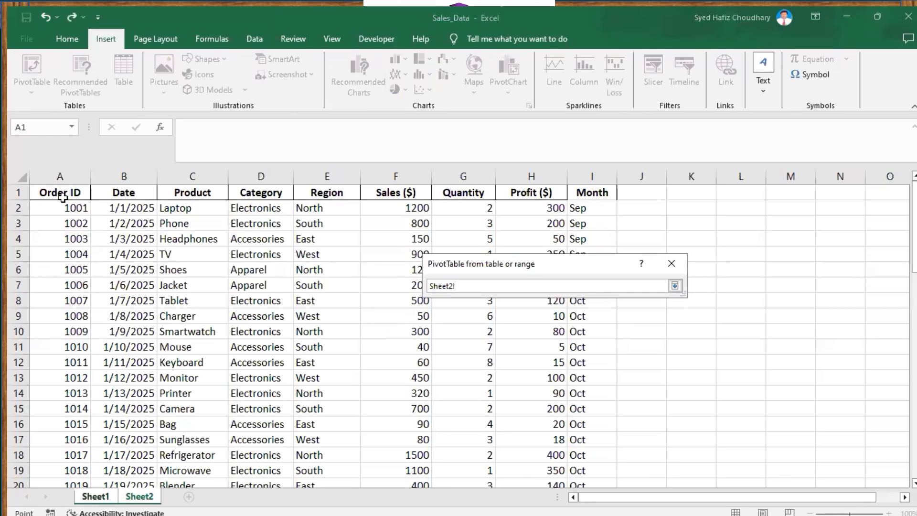
click(59, 194)
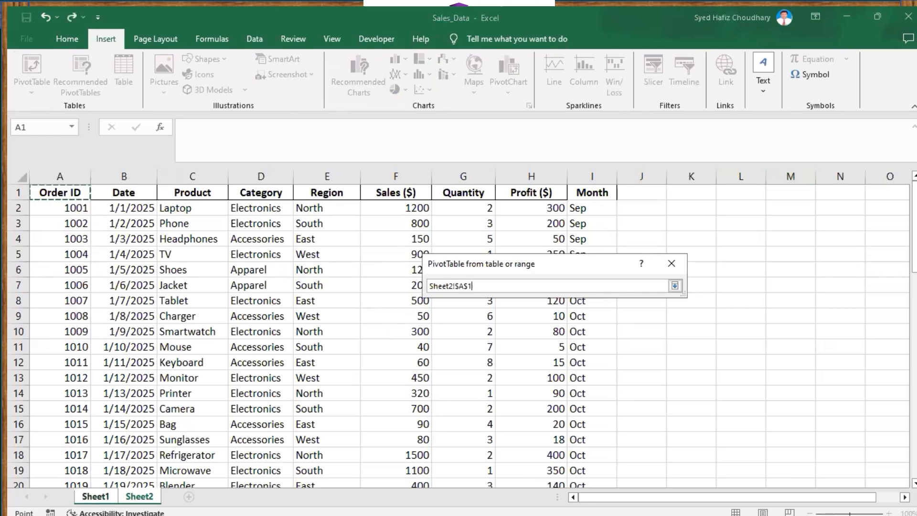
drag(913, 213, 913, 418)
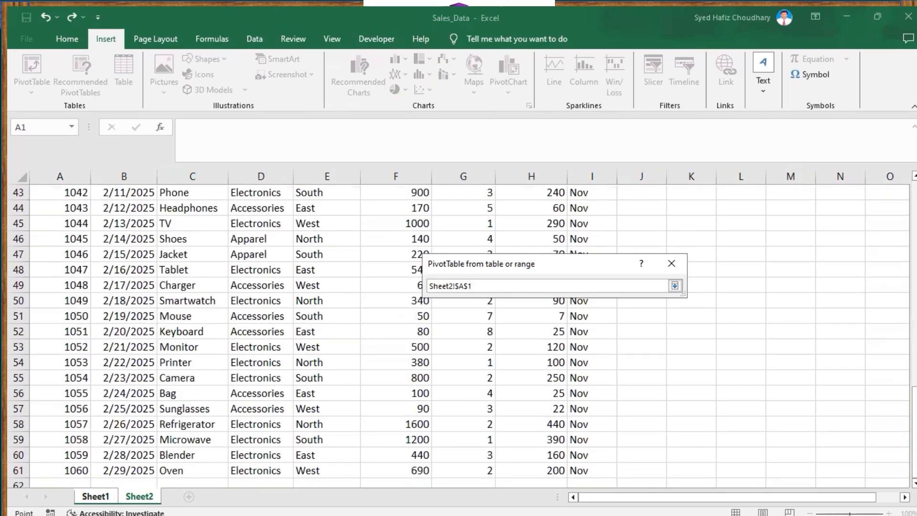
shift+click(571, 471)
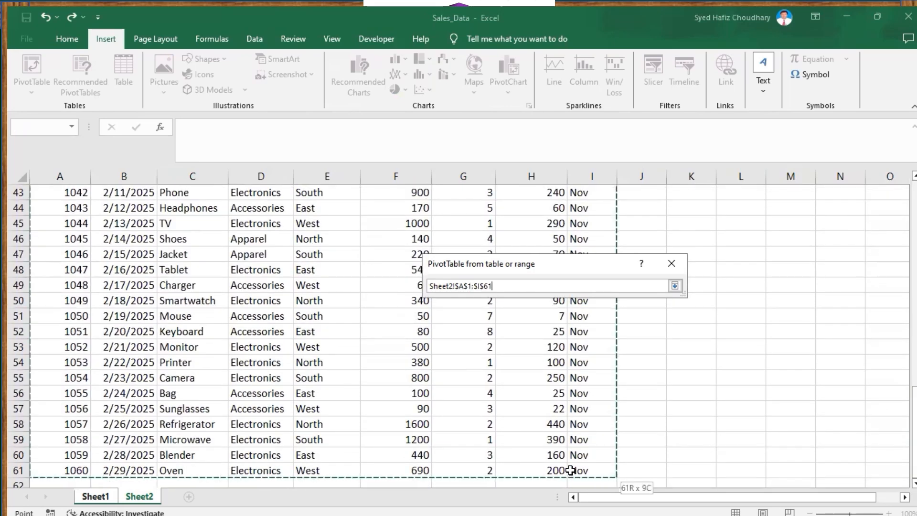
click(674, 285)
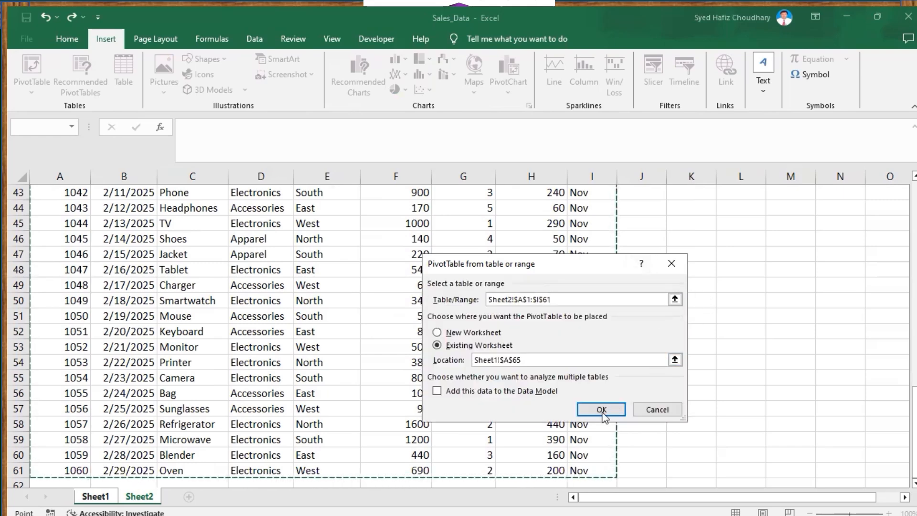
click(591, 410)
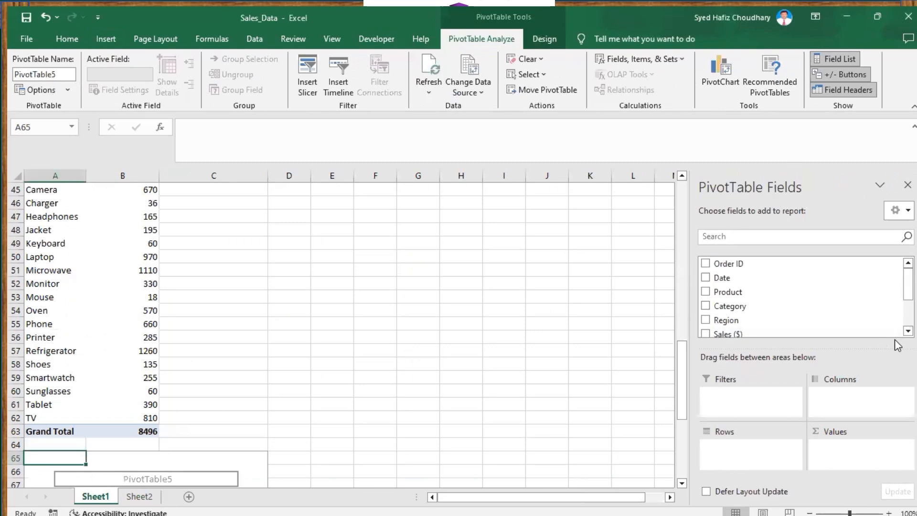
Step: Add the Month field to the rows of the new pivot table
drag(682, 379, 682, 406)
drag(704, 341, 704, 341)
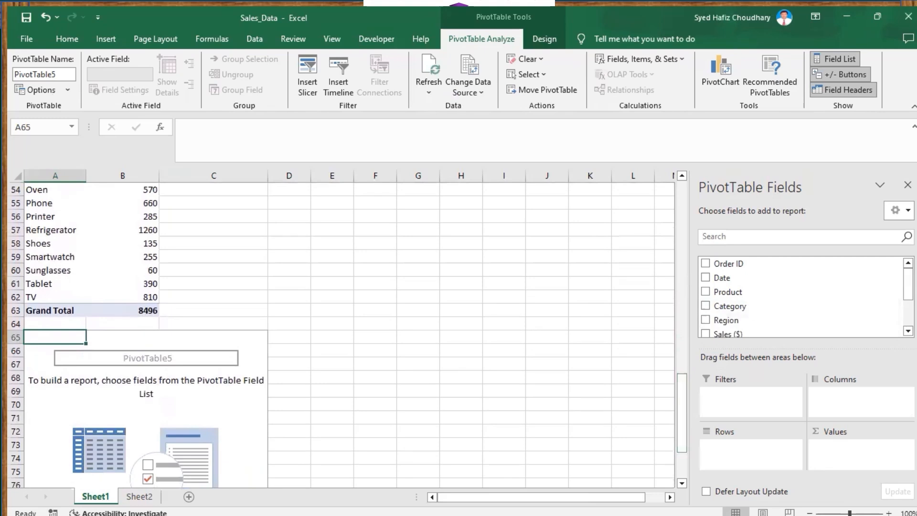
scroll(764, 329, down, 3)
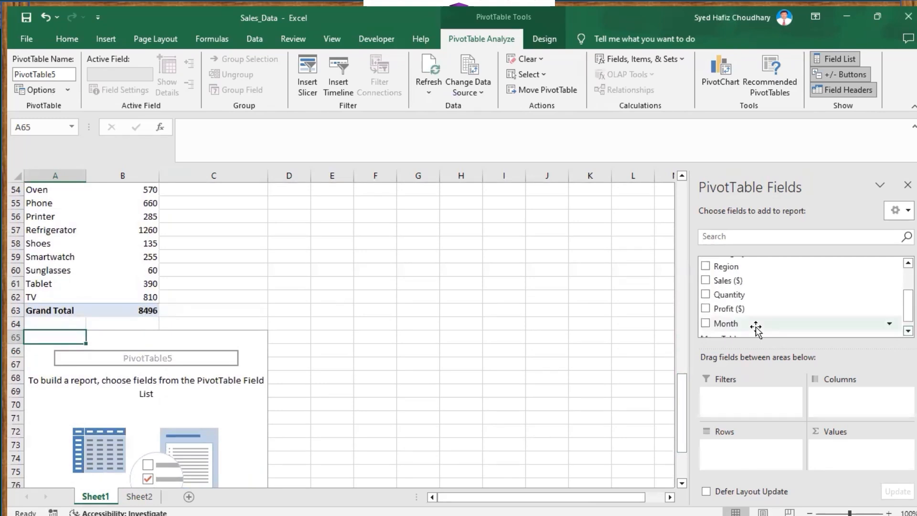
drag(727, 324, 732, 449)
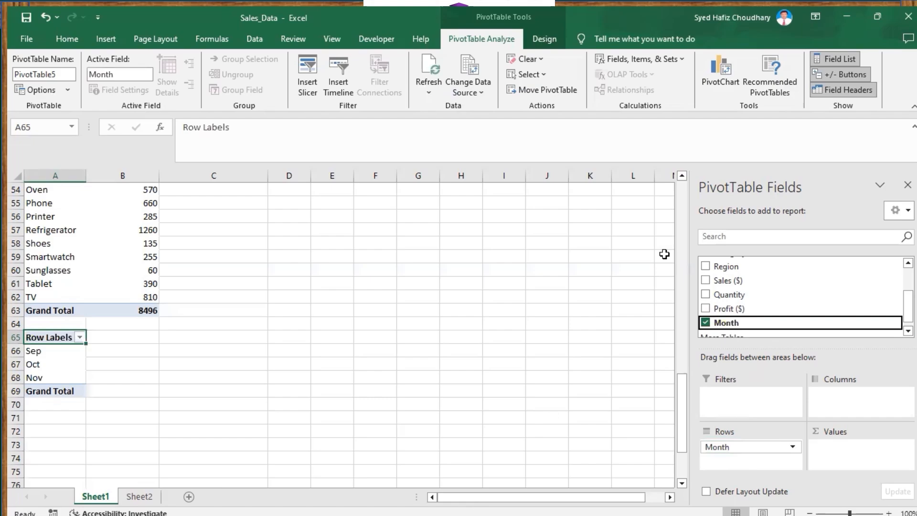
Step: Check the Step 3 instructions in Notepad, and add the sum of Sales ($) to the values of the month pivot table
click(842, 15)
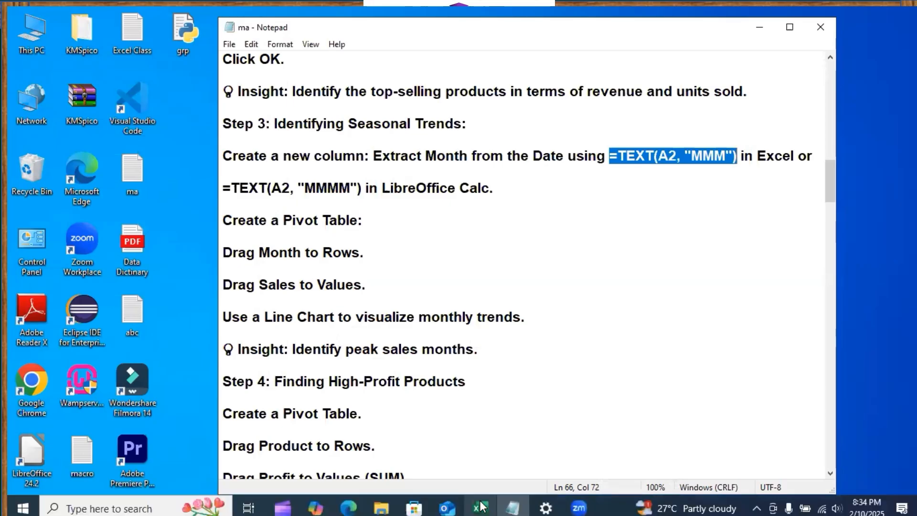
click(481, 507)
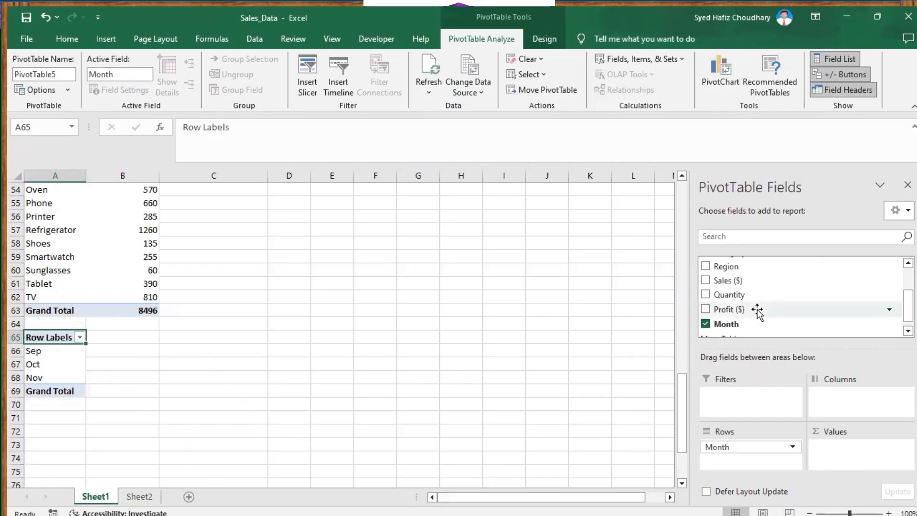
click(725, 281)
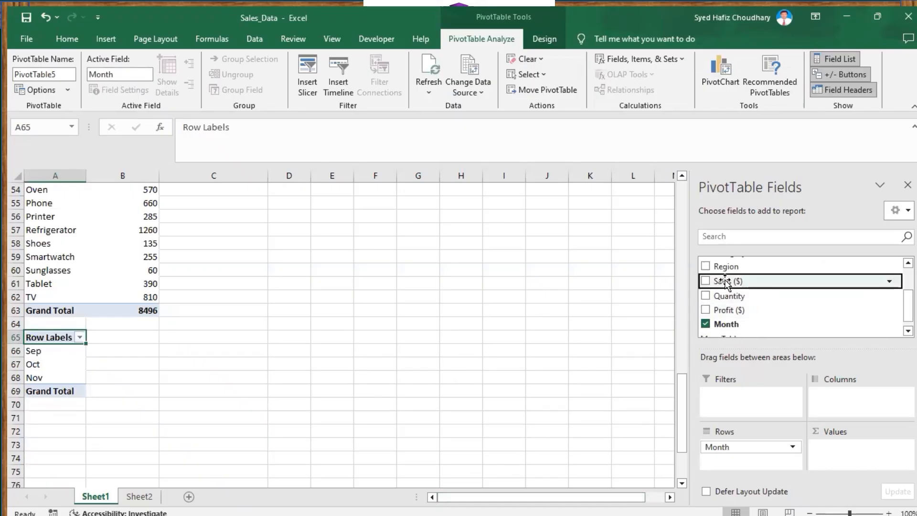
drag(726, 282, 814, 380)
drag(849, 438, 839, 454)
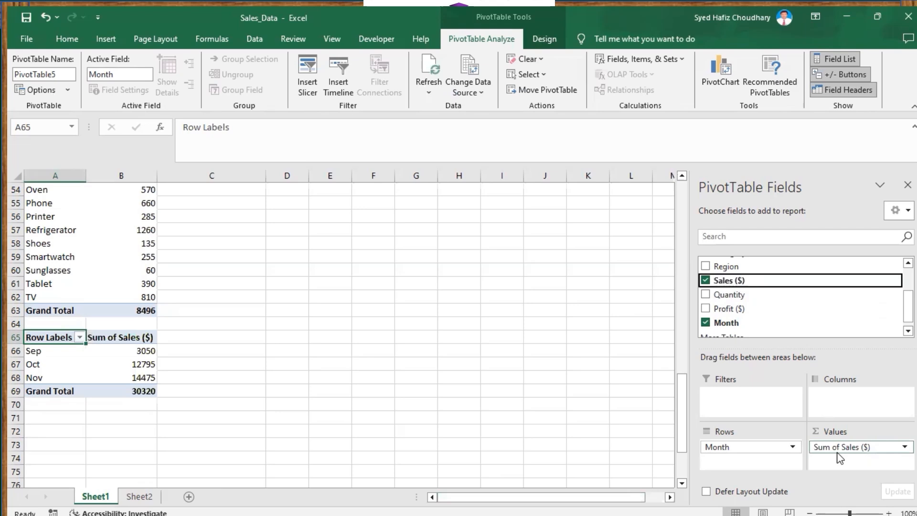
Step: Rename the Row Labels header in cell A65 of the month pivot table to "Months"
click(307, 268)
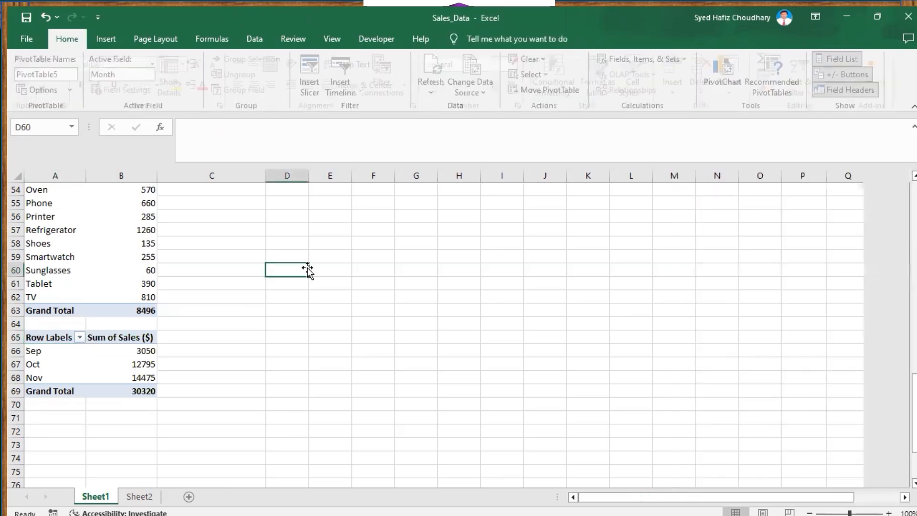
click(41, 336)
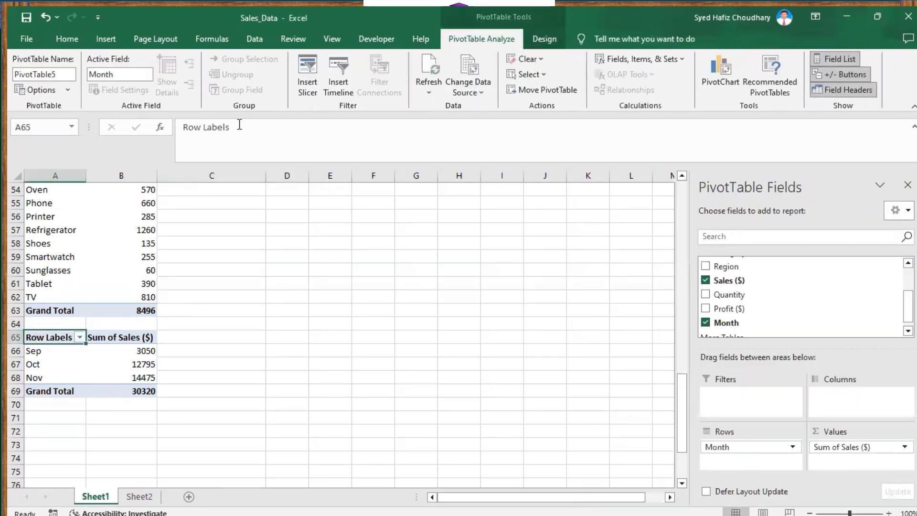
click(225, 126)
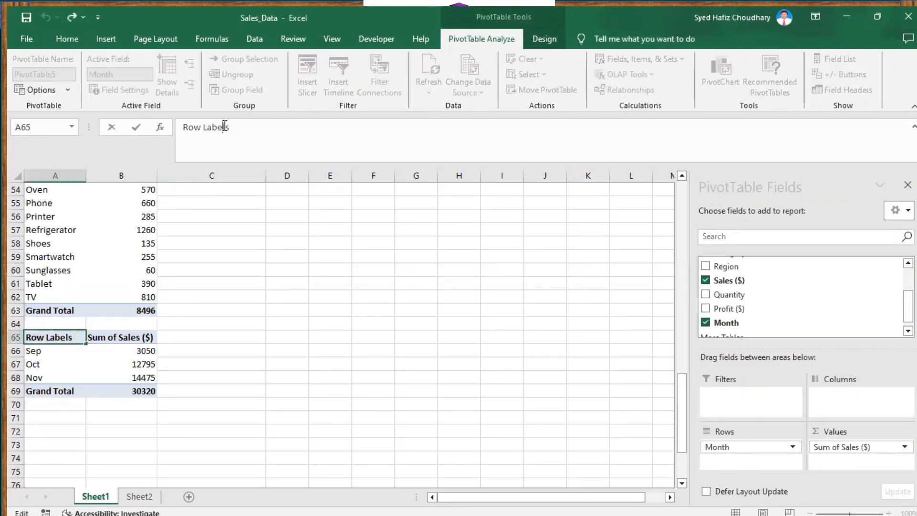
key(BackSpace)
key(BackSpace)
key(BackSpace)
key(BackSpace)
key(BackSpace)
key(BackSpace)
key(BackSpace)
key(BackSpace)
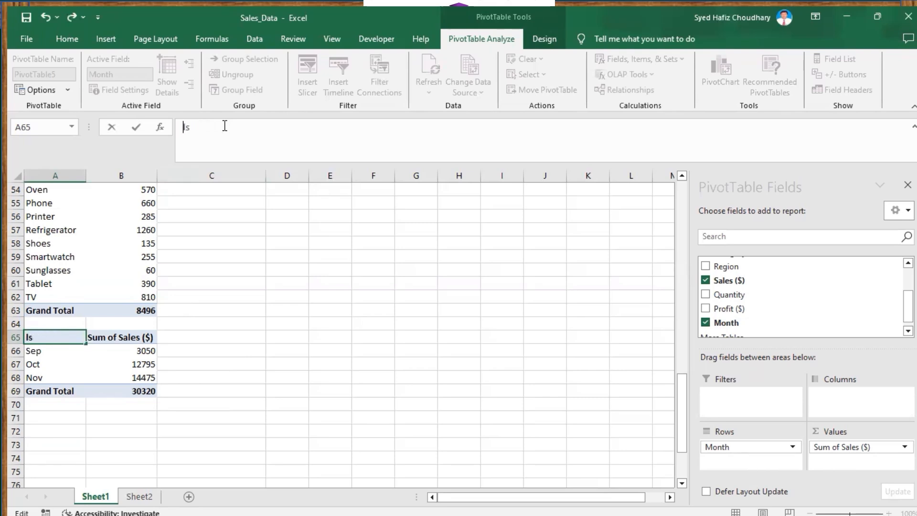
text(Month)
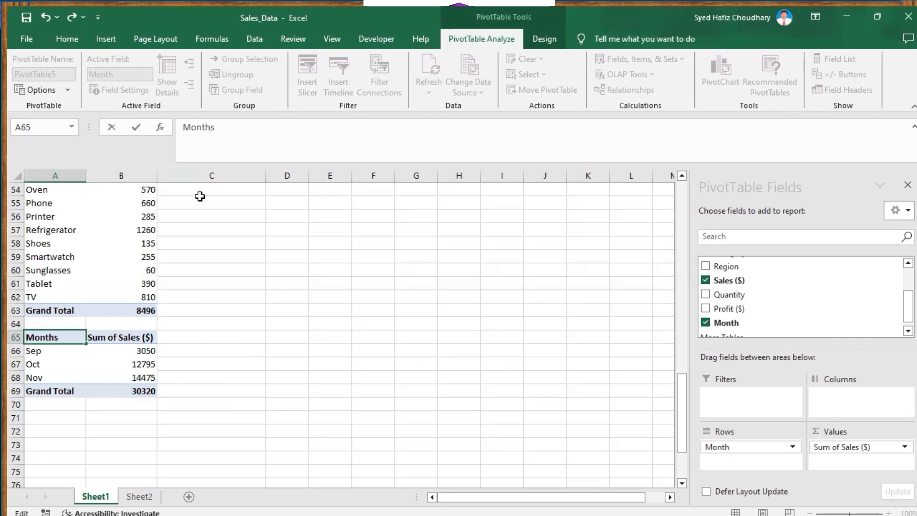
Step: Rename the Sum of Sales ($) header in cell B65 of the month pivot table to "Monthly Sales ($)"
click(114, 338)
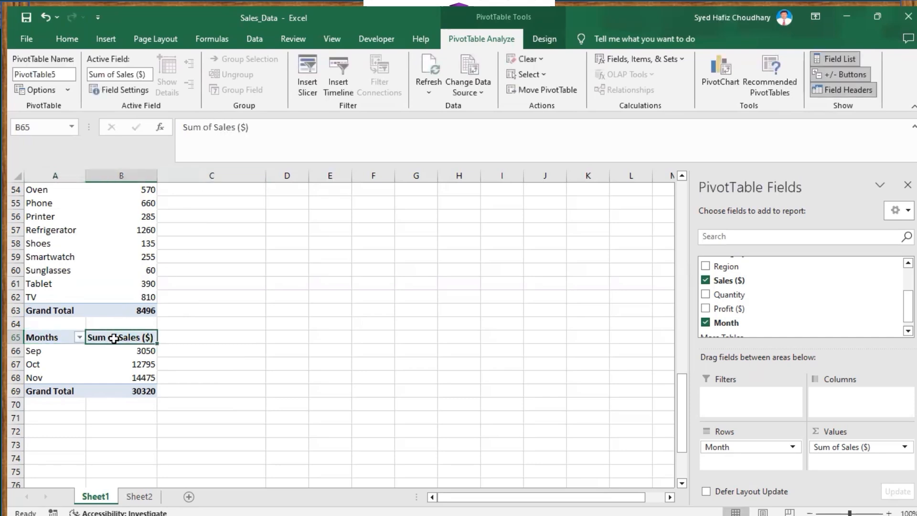
click(212, 128)
key(BackSpace)
key(BackSpace)
key(BackSpace)
key(BackSpace)
key(BackSpace)
key(BackSpace)
text(Month )
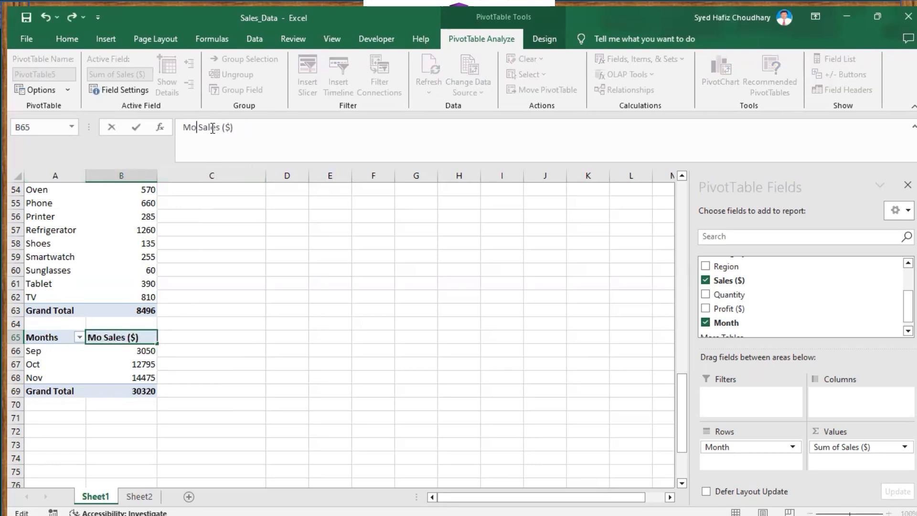
text(ly)
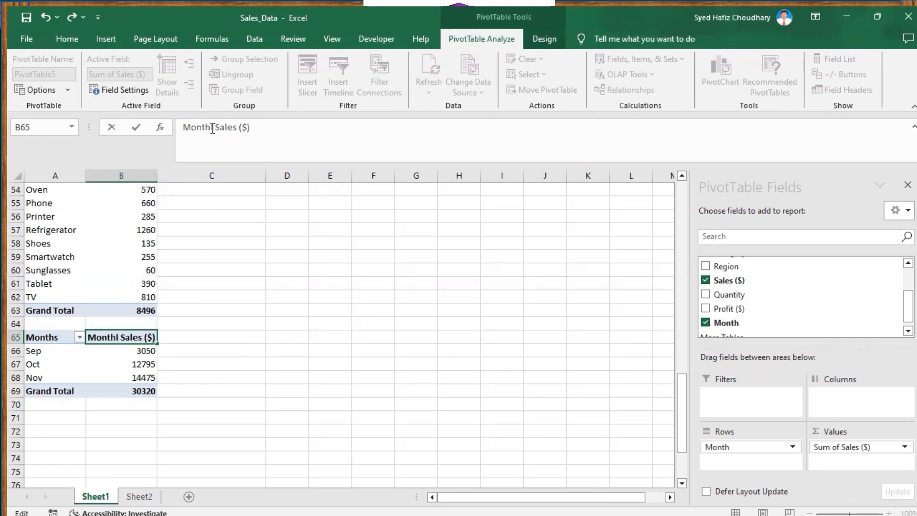
click(334, 131)
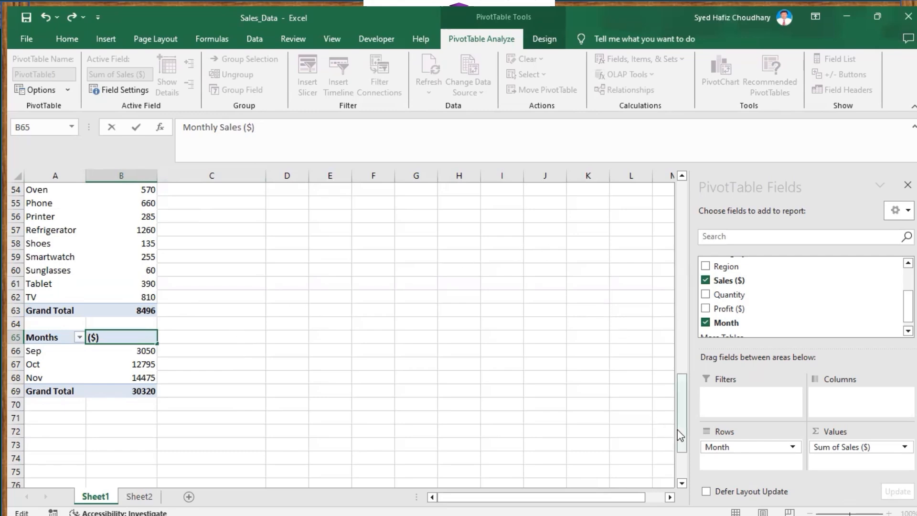
Step: Review the category, region, product sales and product profit pivot tables on Sheet1
drag(681, 436, 683, 209)
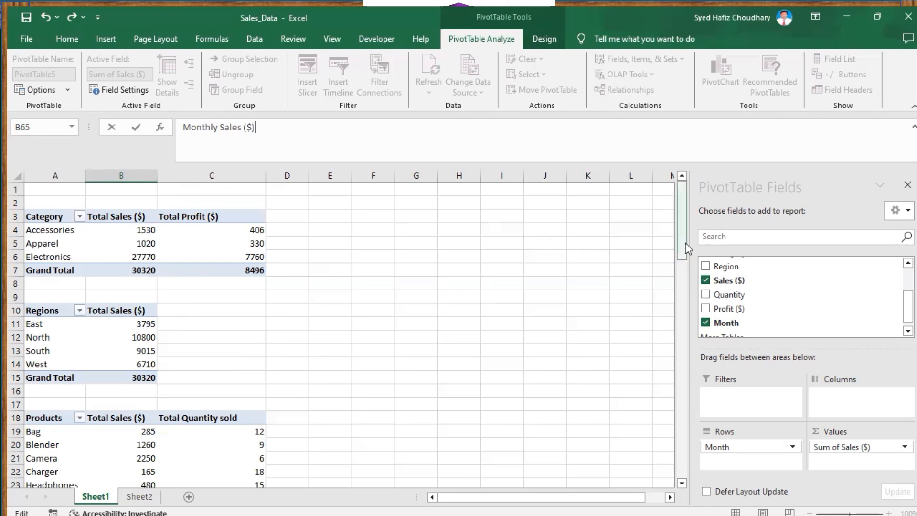
drag(681, 228, 681, 258)
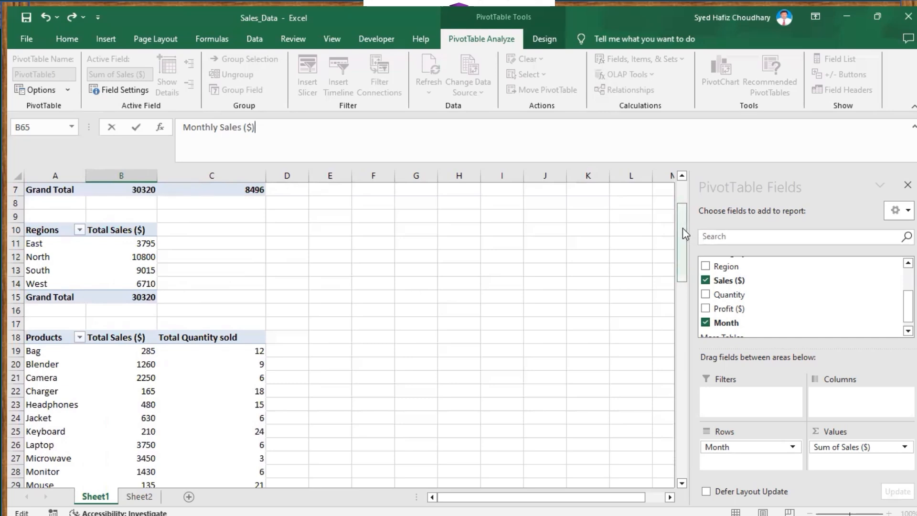
drag(683, 226, 684, 251)
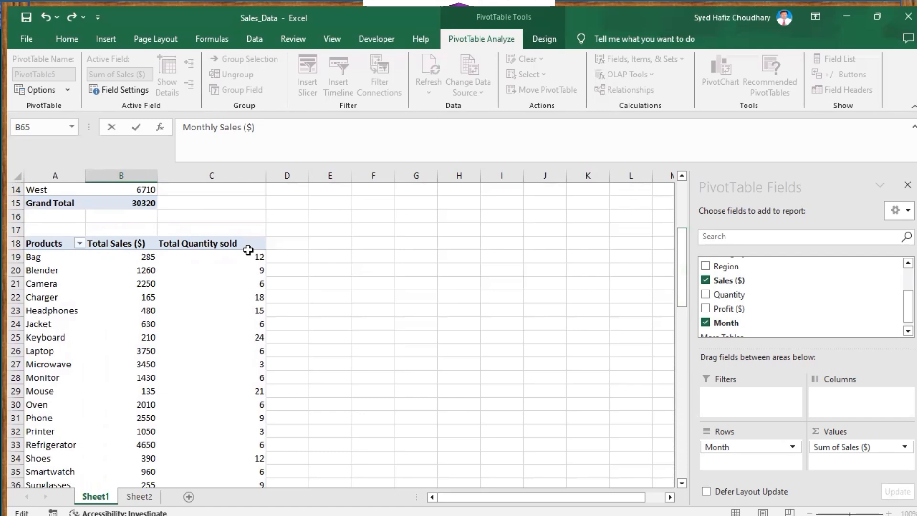
drag(683, 260, 681, 345)
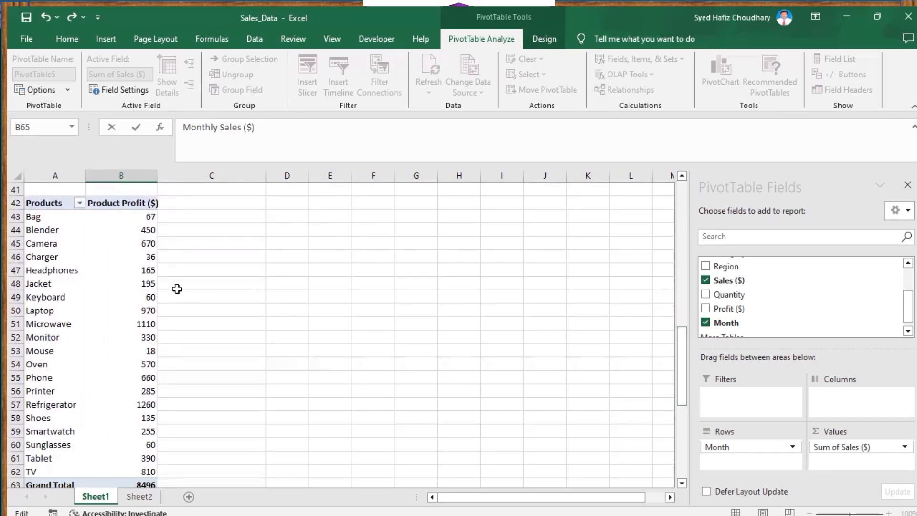
drag(687, 348, 684, 207)
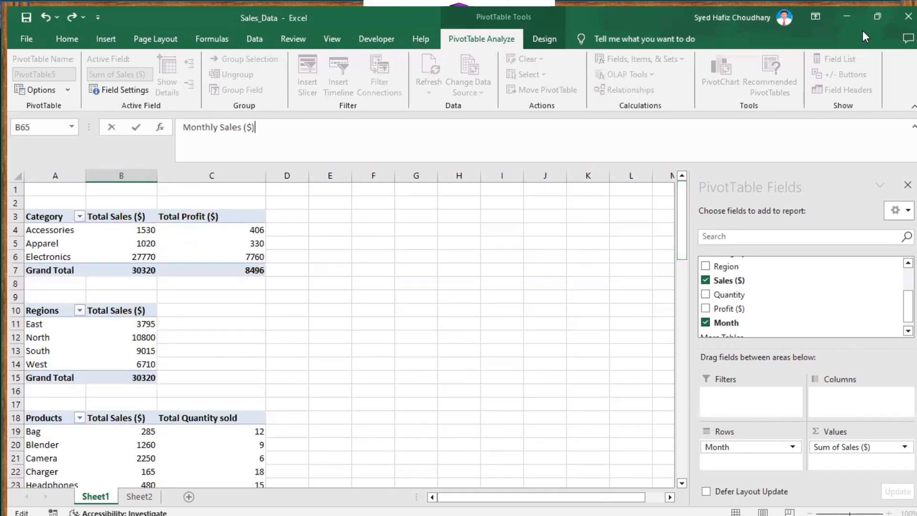
Step: Switch to Notepad and read the Step 5 instructions on creating visual dashboards, marking the line on category sales and profits
click(846, 9)
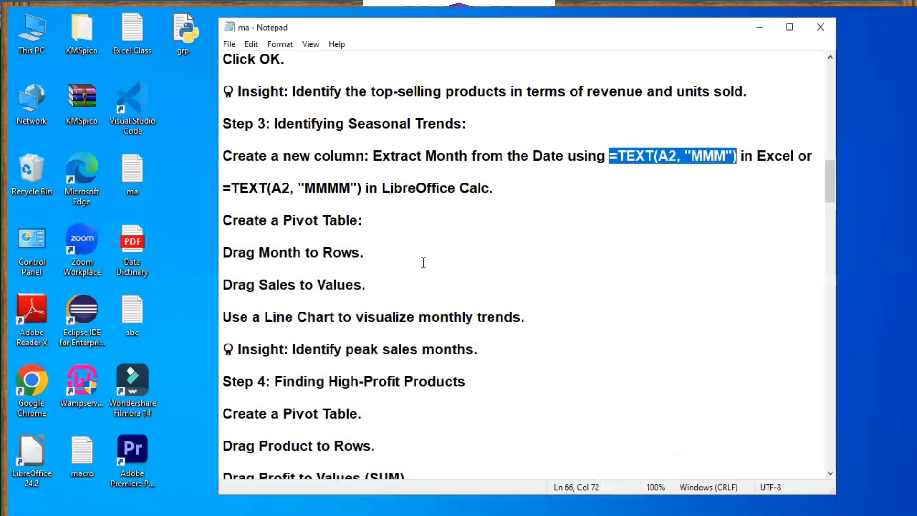
click(423, 264)
scroll(424, 264, down, 4)
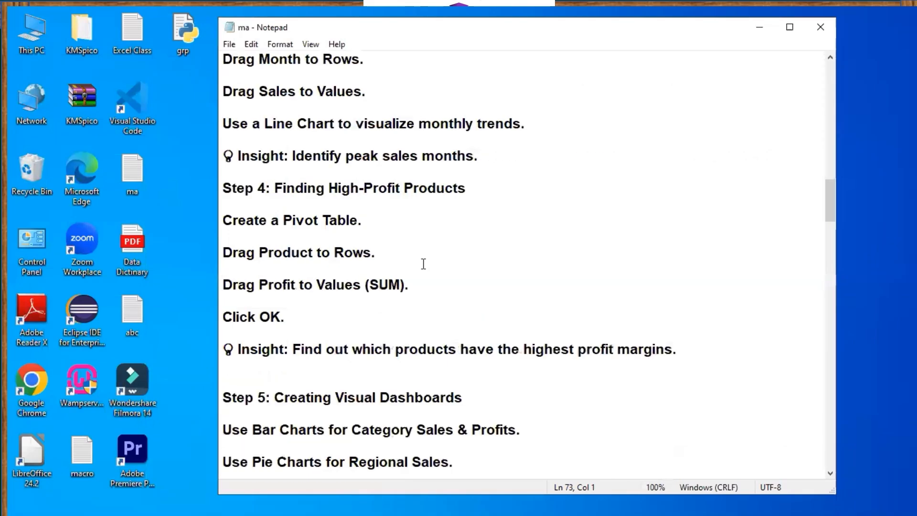
scroll(424, 264, down, 4)
scroll(424, 263, down, 1)
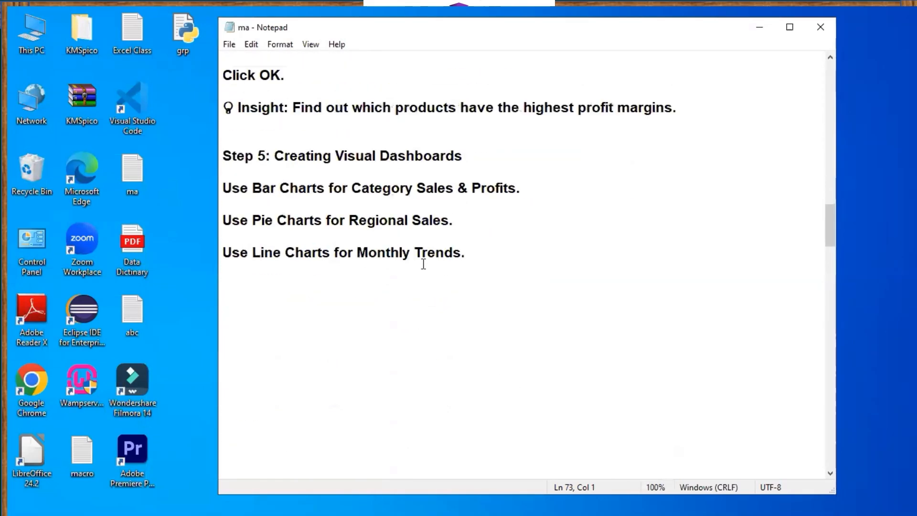
drag(225, 186, 547, 189)
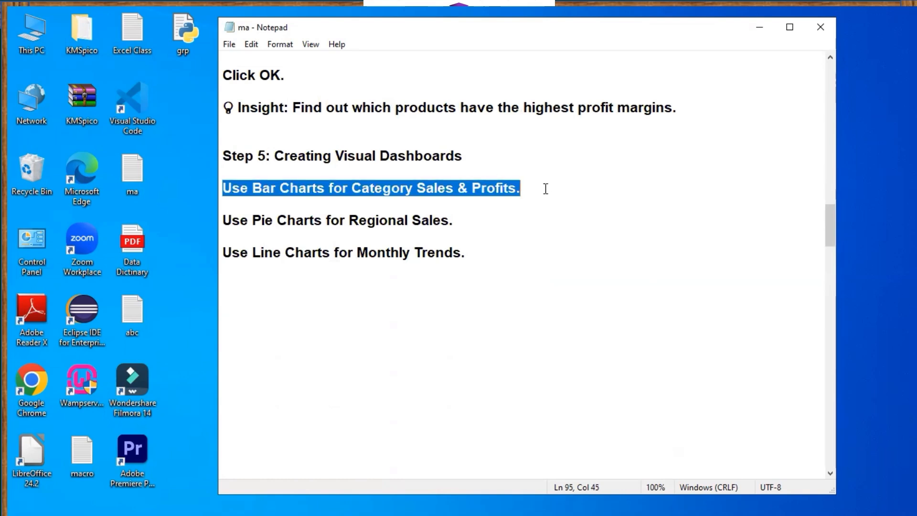
click(759, 27)
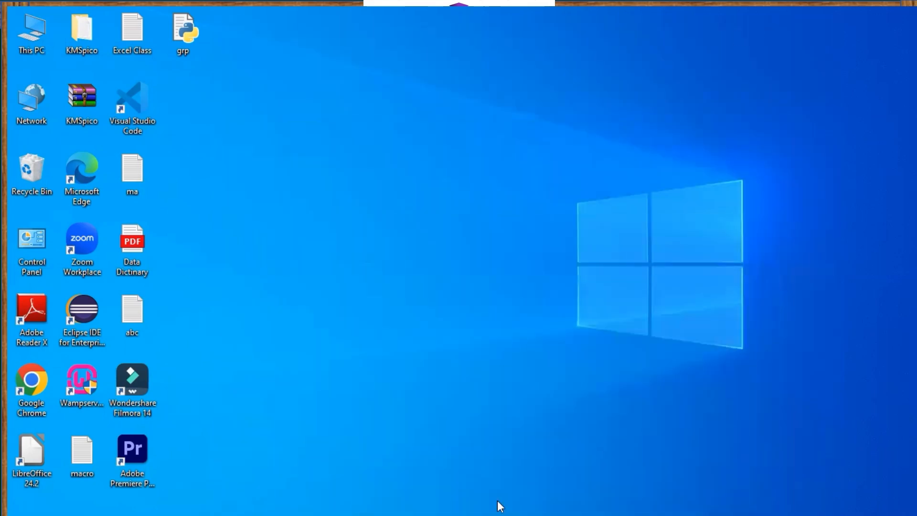
Step: Return to Excel and insert a Clustered Column pivot chart from the category pivot table in A3:C7
click(479, 505)
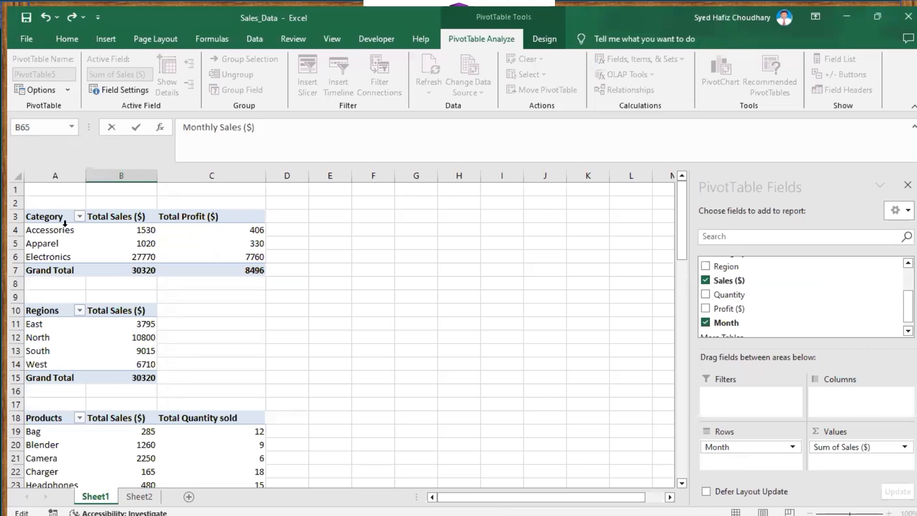
click(40, 221)
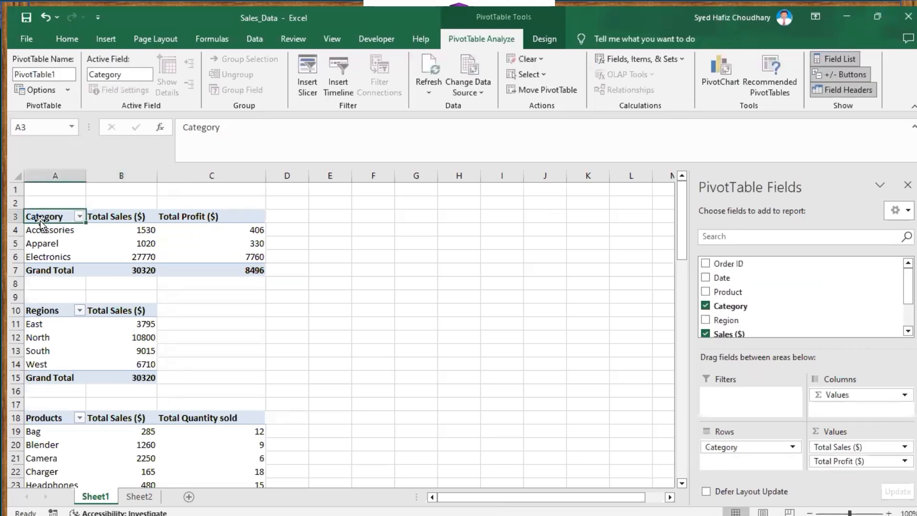
shift+click(254, 271)
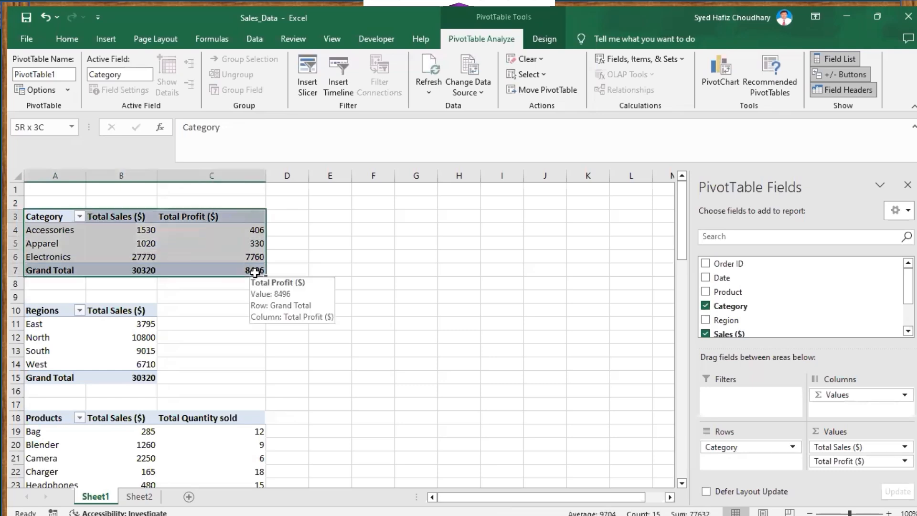
click(105, 39)
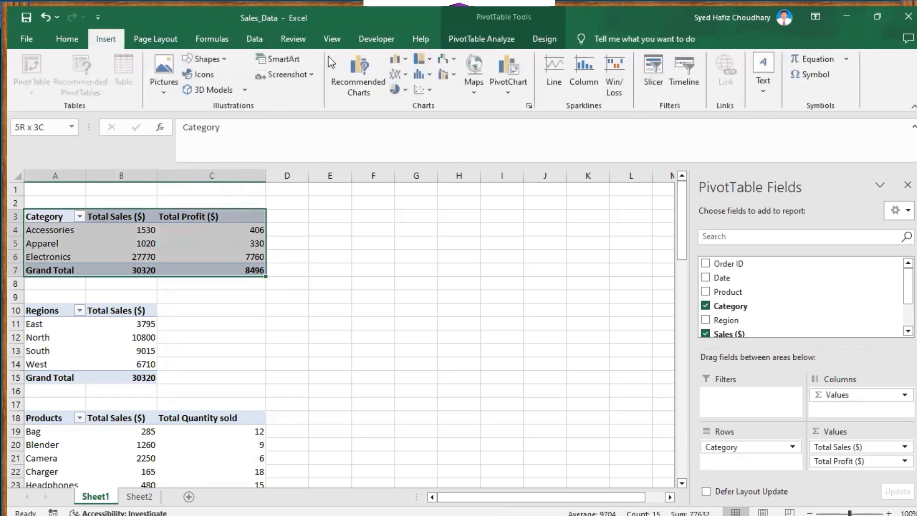
click(363, 82)
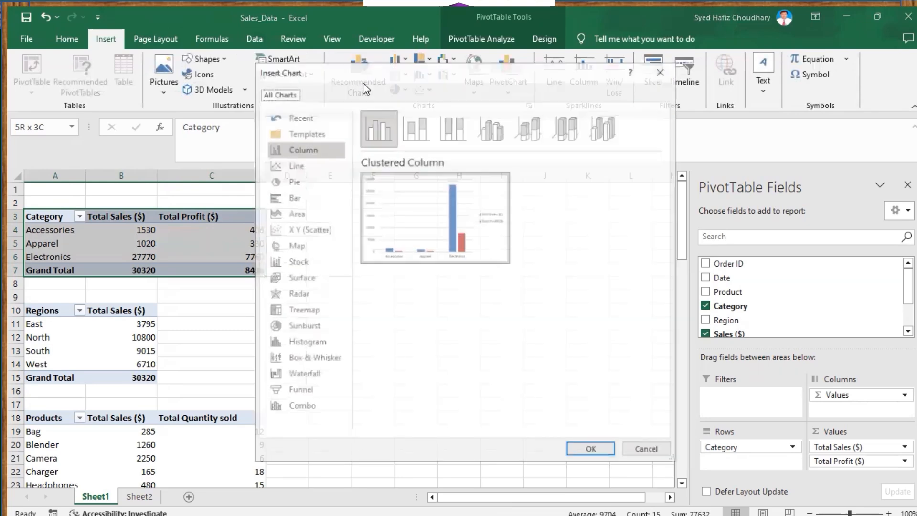
click(316, 152)
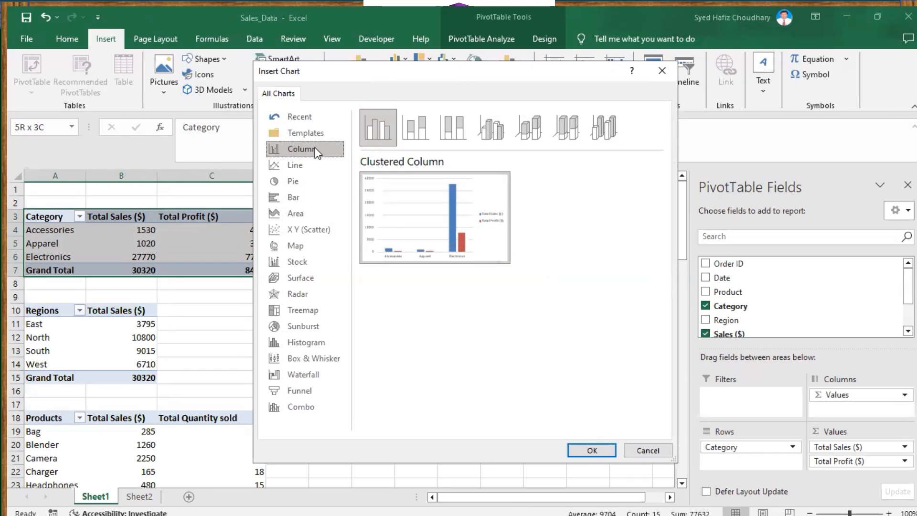
click(584, 454)
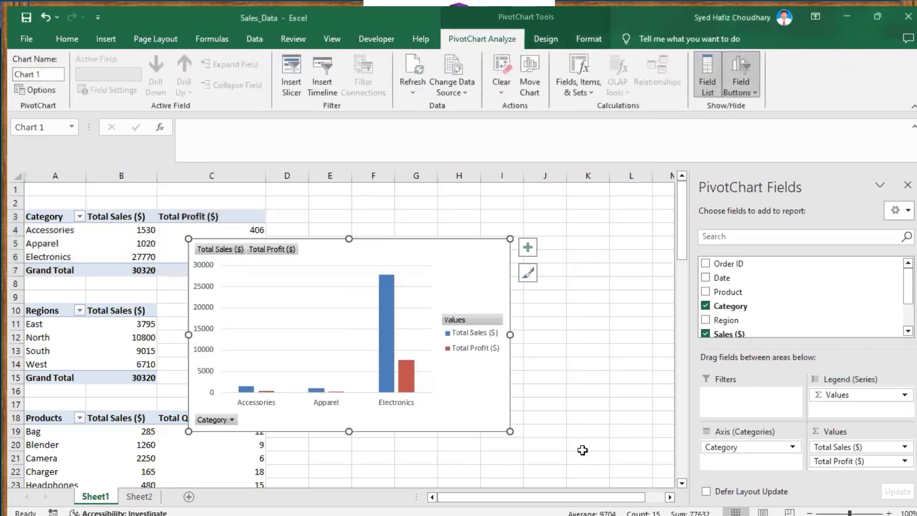
Step: Place the category chart beside its pivot table and resize it to cover about columns E to K and rows 2 to 11
drag(444, 258, 530, 210)
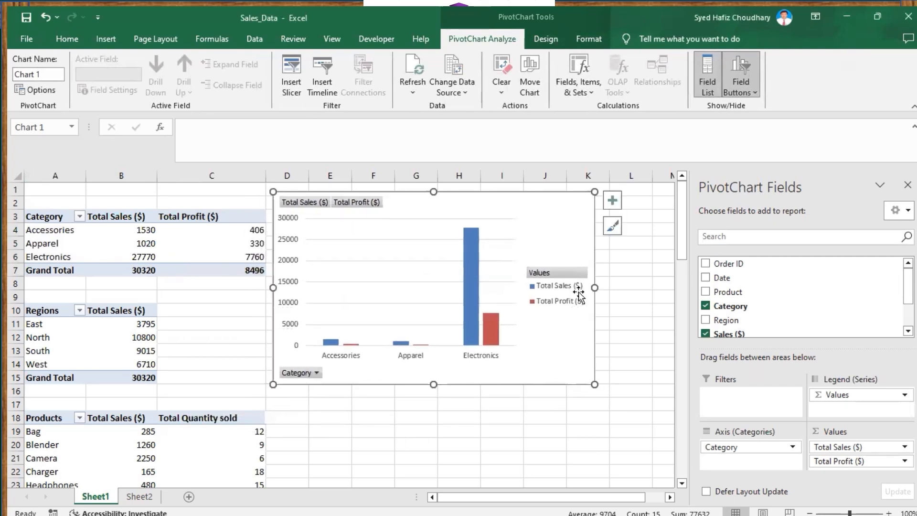
drag(601, 344, 513, 306)
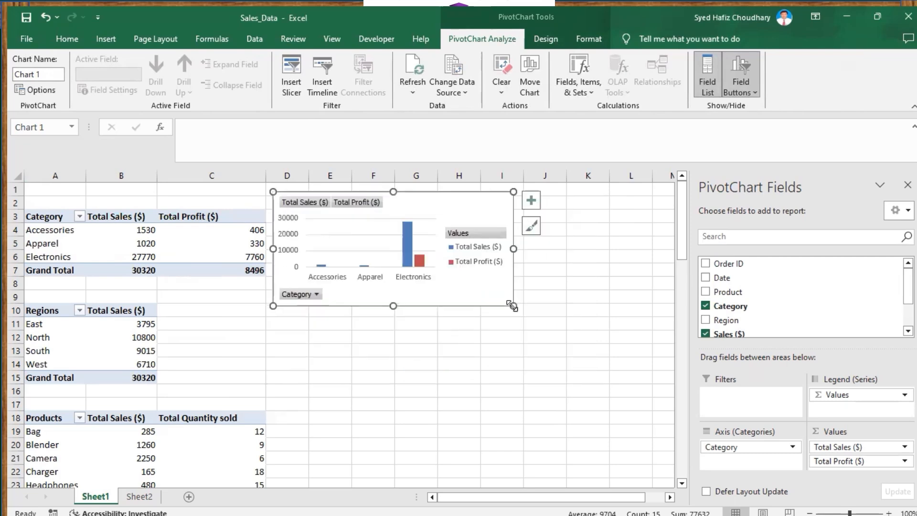
drag(475, 196, 531, 199)
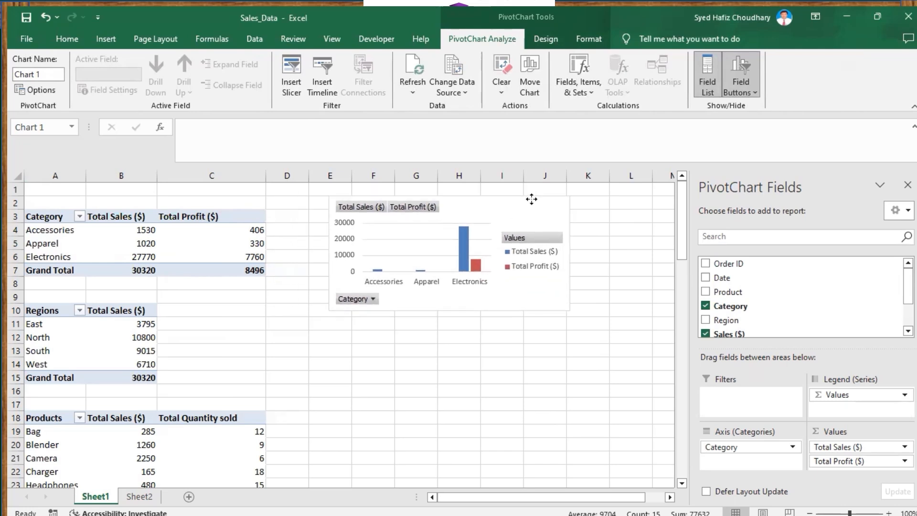
drag(569, 309, 581, 319)
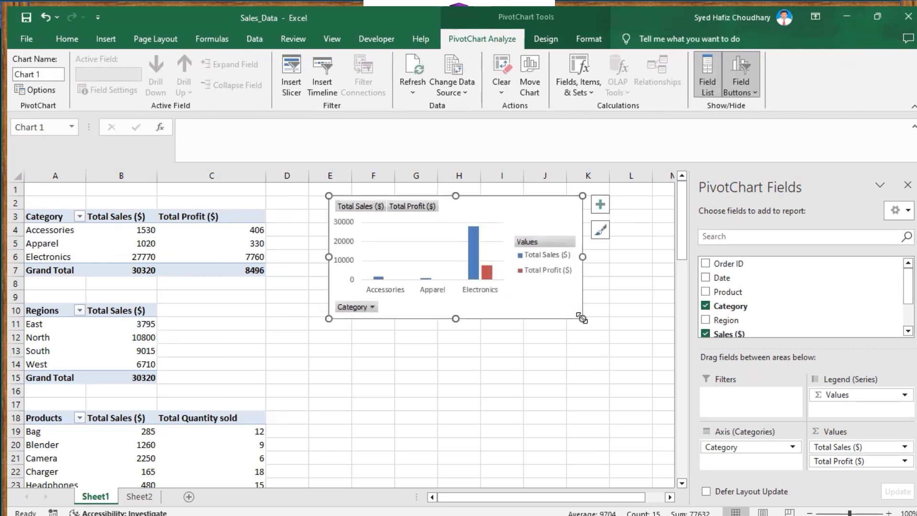
click(654, 322)
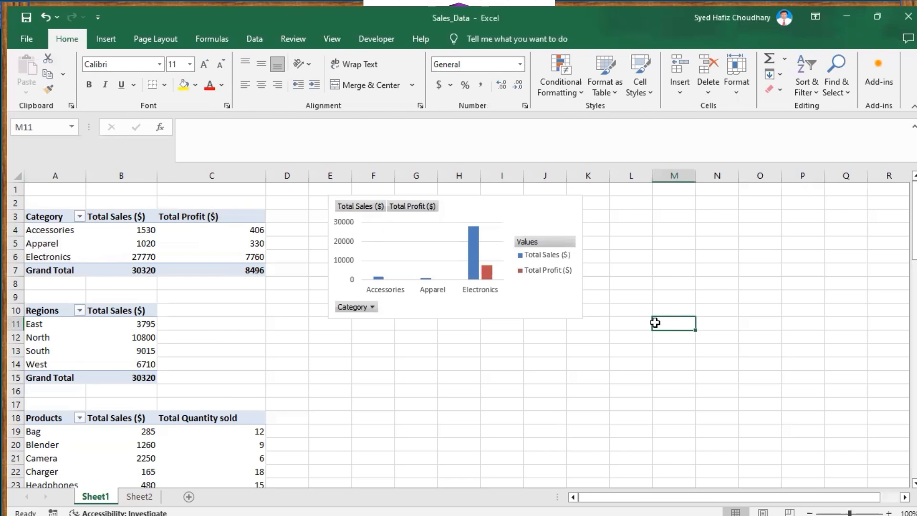
click(420, 237)
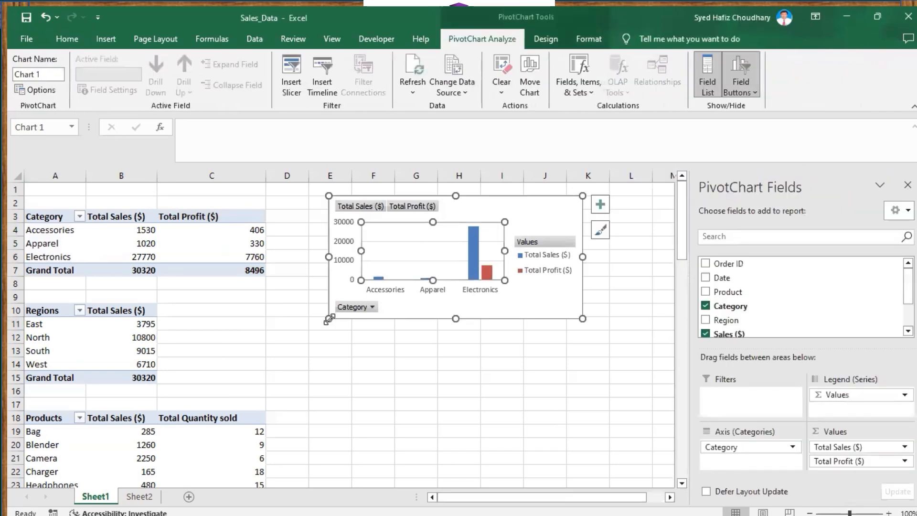
drag(329, 318, 324, 333)
click(637, 295)
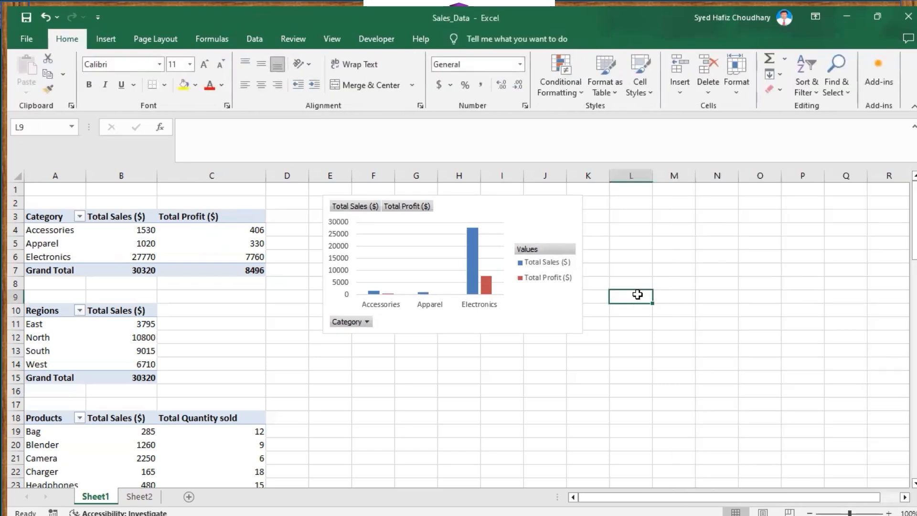
Step: Insert a Pie pivot chart from the regional sales pivot table in A10:B15
click(33, 311)
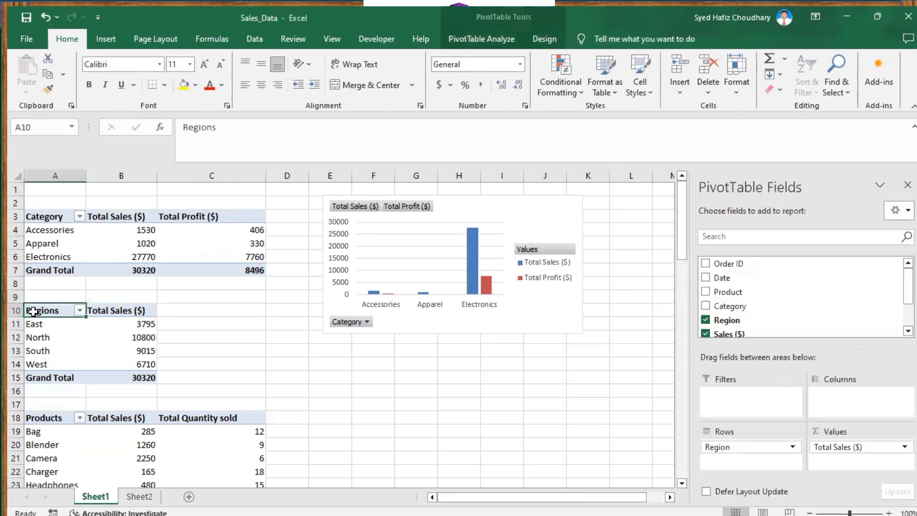
drag(33, 312, 144, 379)
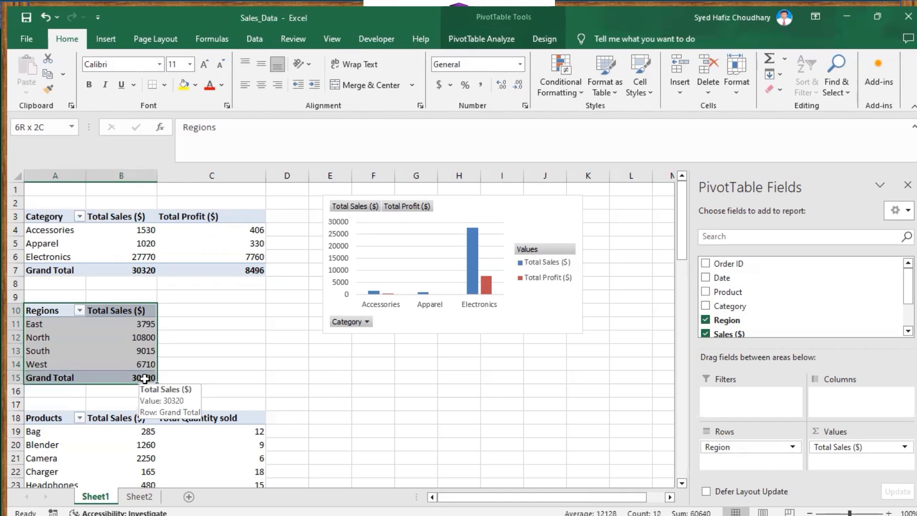
click(105, 39)
click(360, 77)
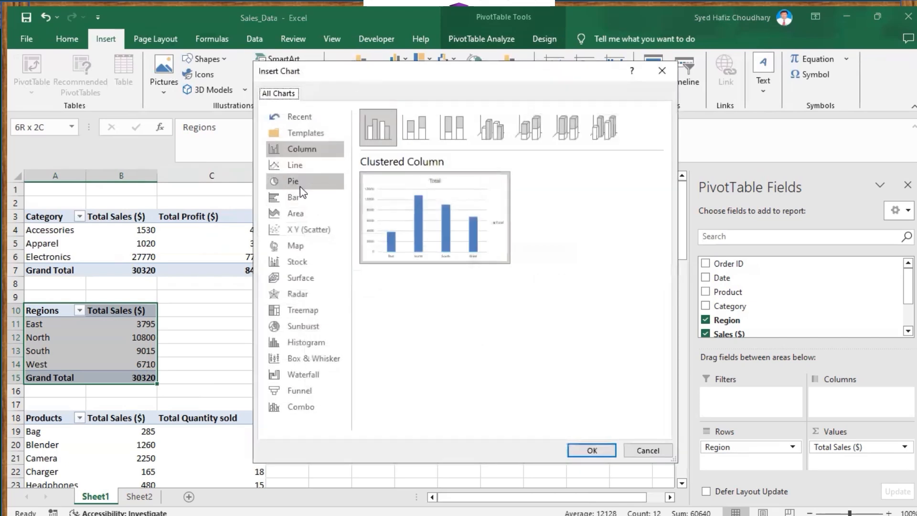
click(294, 182)
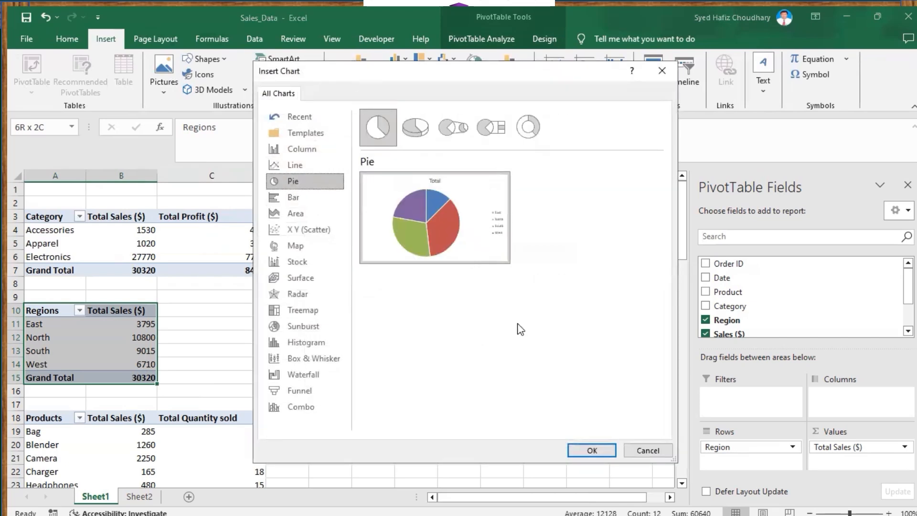
click(592, 447)
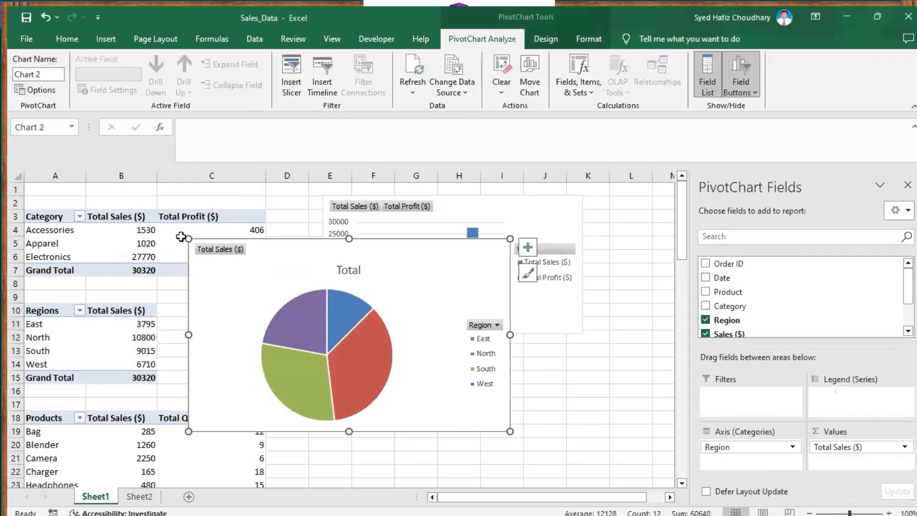
Step: Place the regional pie chart below the category chart and resize it to cover about columns E to J and rows 13 to 24
drag(189, 239, 293, 282)
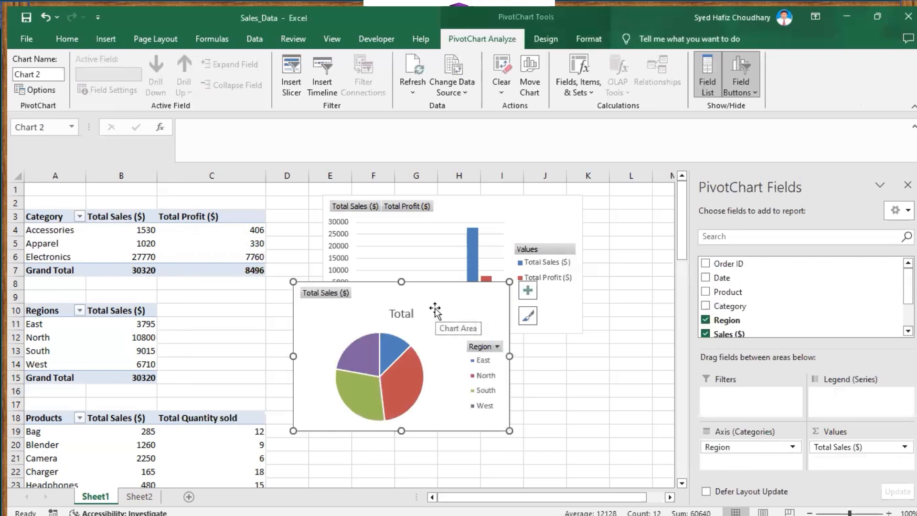
mouse_move(436, 307)
mouse_down()
mouse_move(474, 343)
mouse_move(462, 340)
mouse_move(462, 354)
mouse_move(470, 339)
mouse_up()
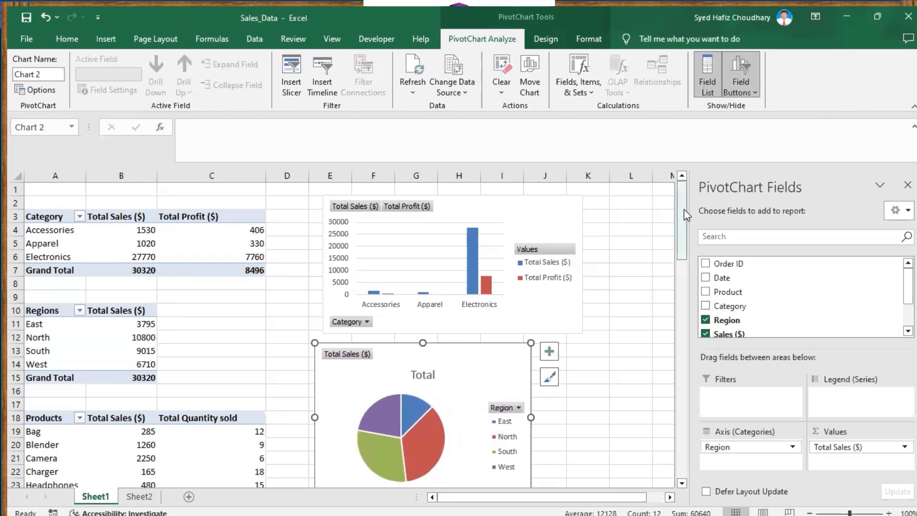
drag(684, 209, 688, 248)
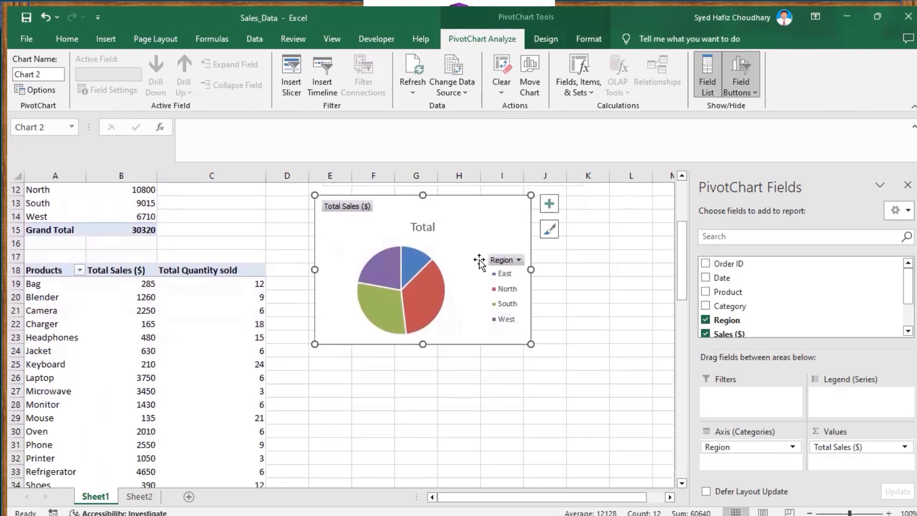
drag(530, 344, 565, 349)
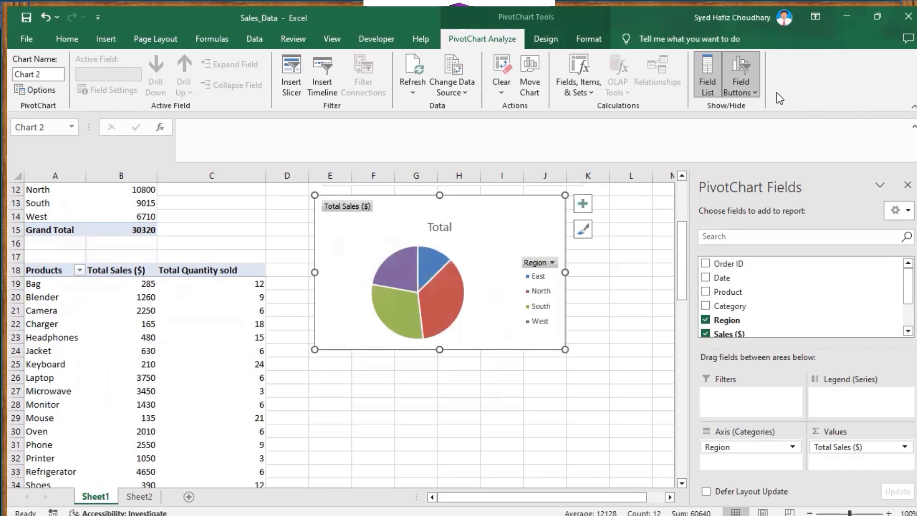
Step: Switch to Notepad and check the Step 5 instructions, marking the words on line charts for monthly trends
click(845, 15)
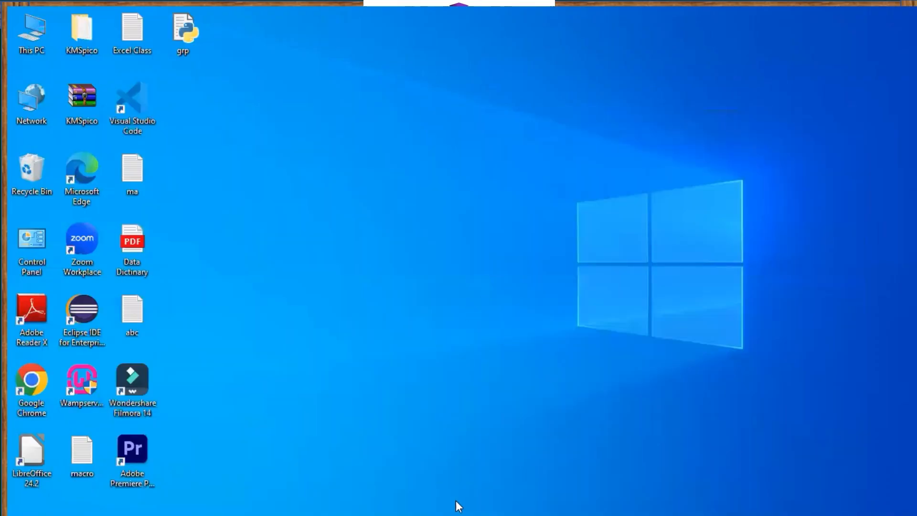
mouse_move(452, 503)
click(510, 506)
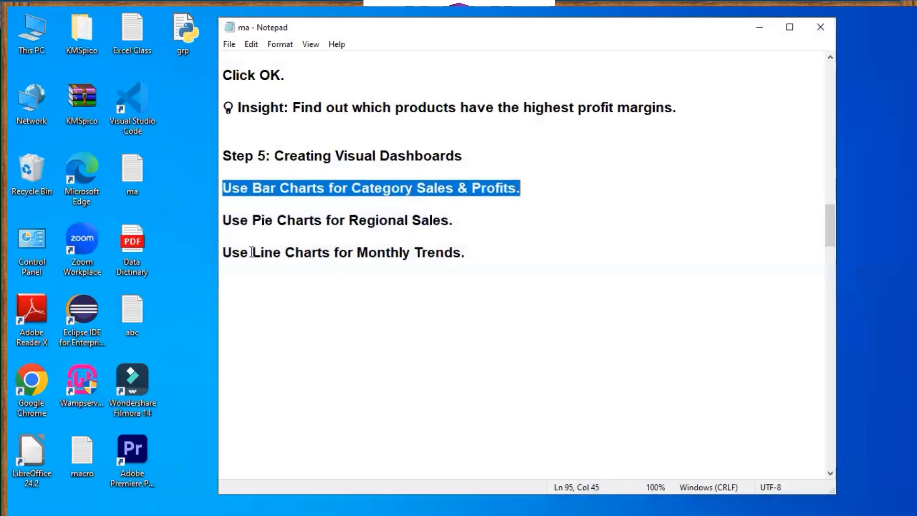
drag(251, 252, 472, 259)
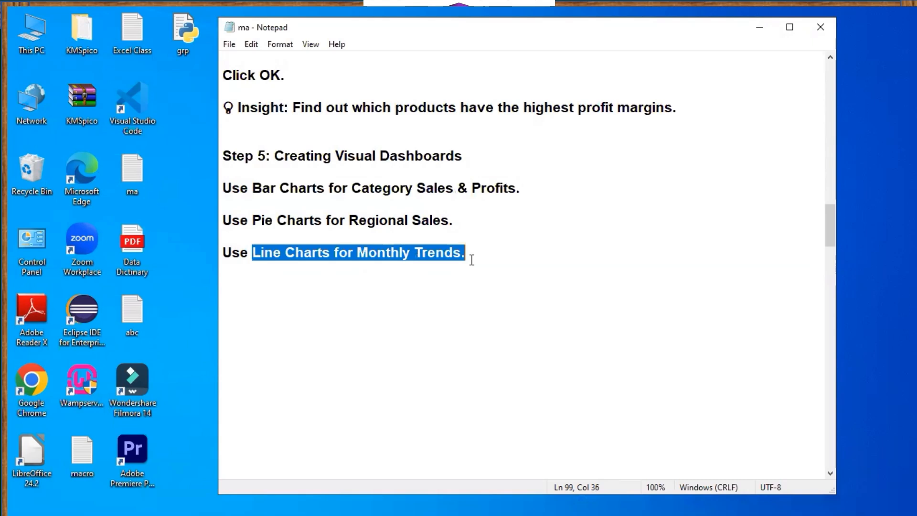
click(759, 26)
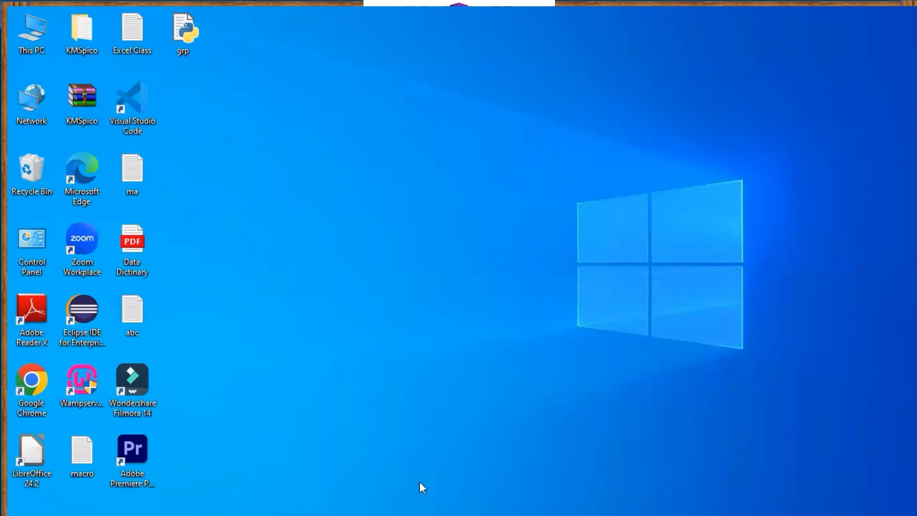
Step: Return to Excel and insert a Line pivot chart from the monthly sales pivot table in A65:B69
click(477, 505)
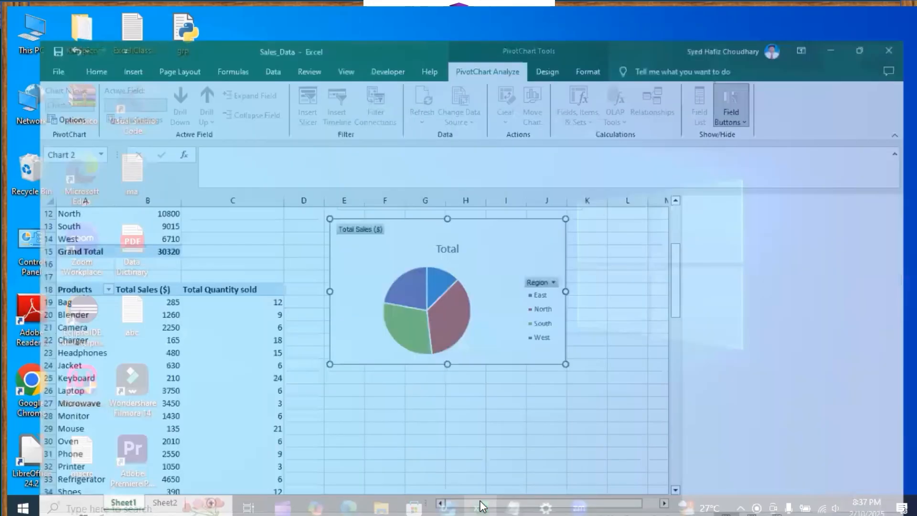
scroll(345, 435, down, 5)
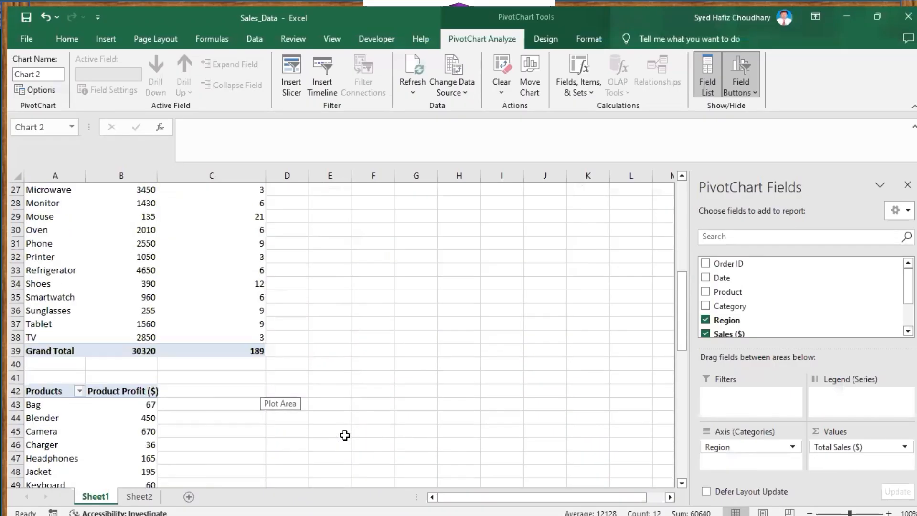
scroll(345, 435, down, 12)
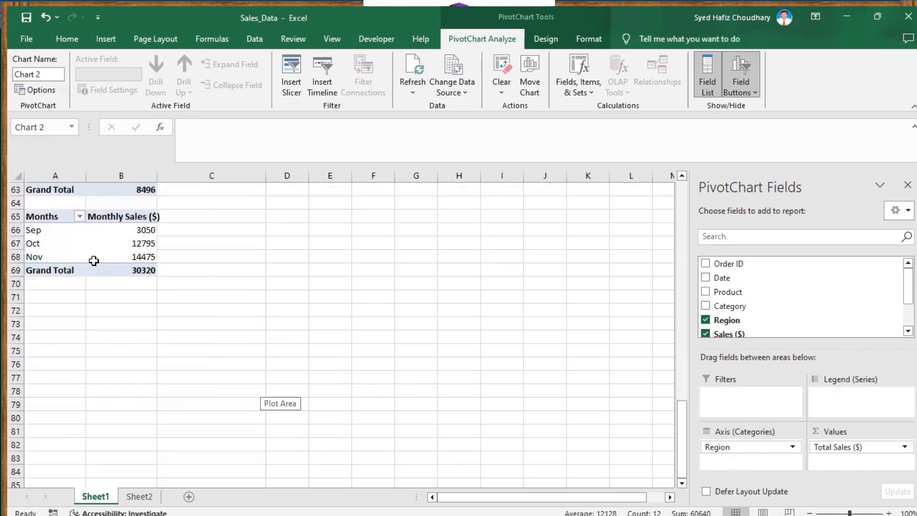
click(40, 217)
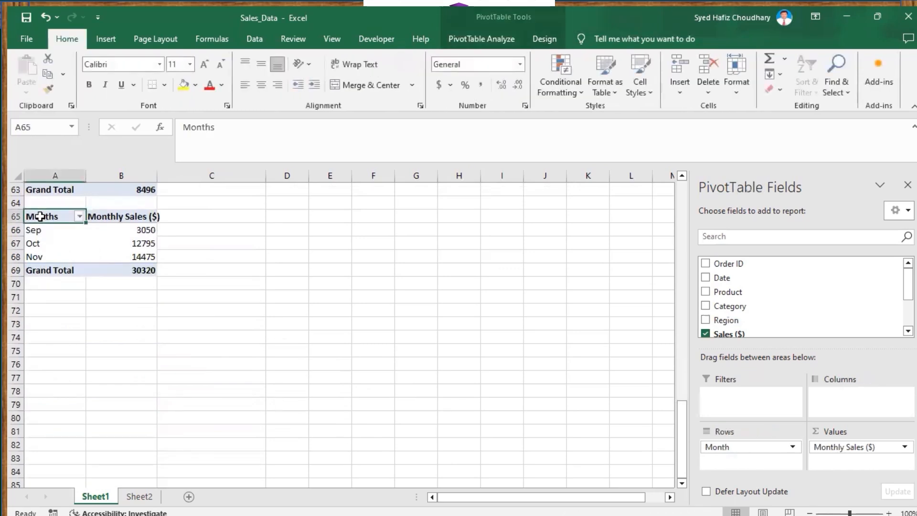
shift+click(144, 271)
click(92, 37)
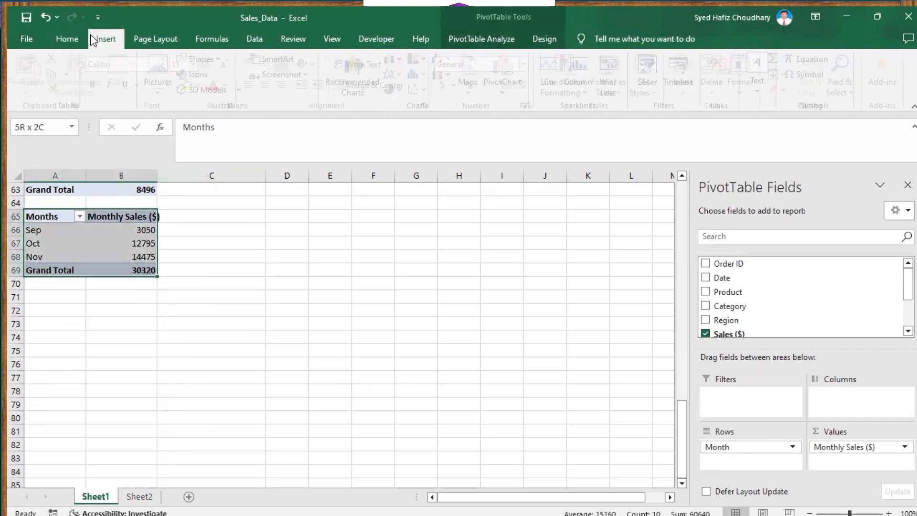
click(355, 86)
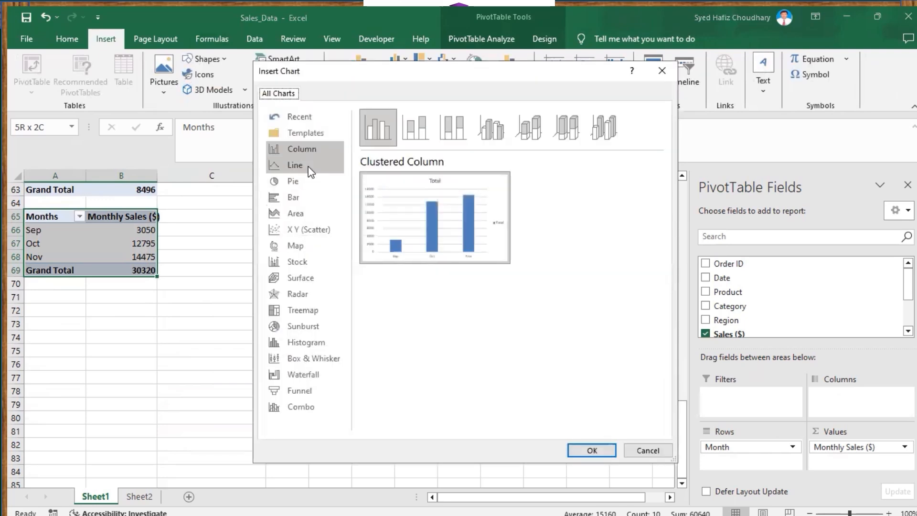
click(302, 170)
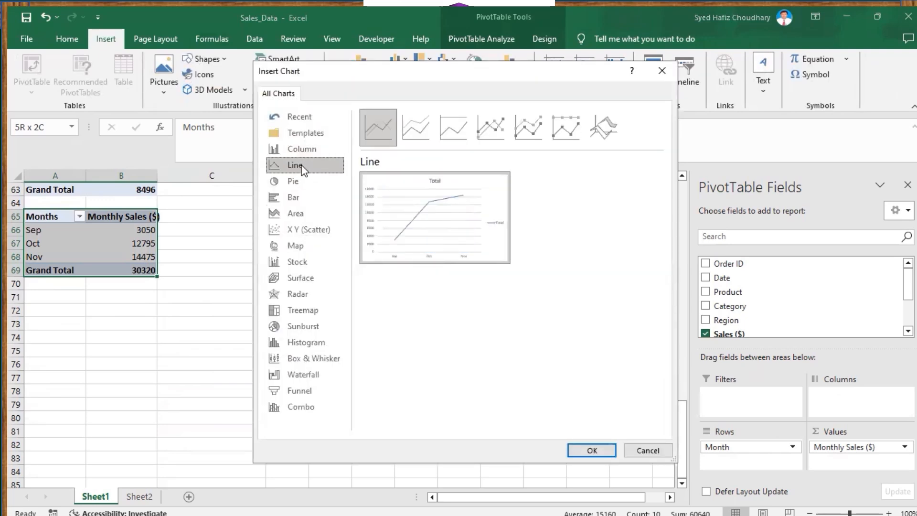
click(591, 451)
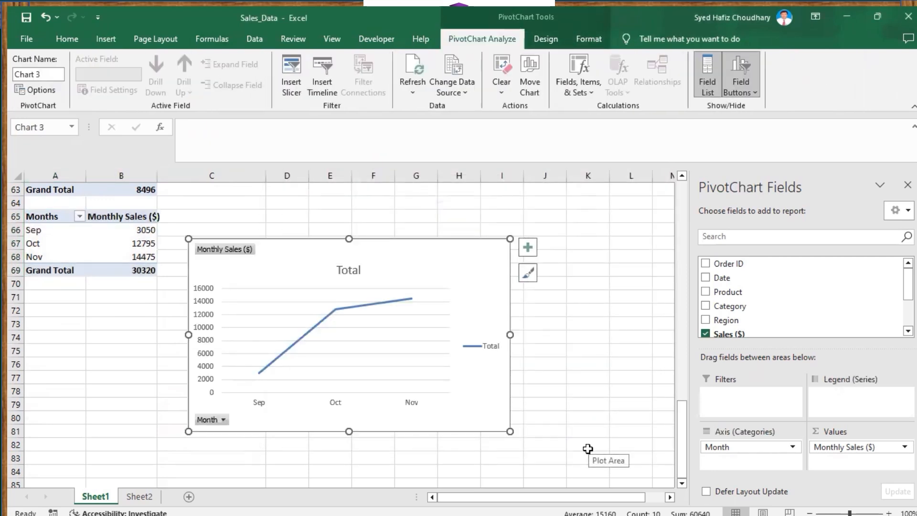
Step: Enlarge the category sales and profit chart to cover about columns E to K and rows 2 to 13
drag(681, 438, 687, 206)
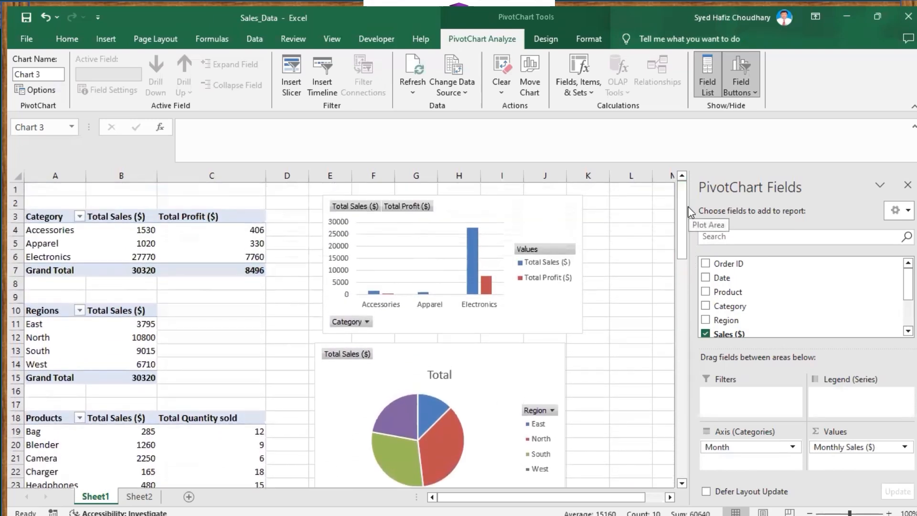
click(406, 250)
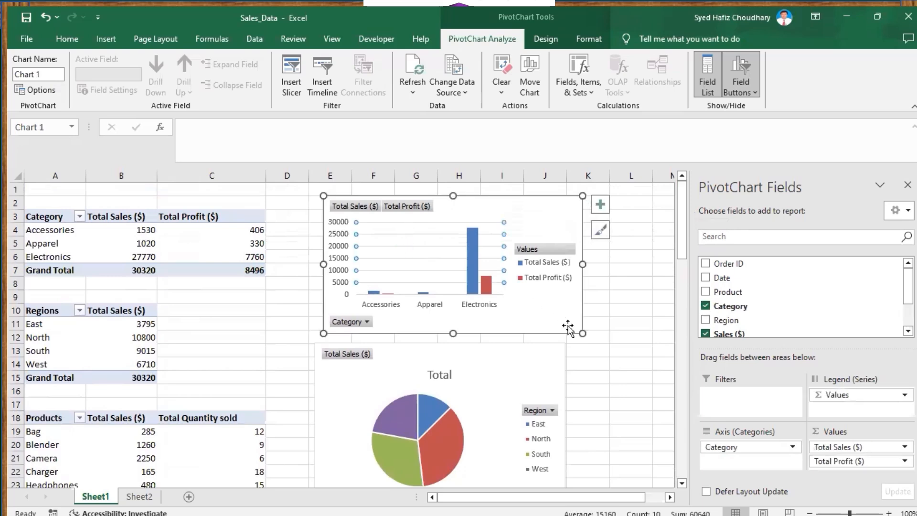
drag(582, 334, 600, 345)
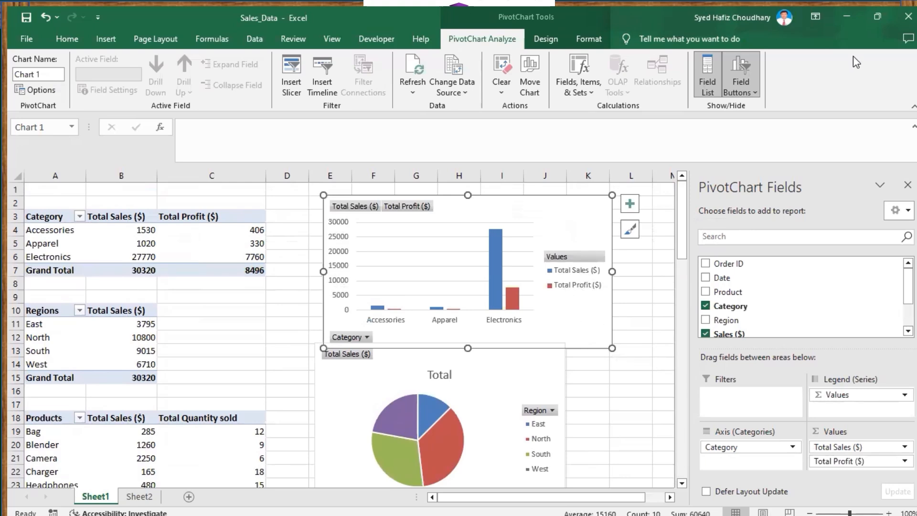
Step: Switch to Notepad, review the instructions on monthly trends, high-profit products and visual dashboards, and return to Excel
click(848, 19)
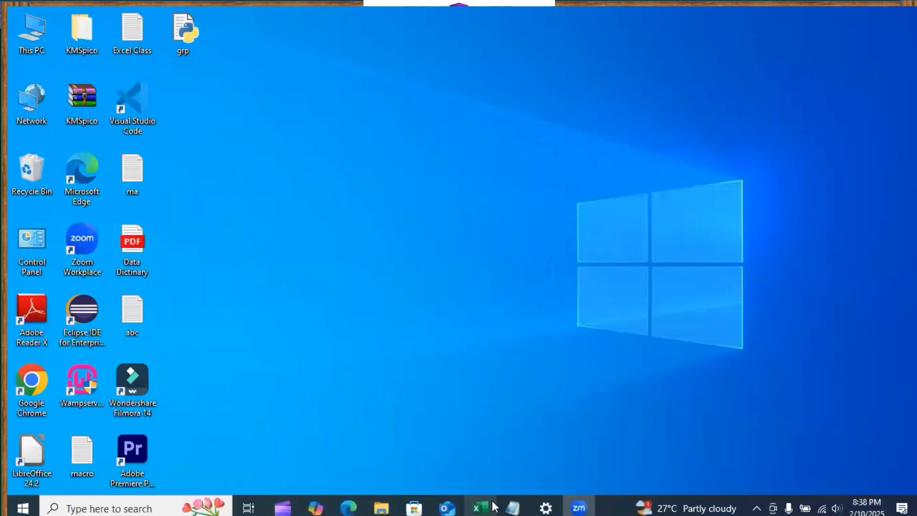
click(512, 507)
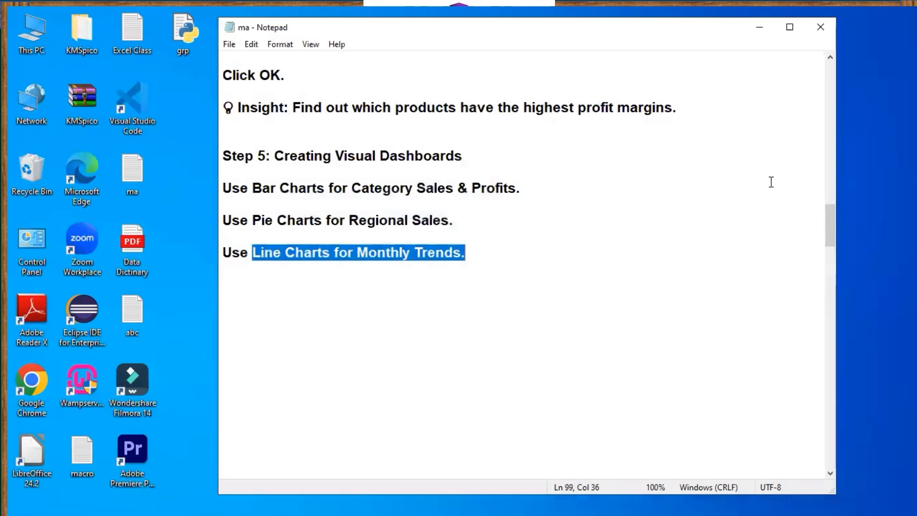
drag(826, 223, 845, 195)
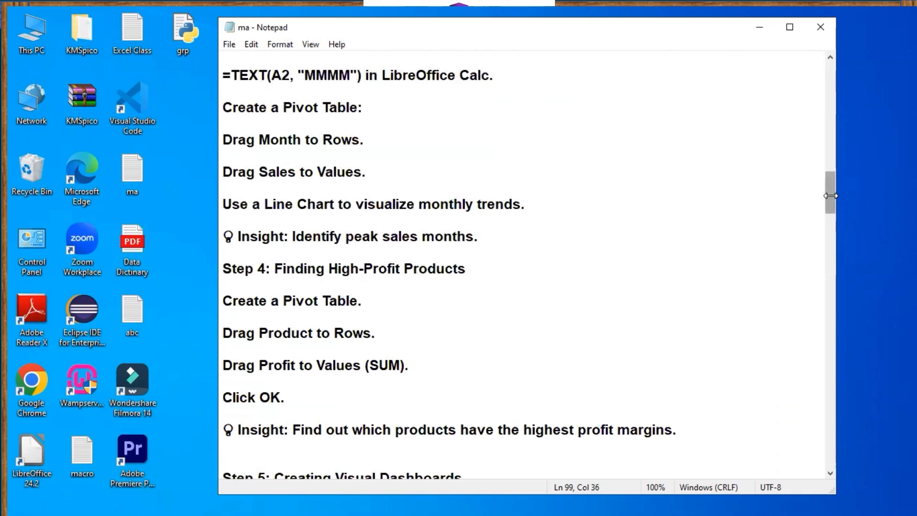
drag(830, 196, 831, 203)
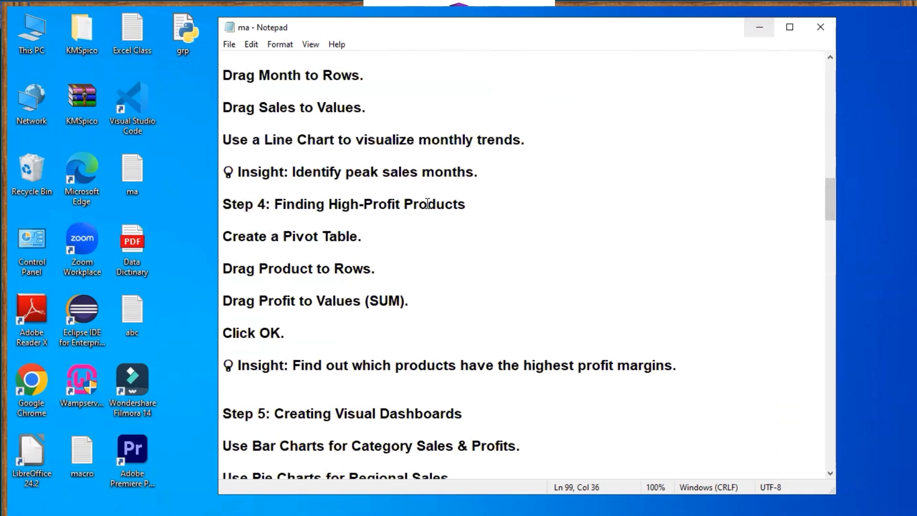
click(476, 505)
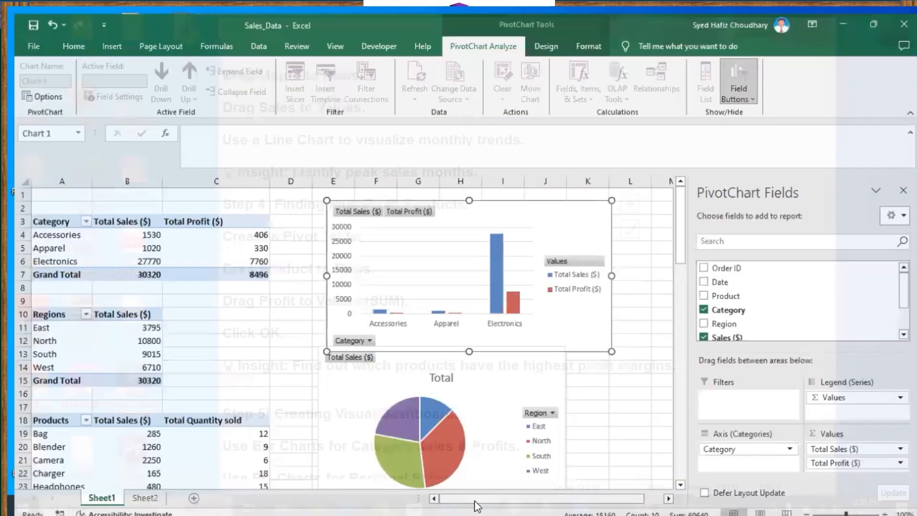